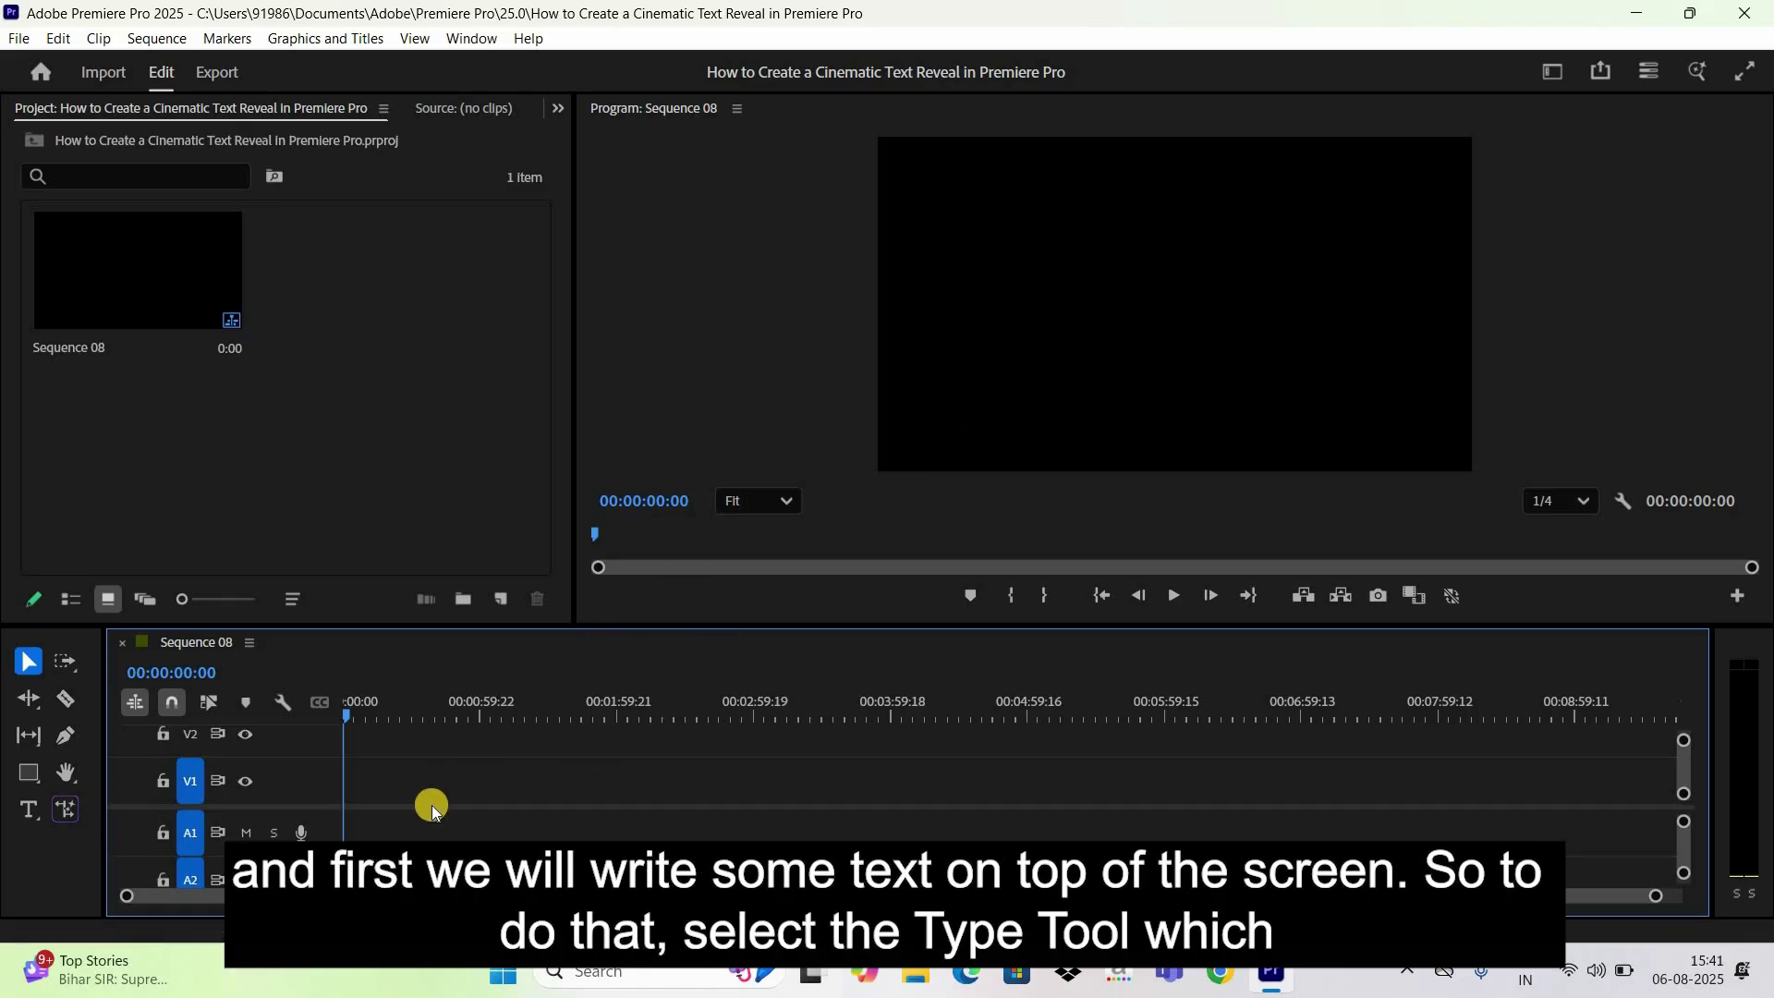
Step: Add a text layer reading CINEMATIC in capitals in the upper part of the frame
{"action": "left_click", "coordinate": [26, 817]}
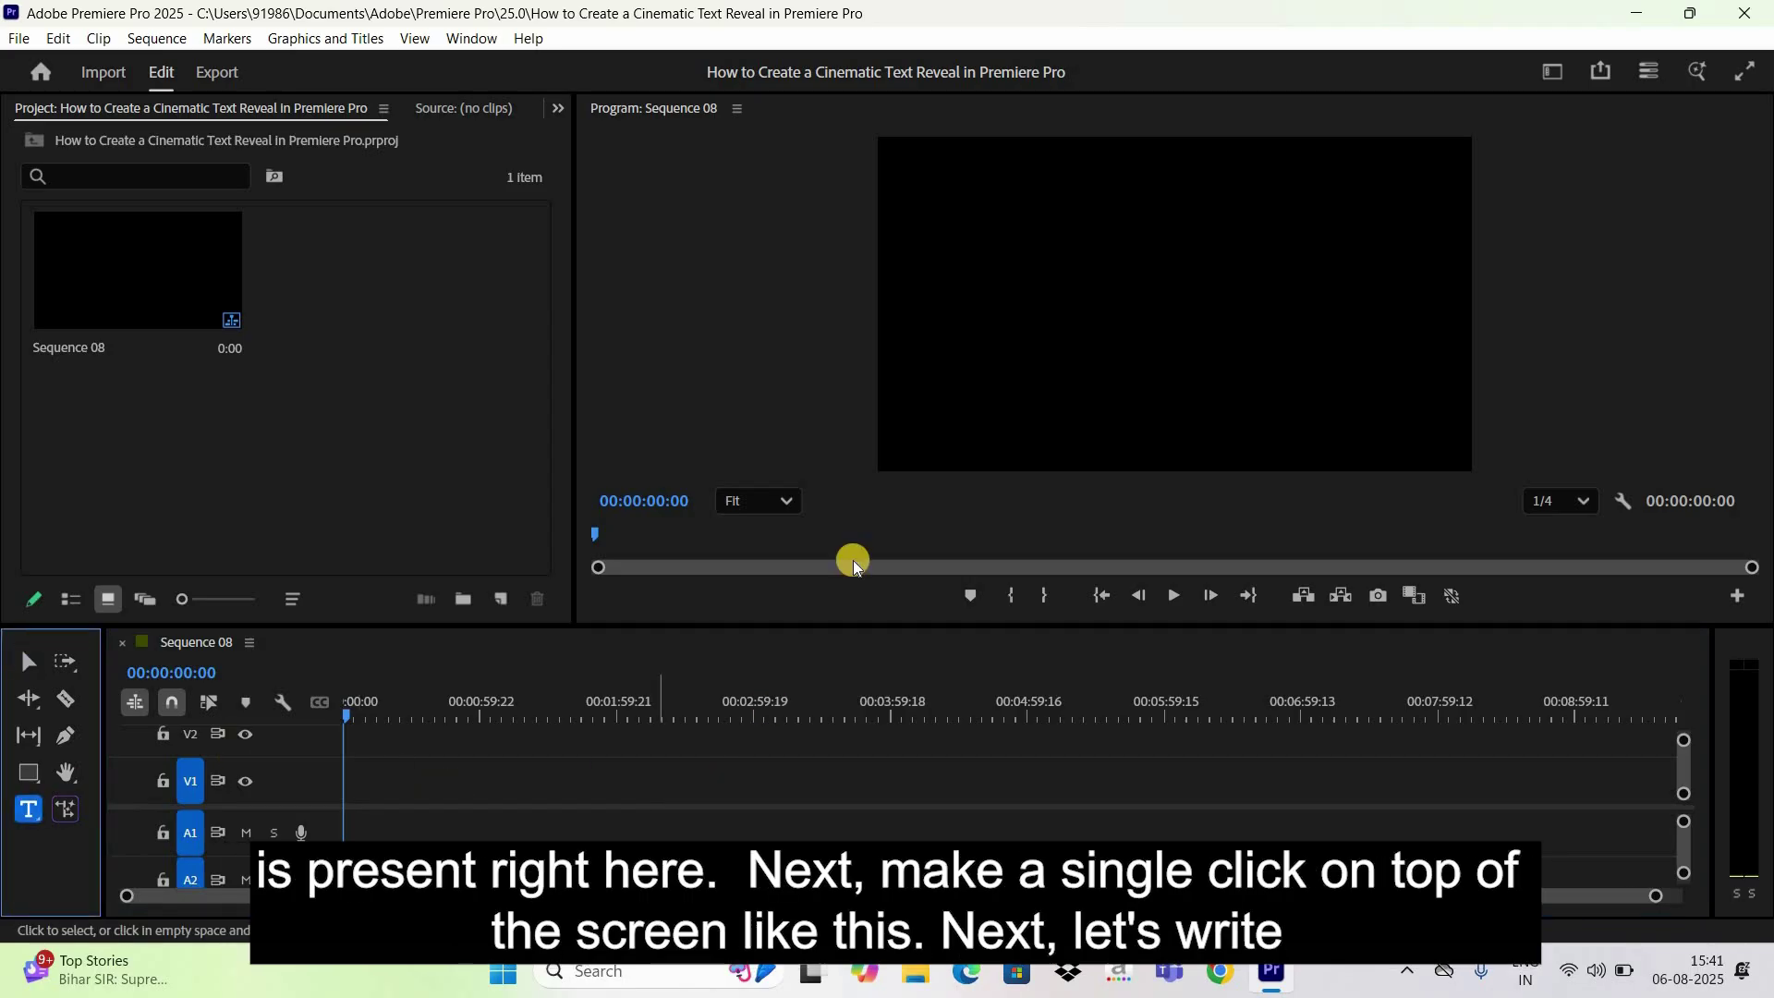
{"action": "left_click", "coordinate": [966, 315]}
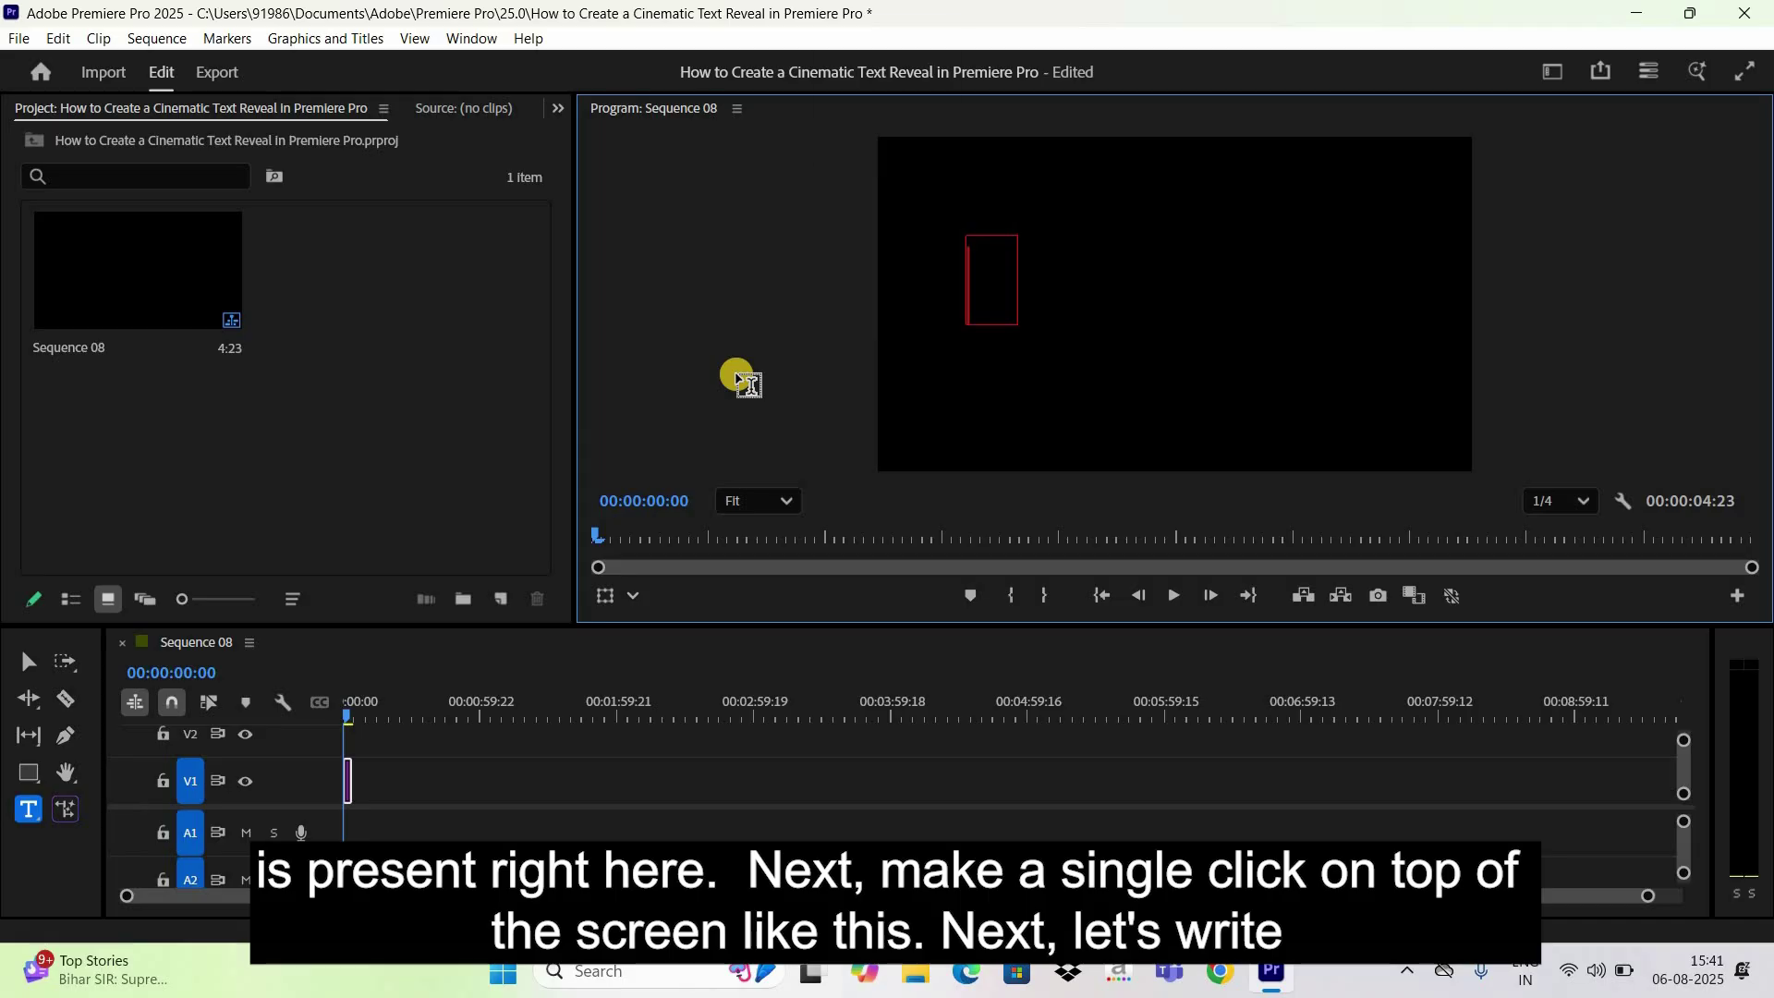
{"action": "key", "text": "Caps_Lock"}
{"action": "type", "text": "CINEM"}
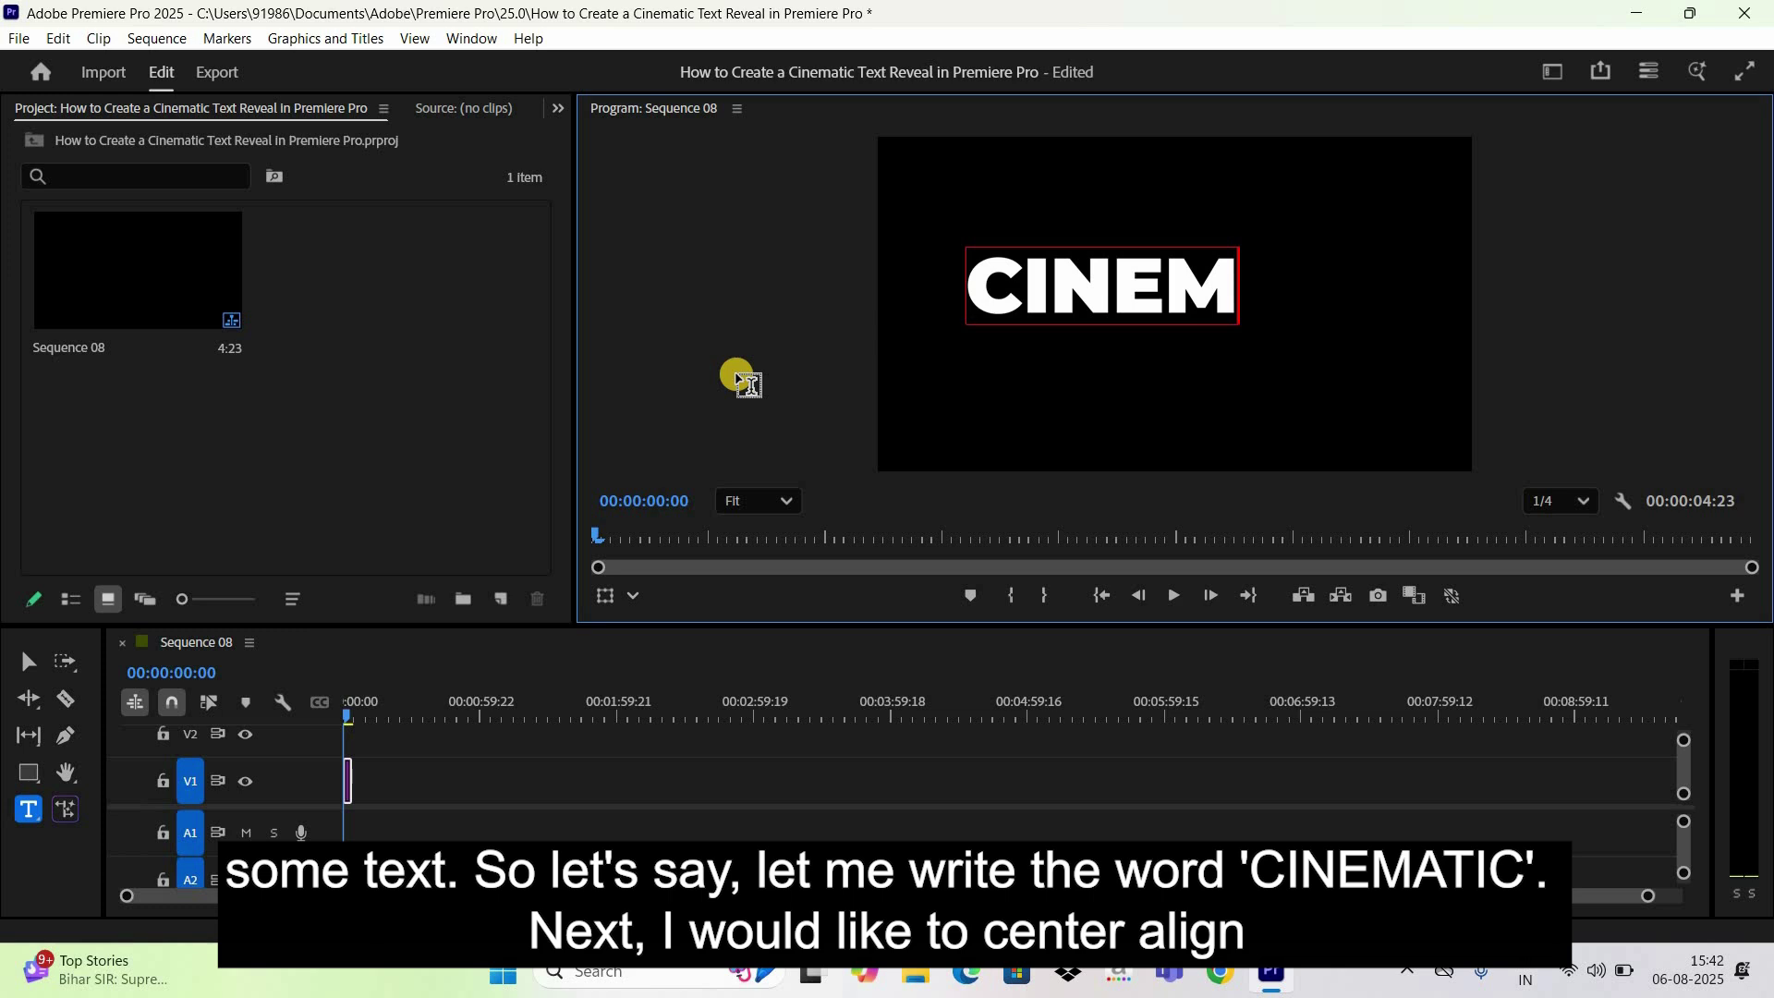
{"action": "type", "text": "ATIC"}
{"action": "key", "text": "Caps_Lock"}
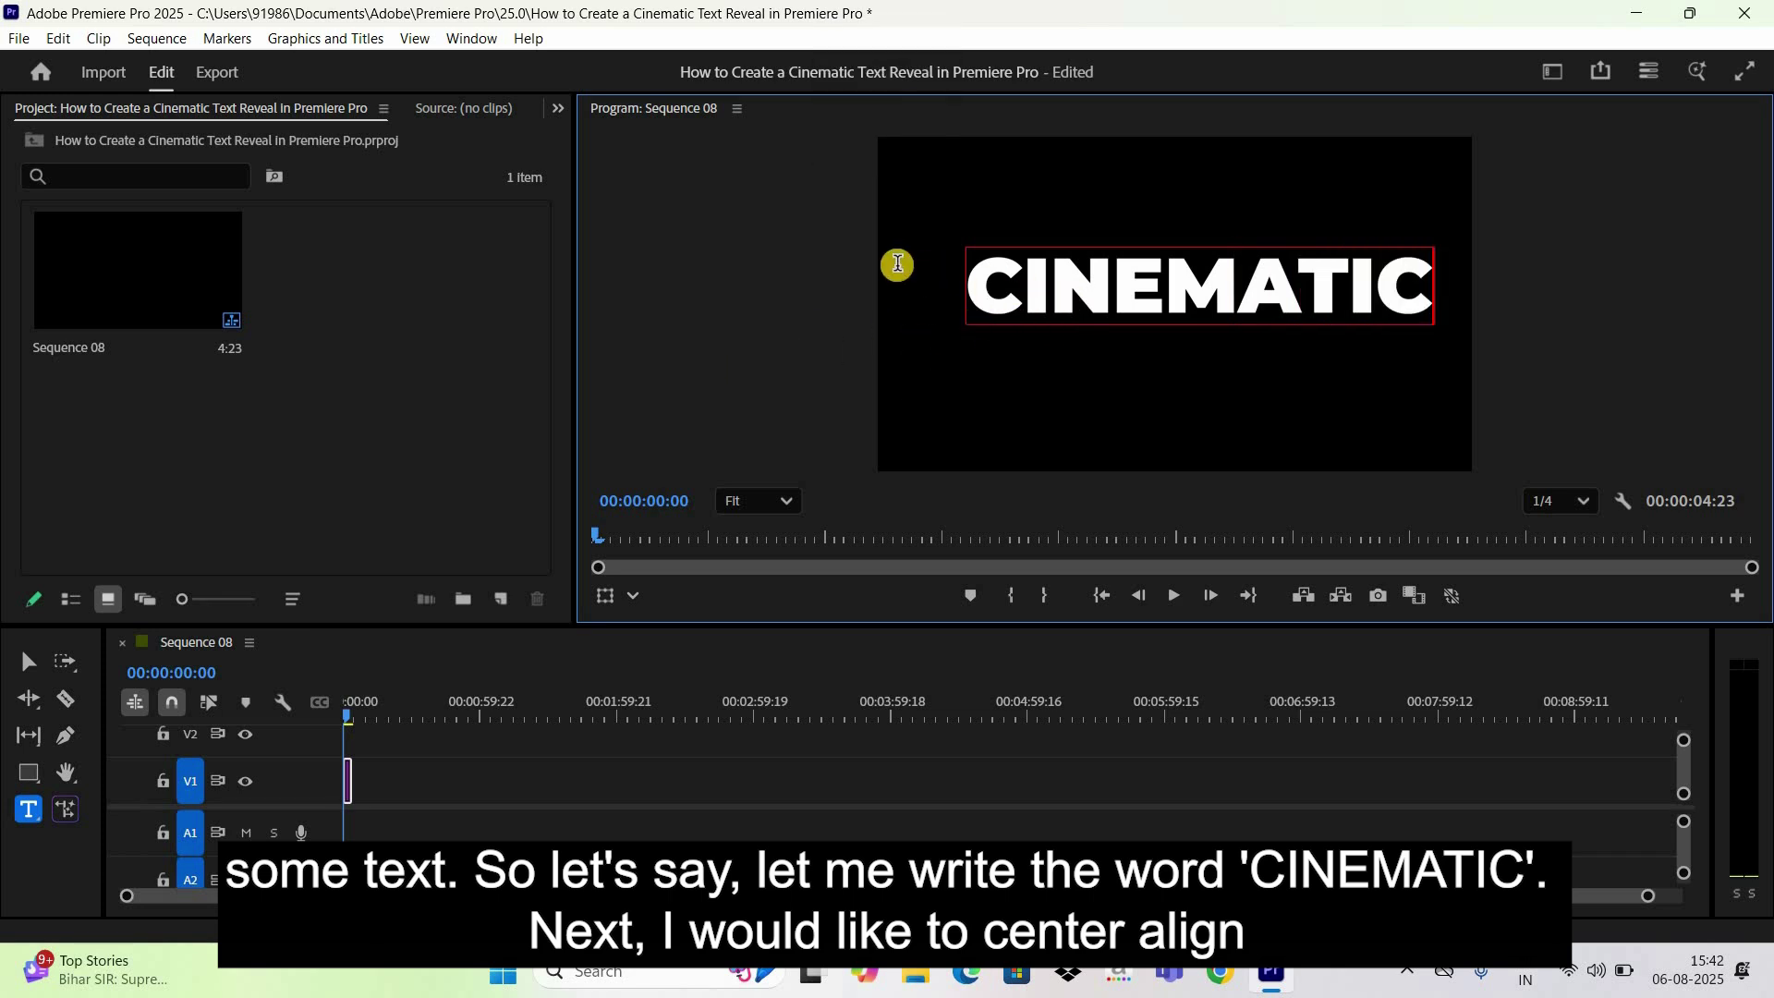
Step: In the Properties panel, centre the CINEMATIC title horizontally and vertically (position 204.5, 627.5)
{"action": "left_click", "coordinate": [471, 39]}
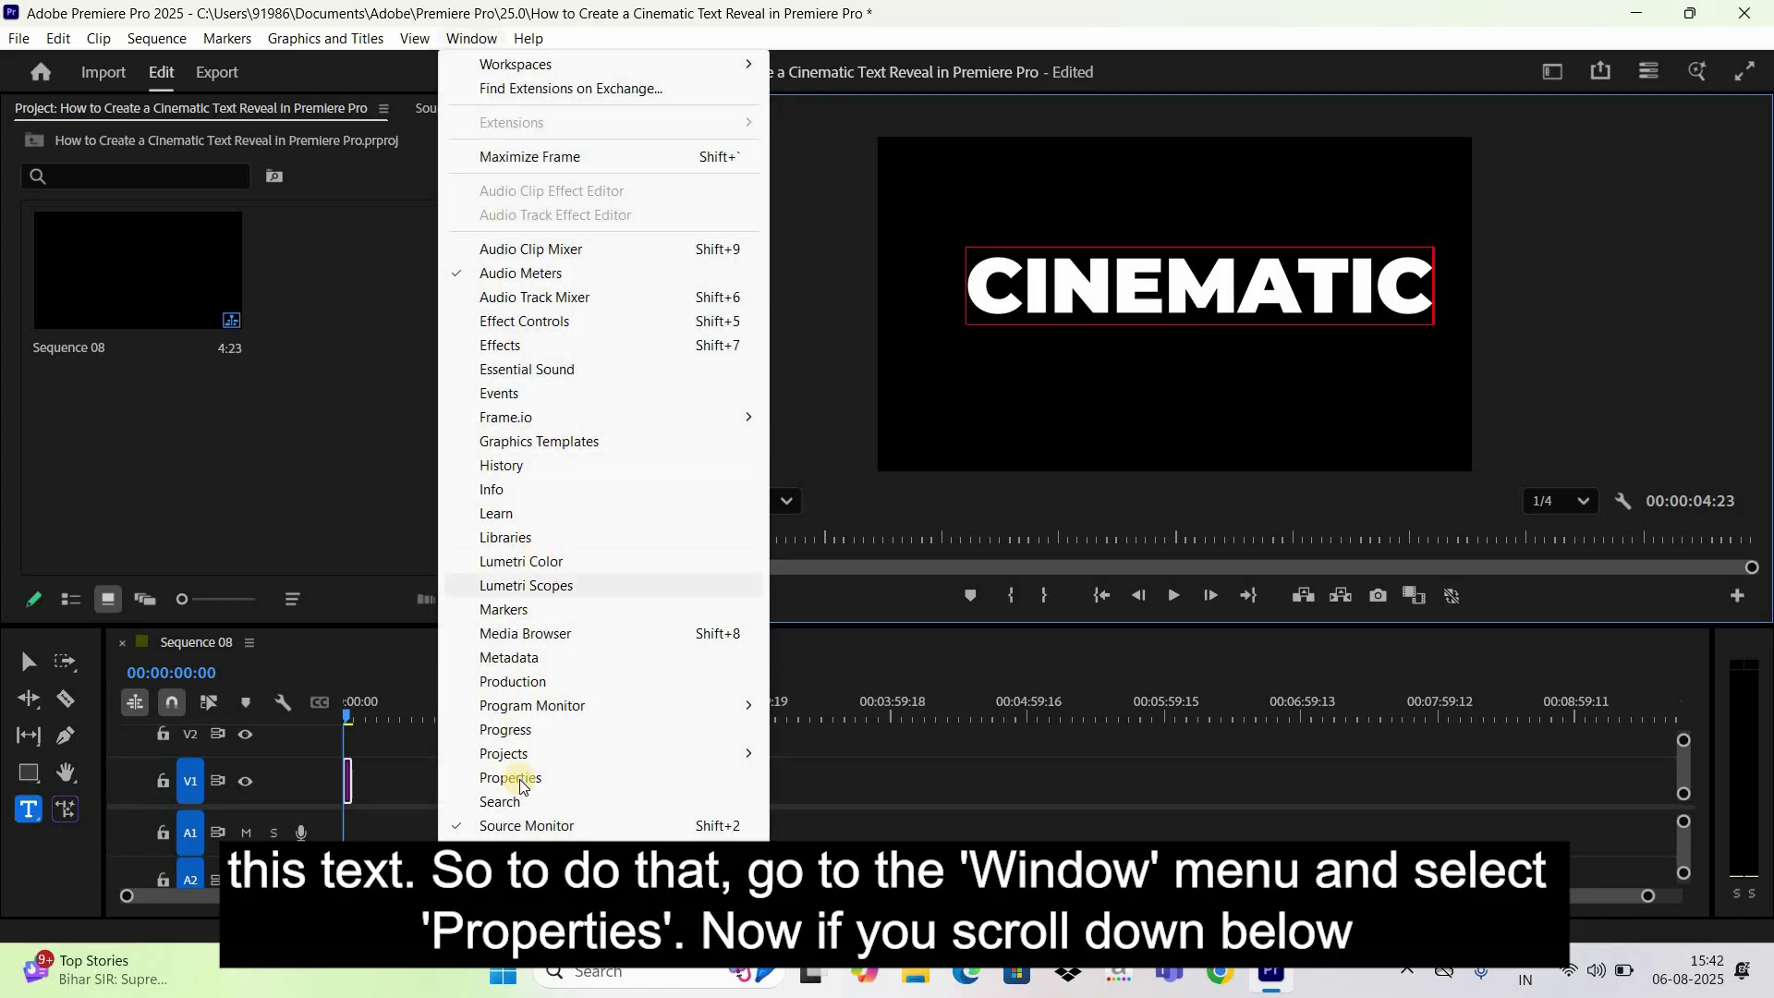
{"action": "left_click", "coordinate": [516, 781]}
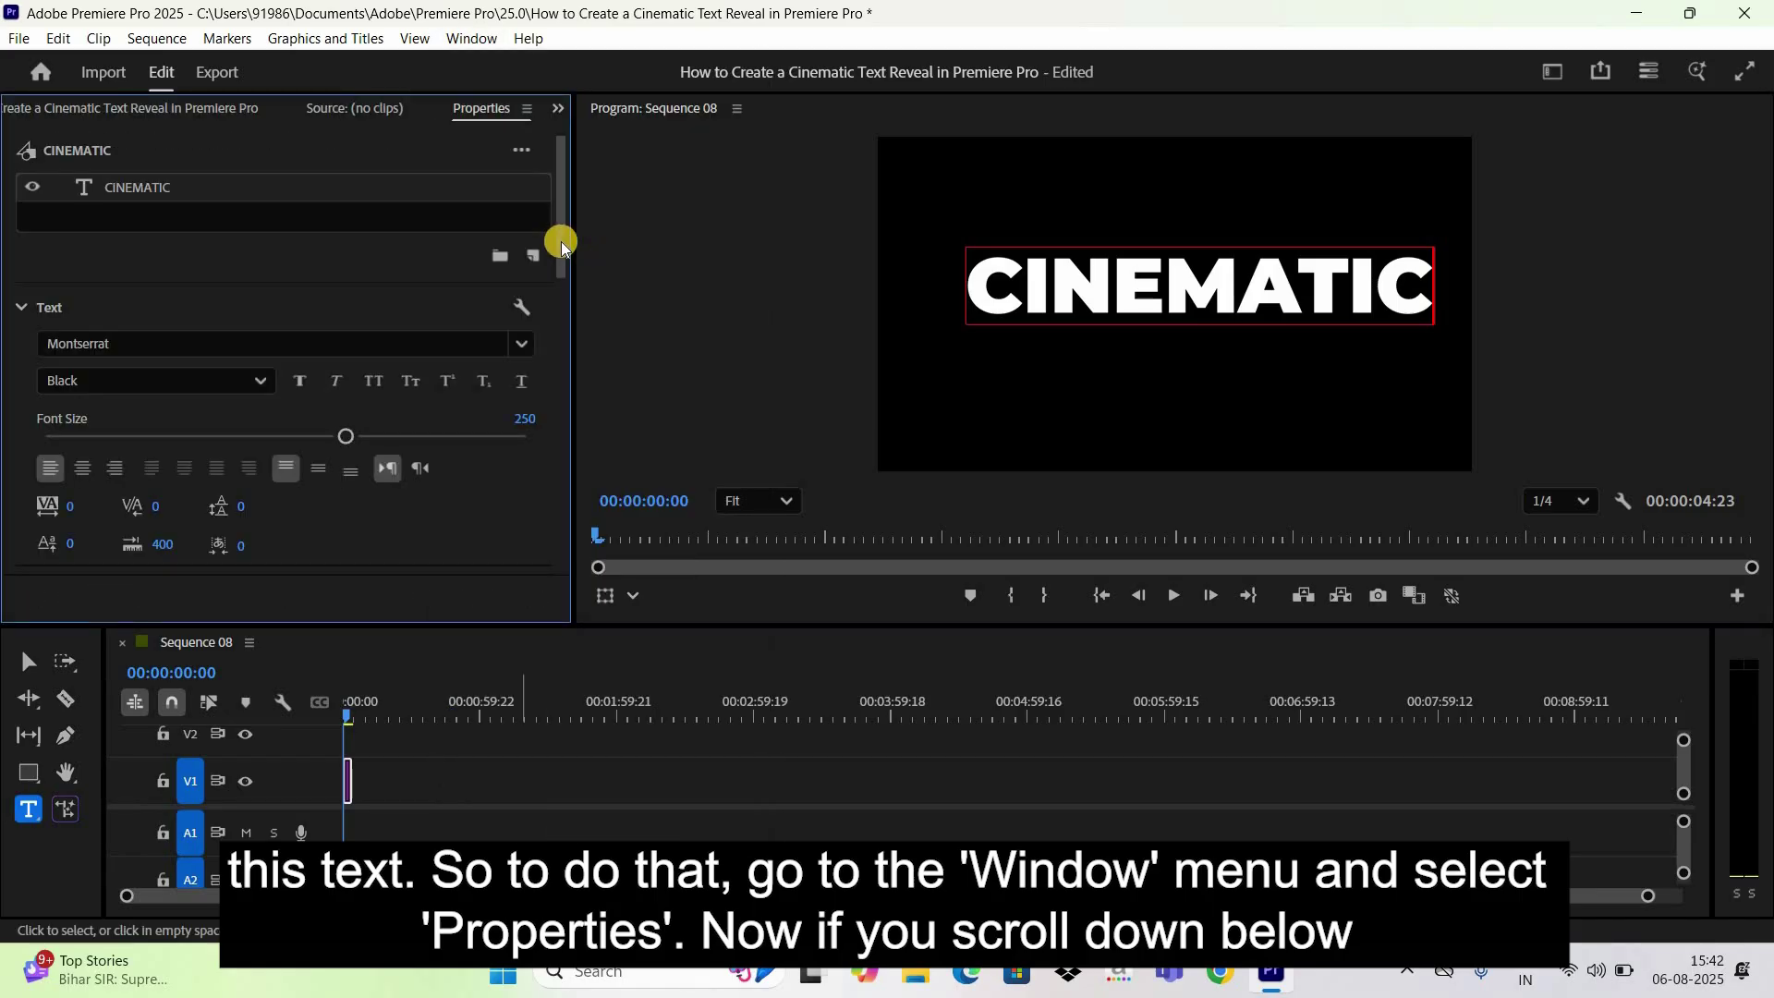
{"action": "scroll", "coordinate": [551, 425], "scroll_direction": "down", "scroll_amount": 5}
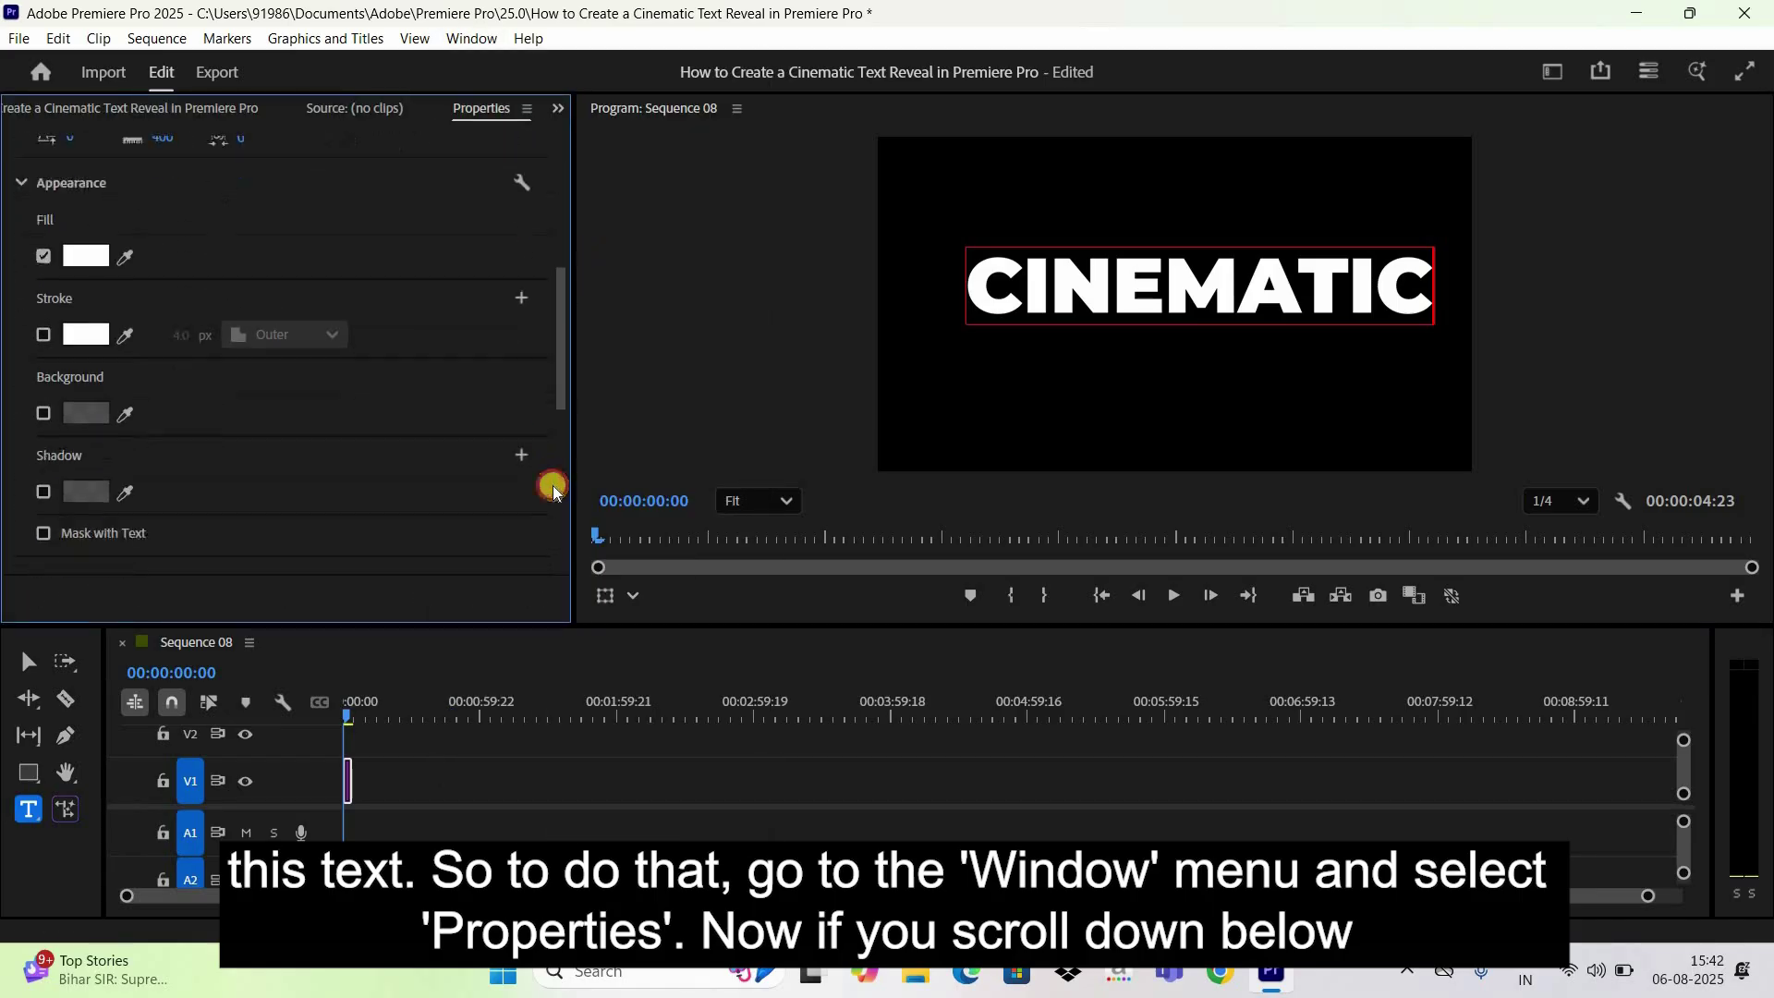
{"action": "scroll", "coordinate": [550, 490], "scroll_direction": "down", "scroll_amount": 5}
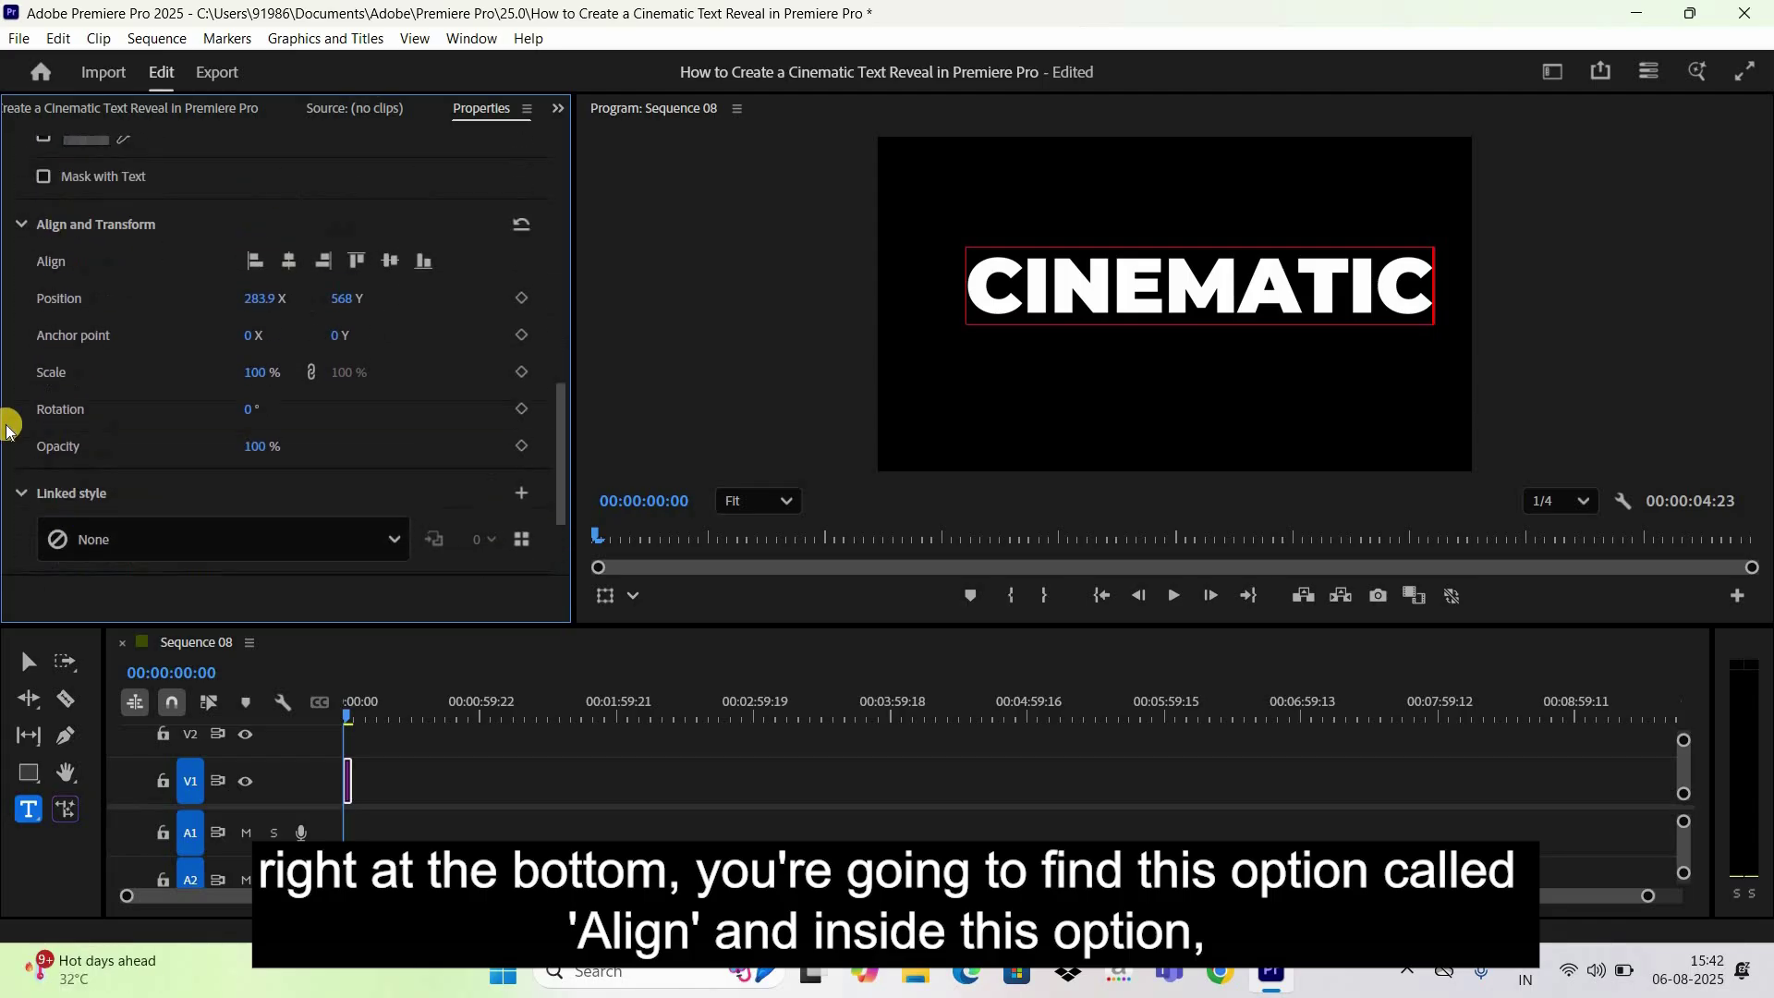
{"action": "scroll", "coordinate": [68, 350], "scroll_direction": "up", "scroll_amount": 1}
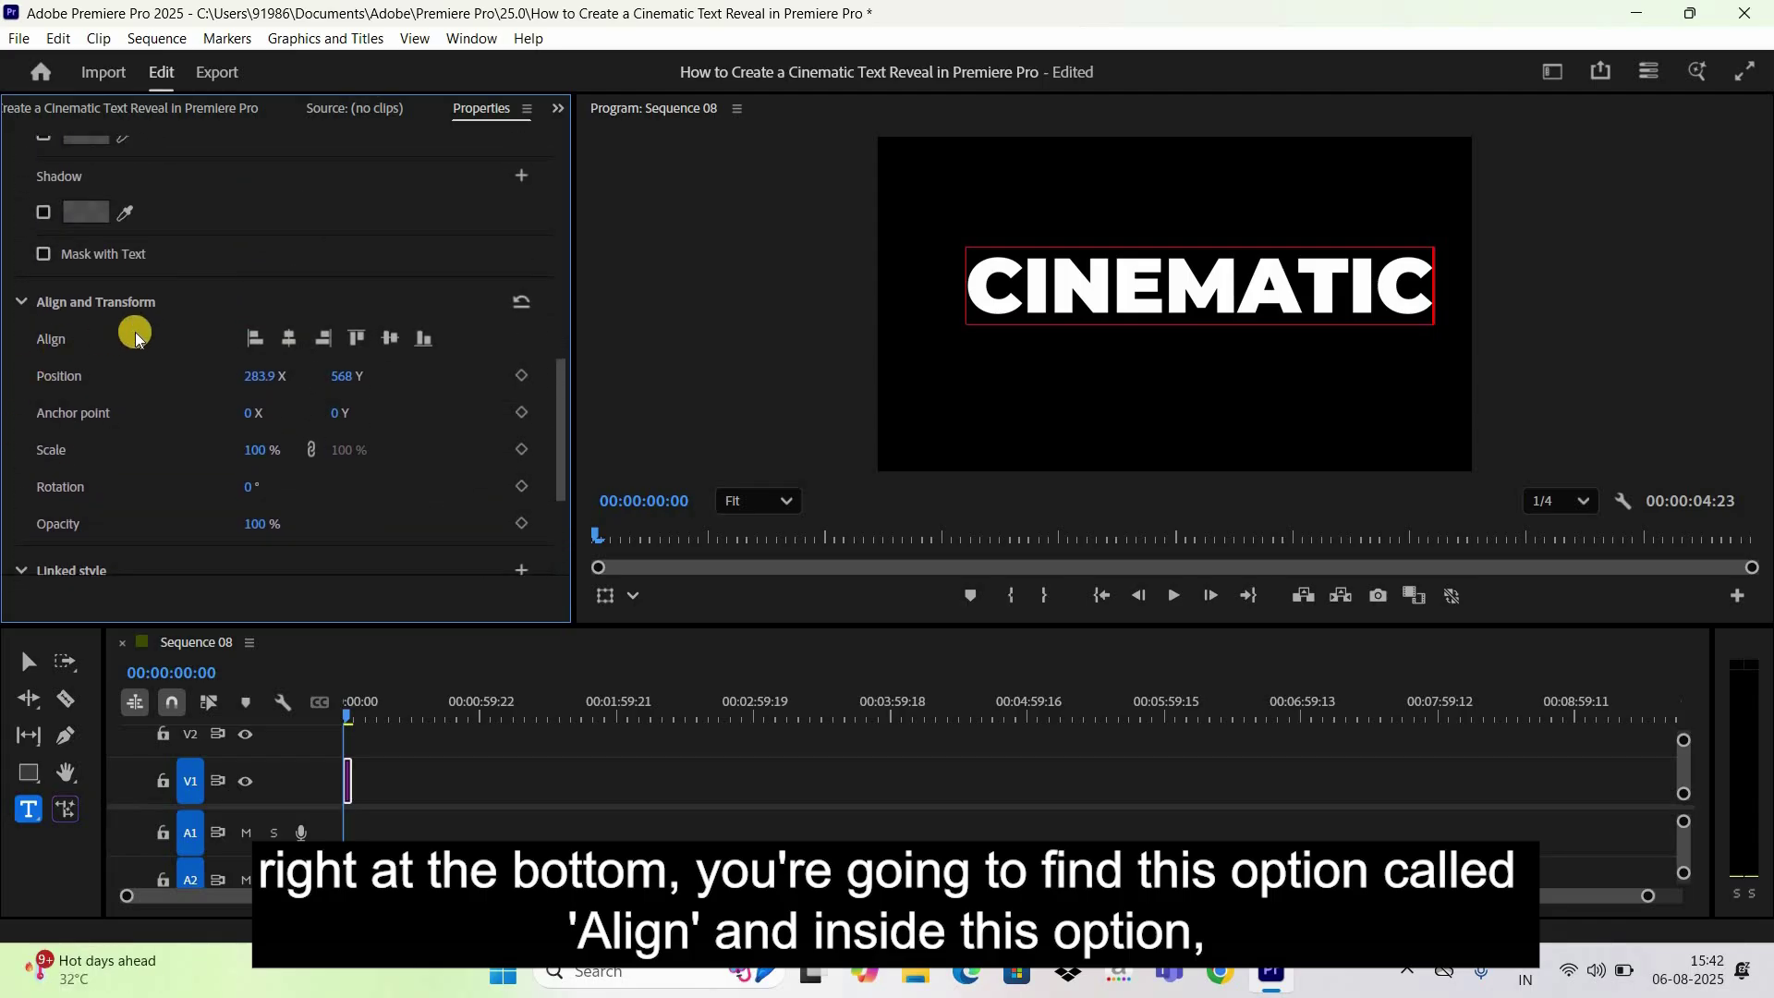
{"action": "left_click", "coordinate": [289, 340]}
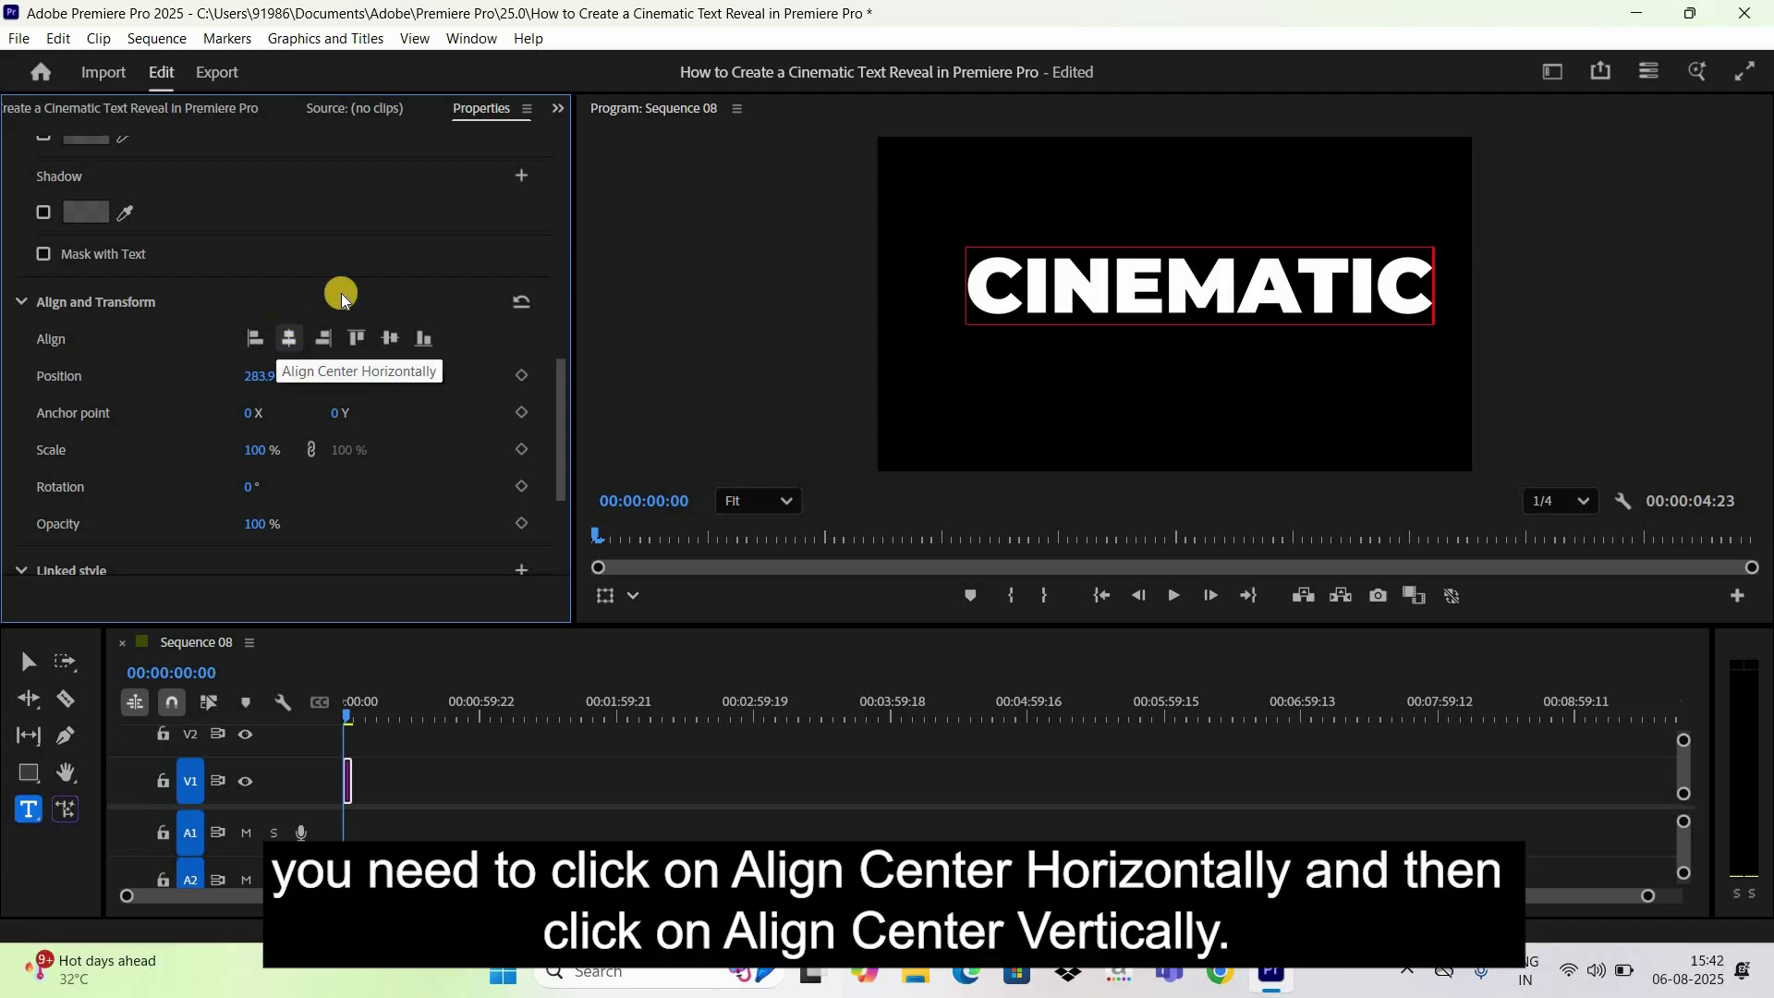
{"action": "left_click", "coordinate": [391, 341]}
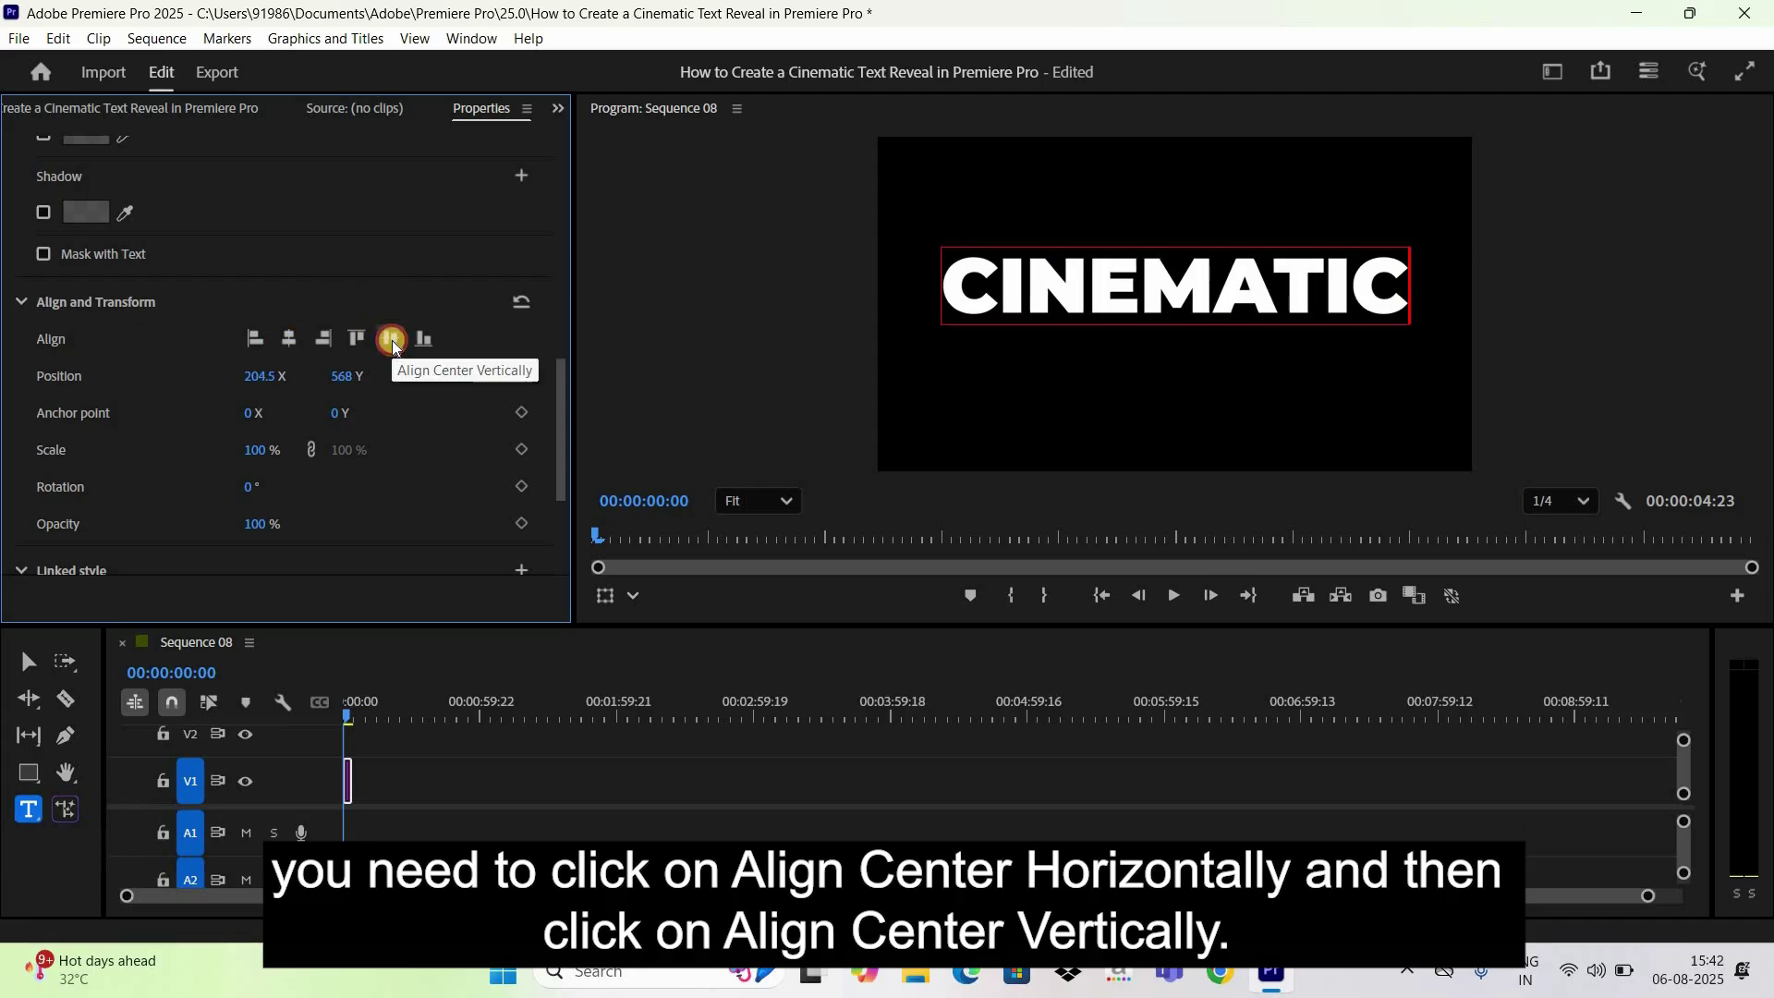
{"action": "left_click", "coordinate": [362, 746]}
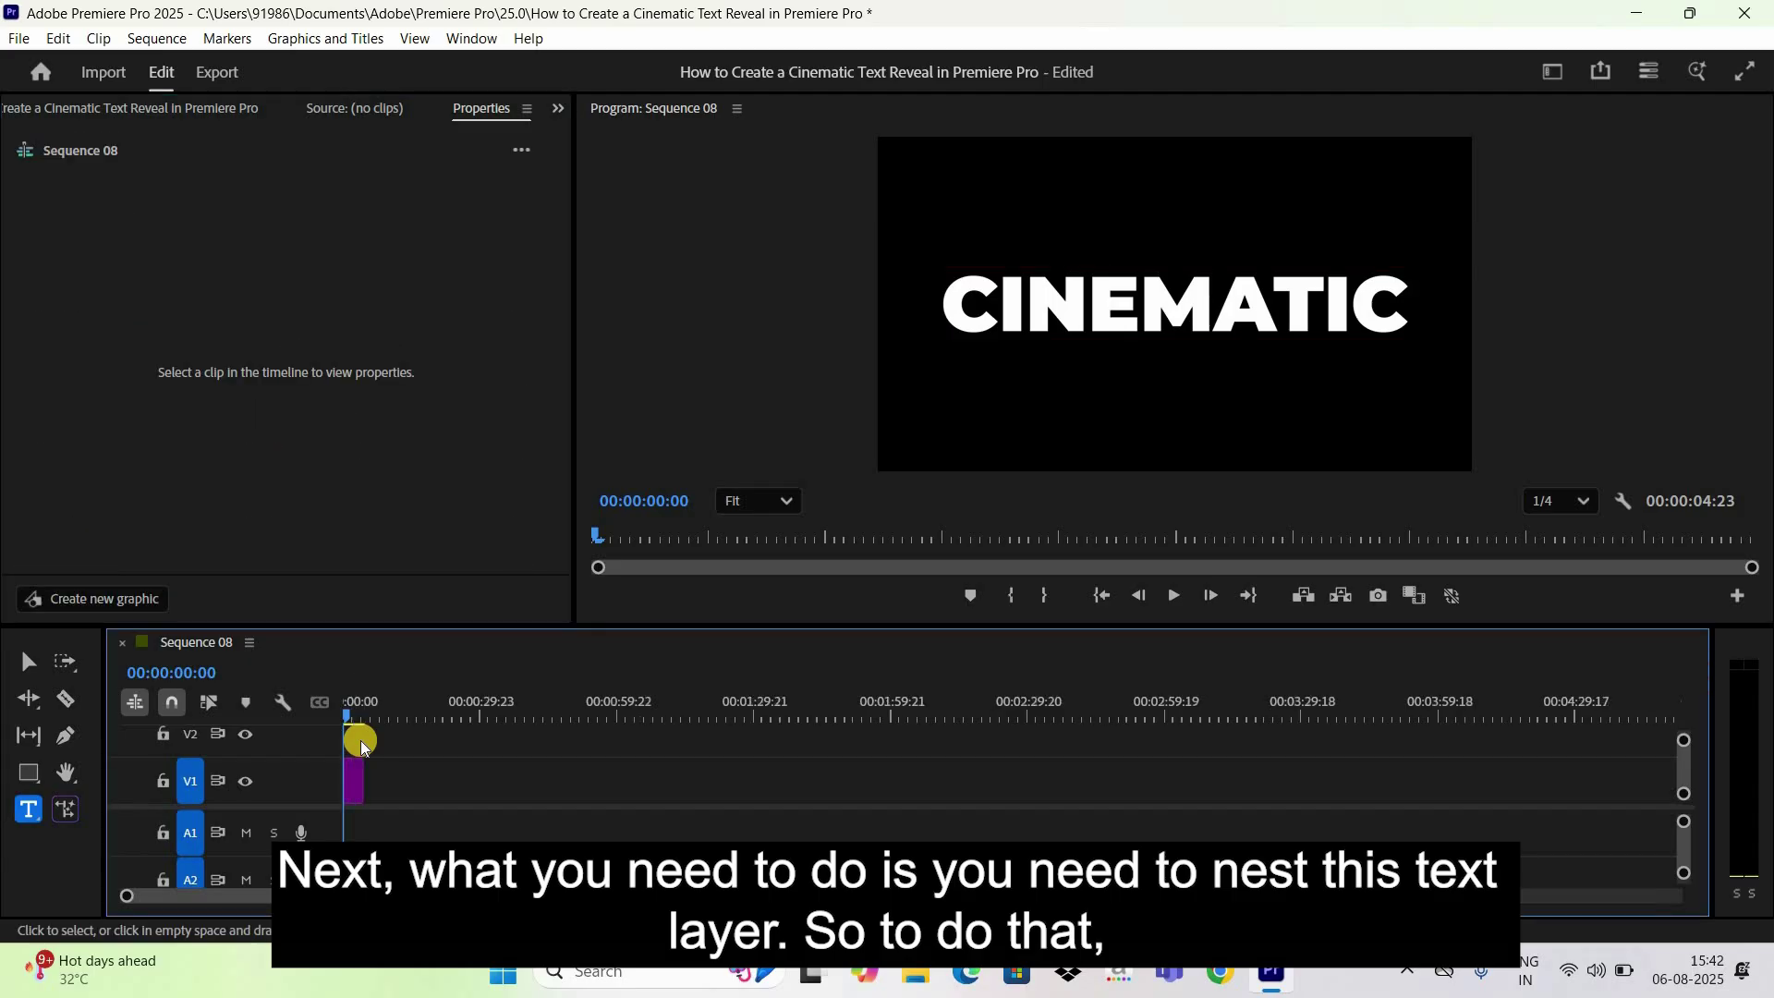
Step: Nest the CINEMATIC clip on V1 as Nested Sequence 02 and select the new nested clip
{"action": "key", "text": "backslash"}
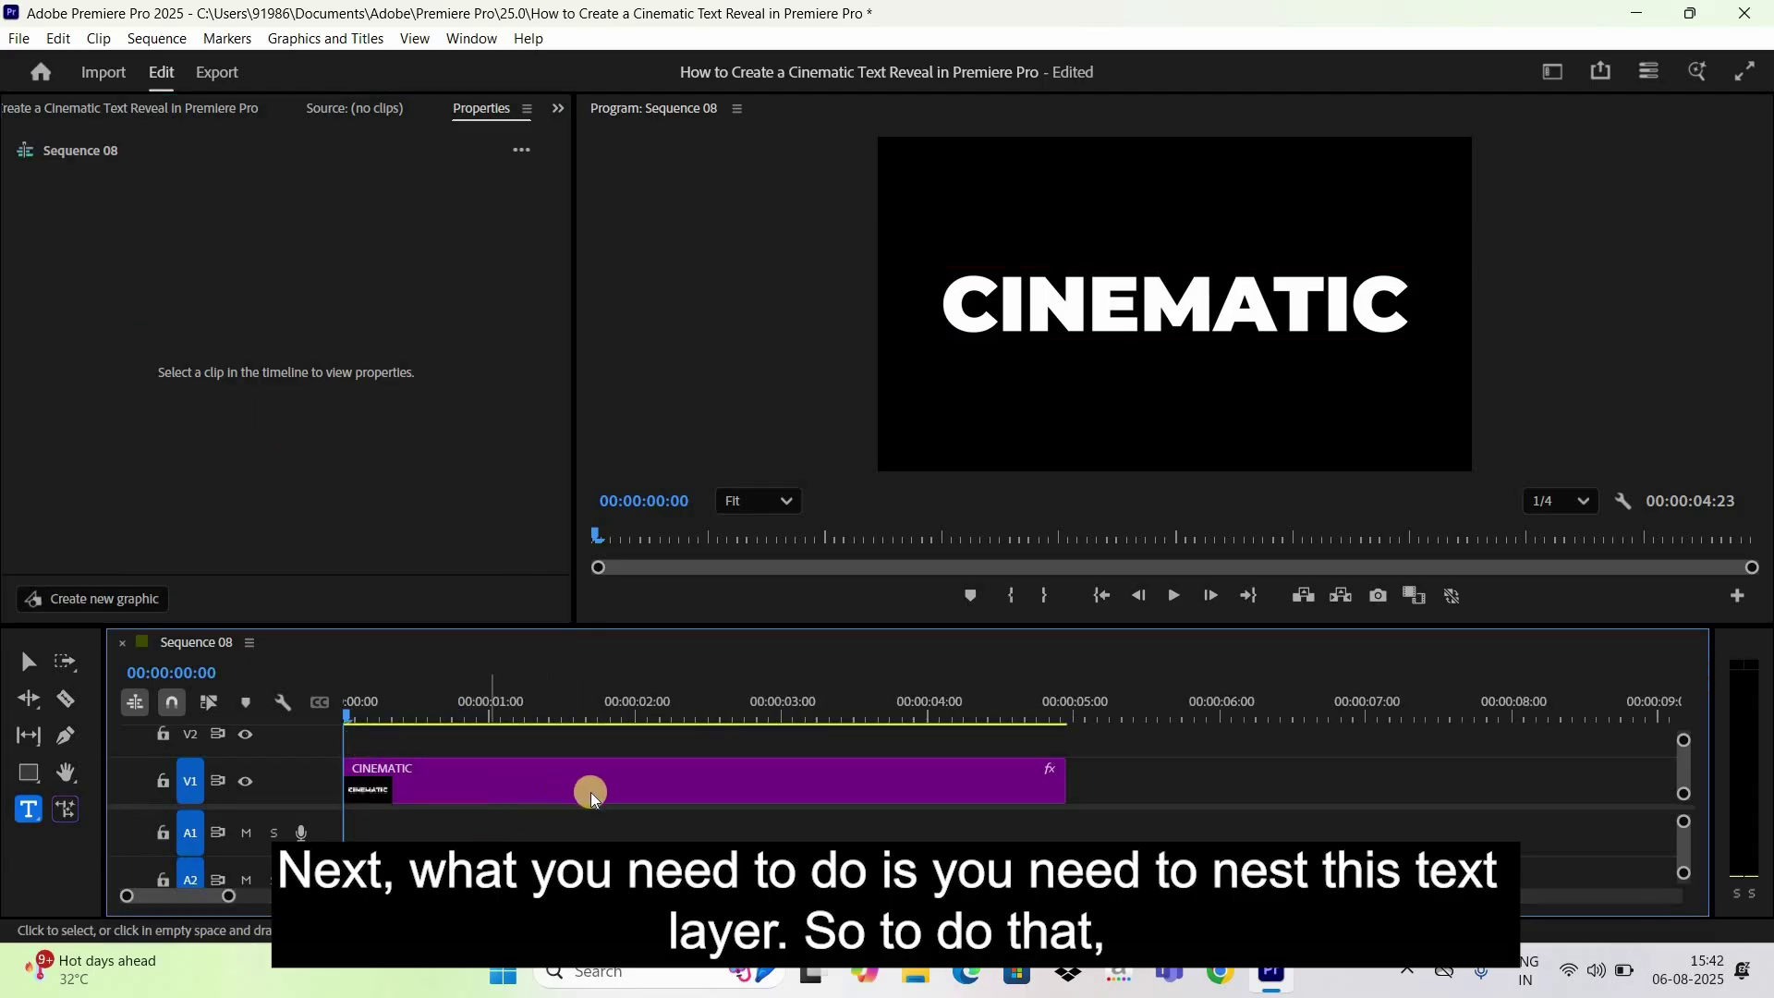
{"action": "left_click", "coordinate": [601, 782]}
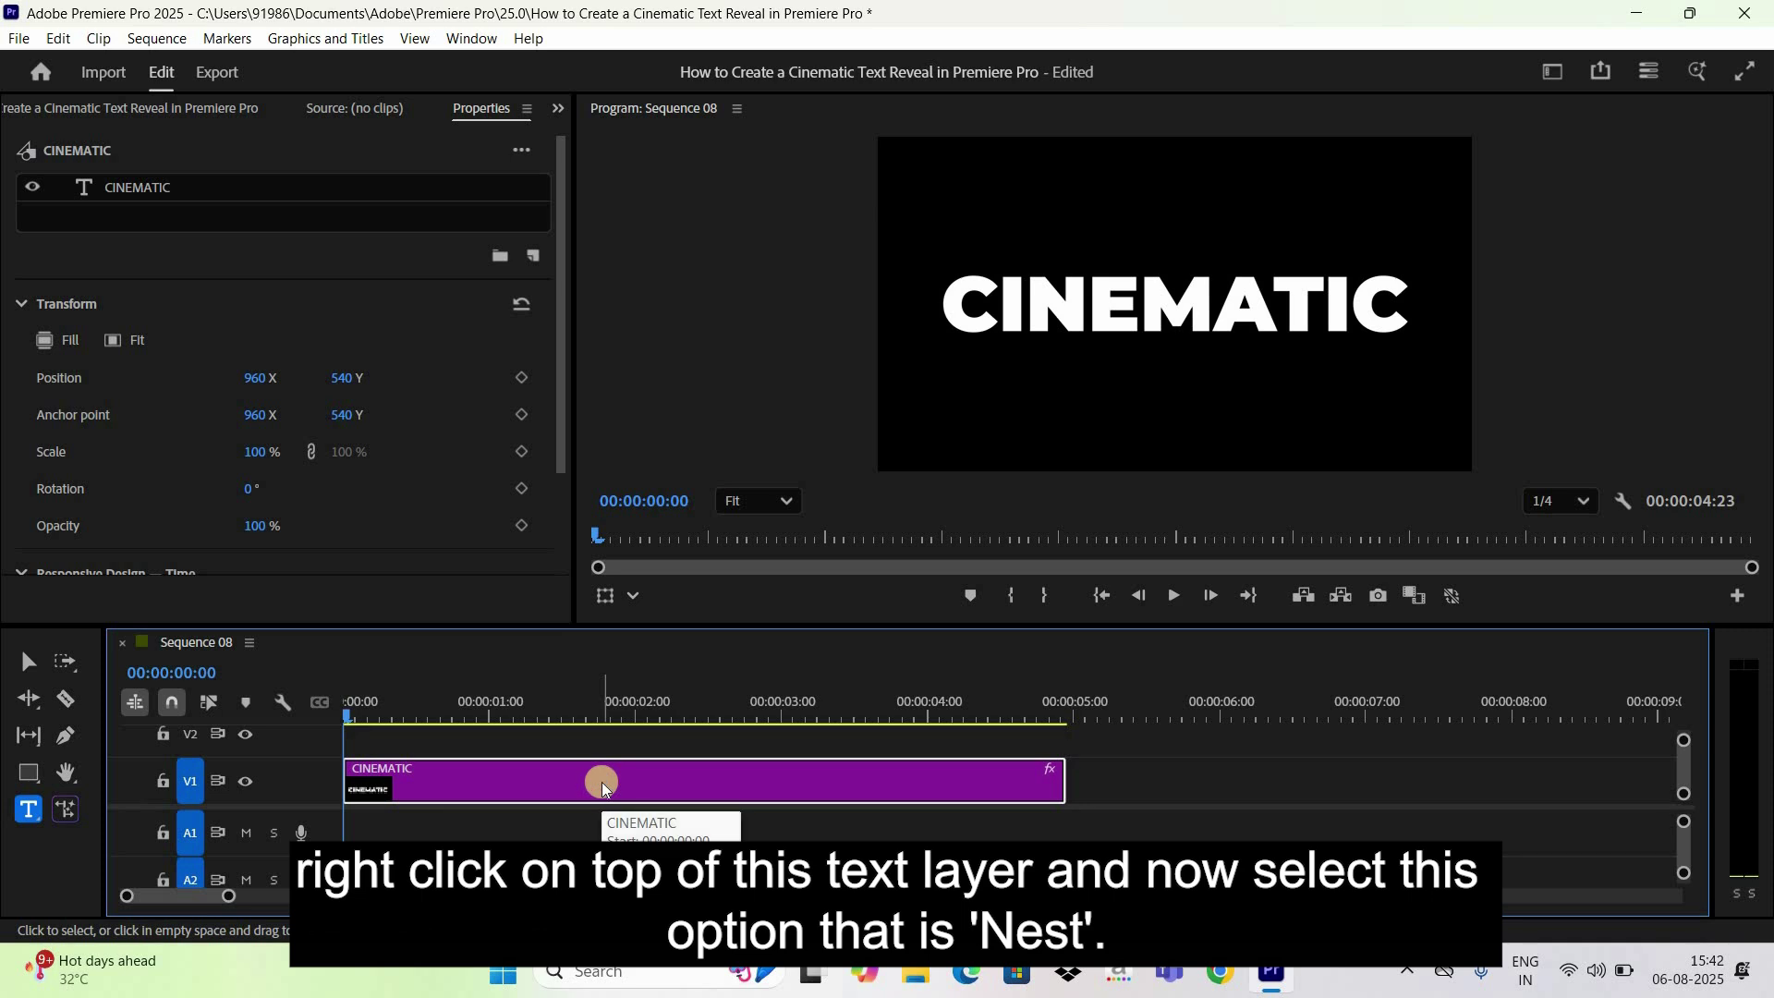
{"action": "right_click", "coordinate": [601, 781]}
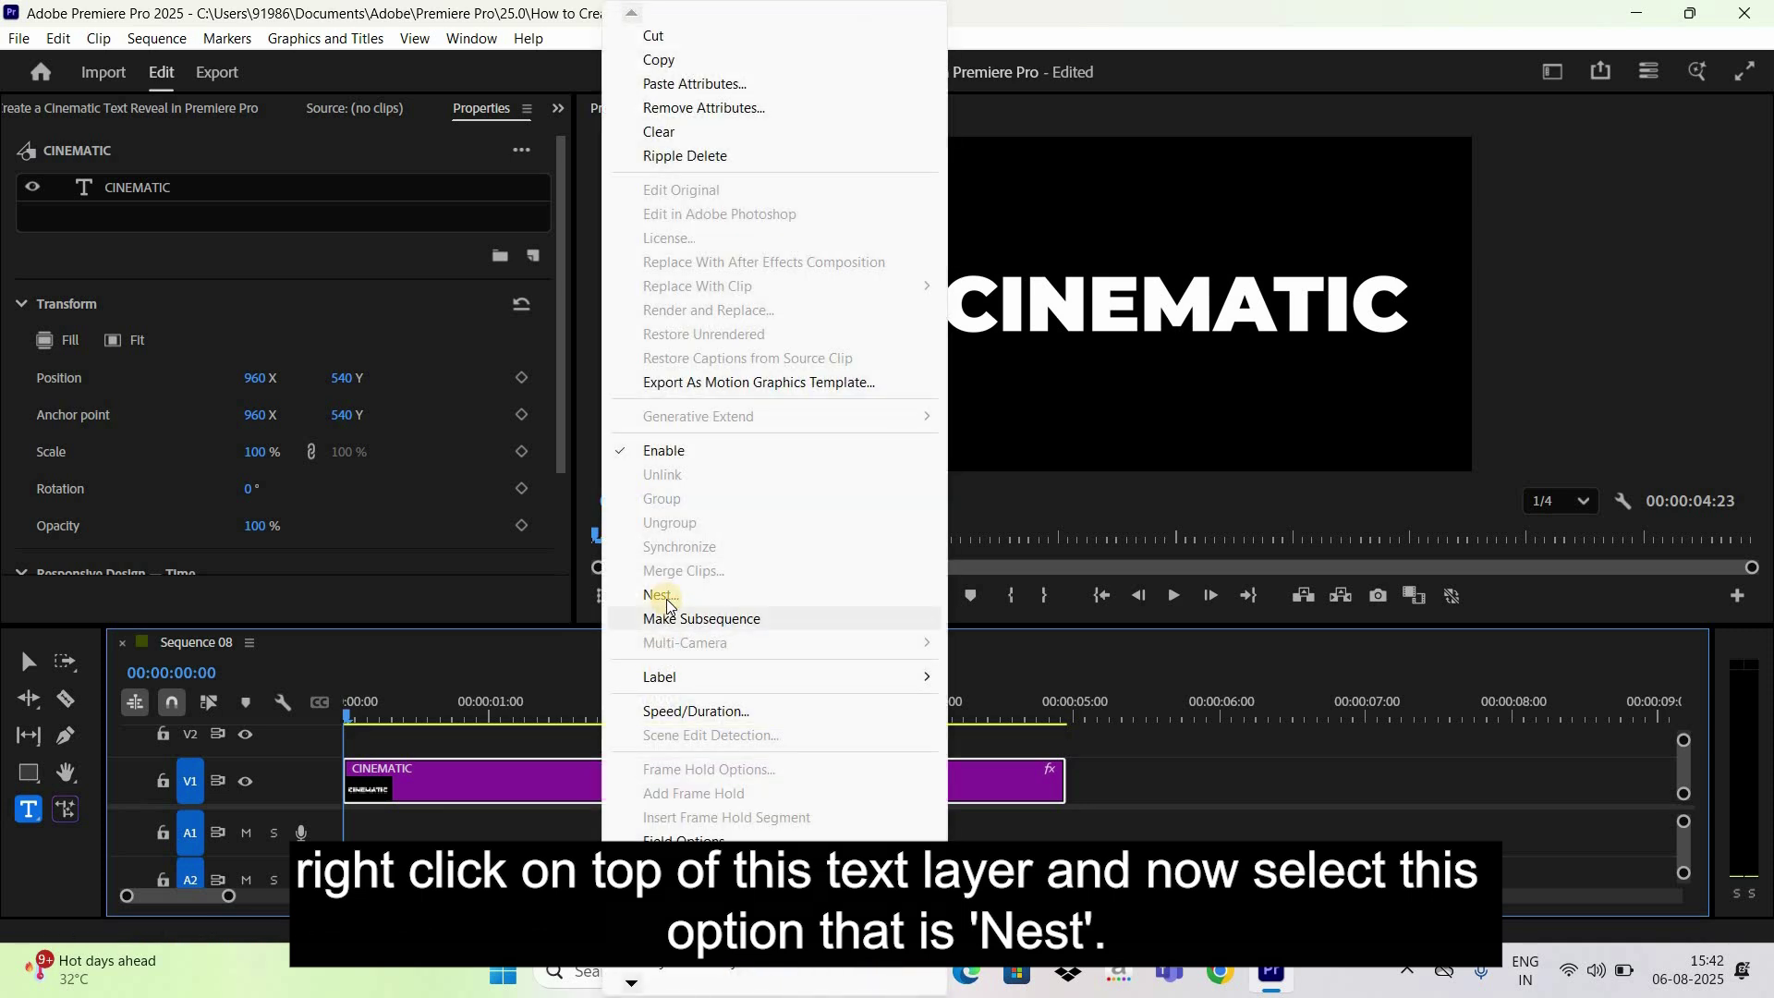
{"action": "left_click", "coordinate": [669, 596]}
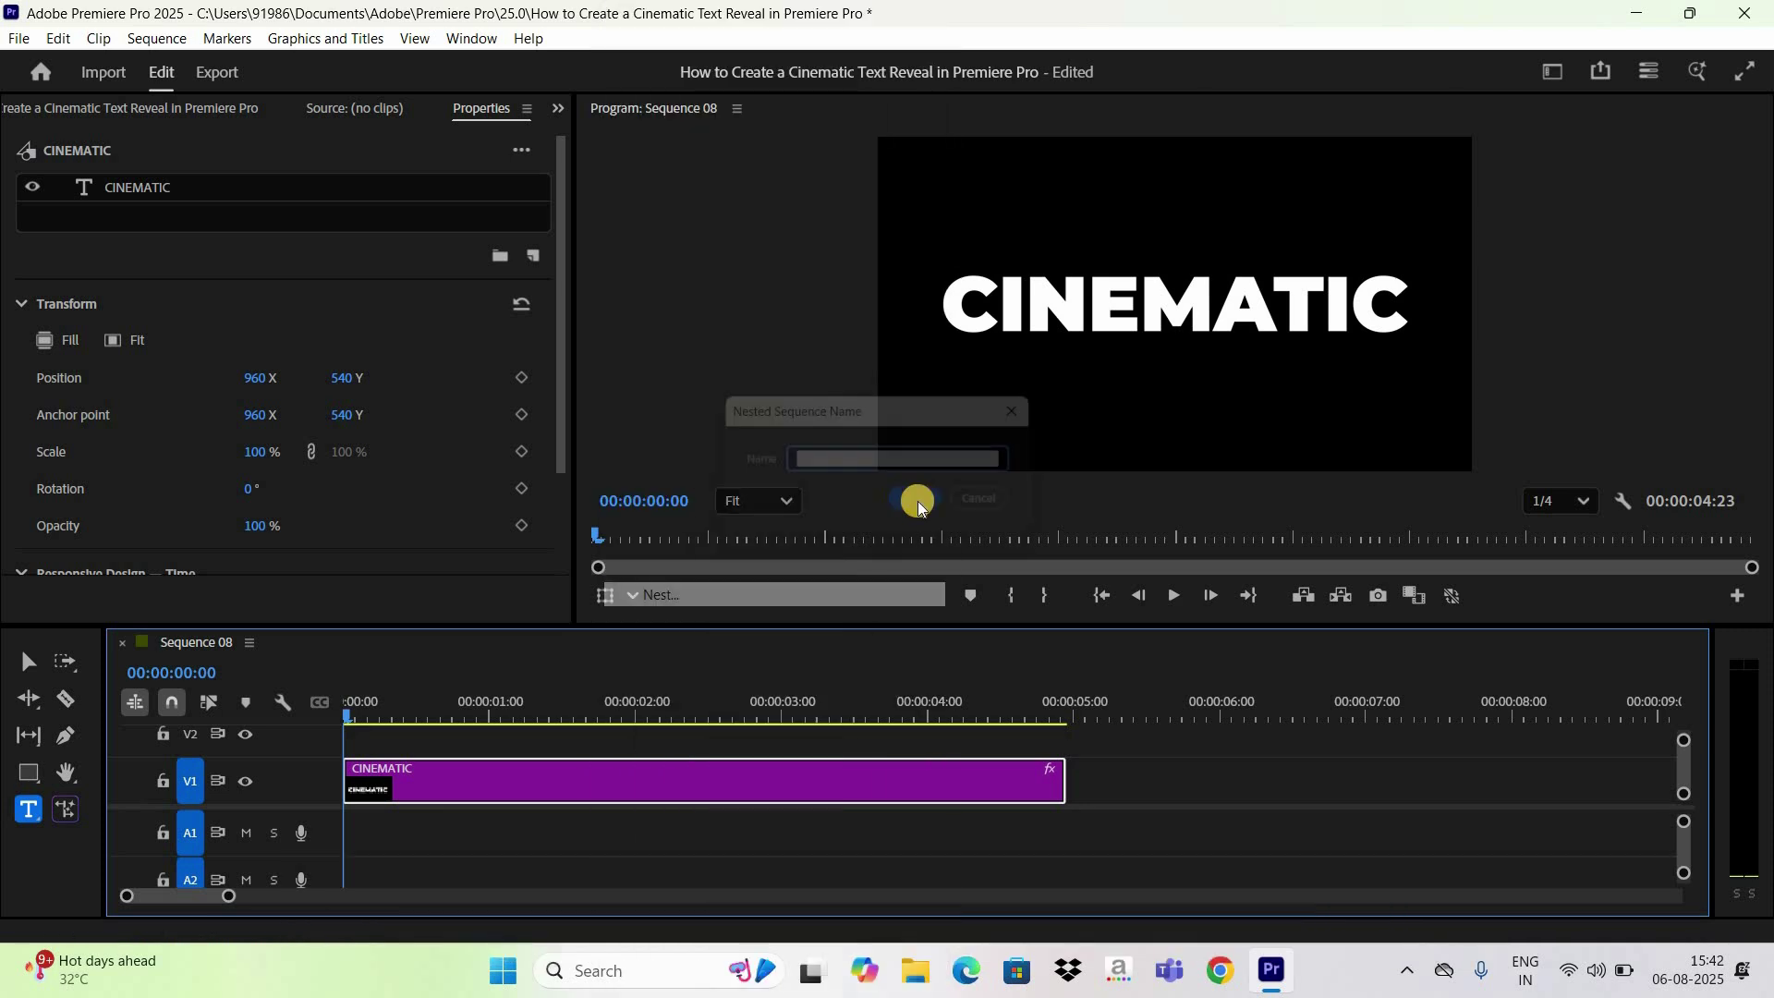
{"action": "left_click", "coordinate": [928, 506]}
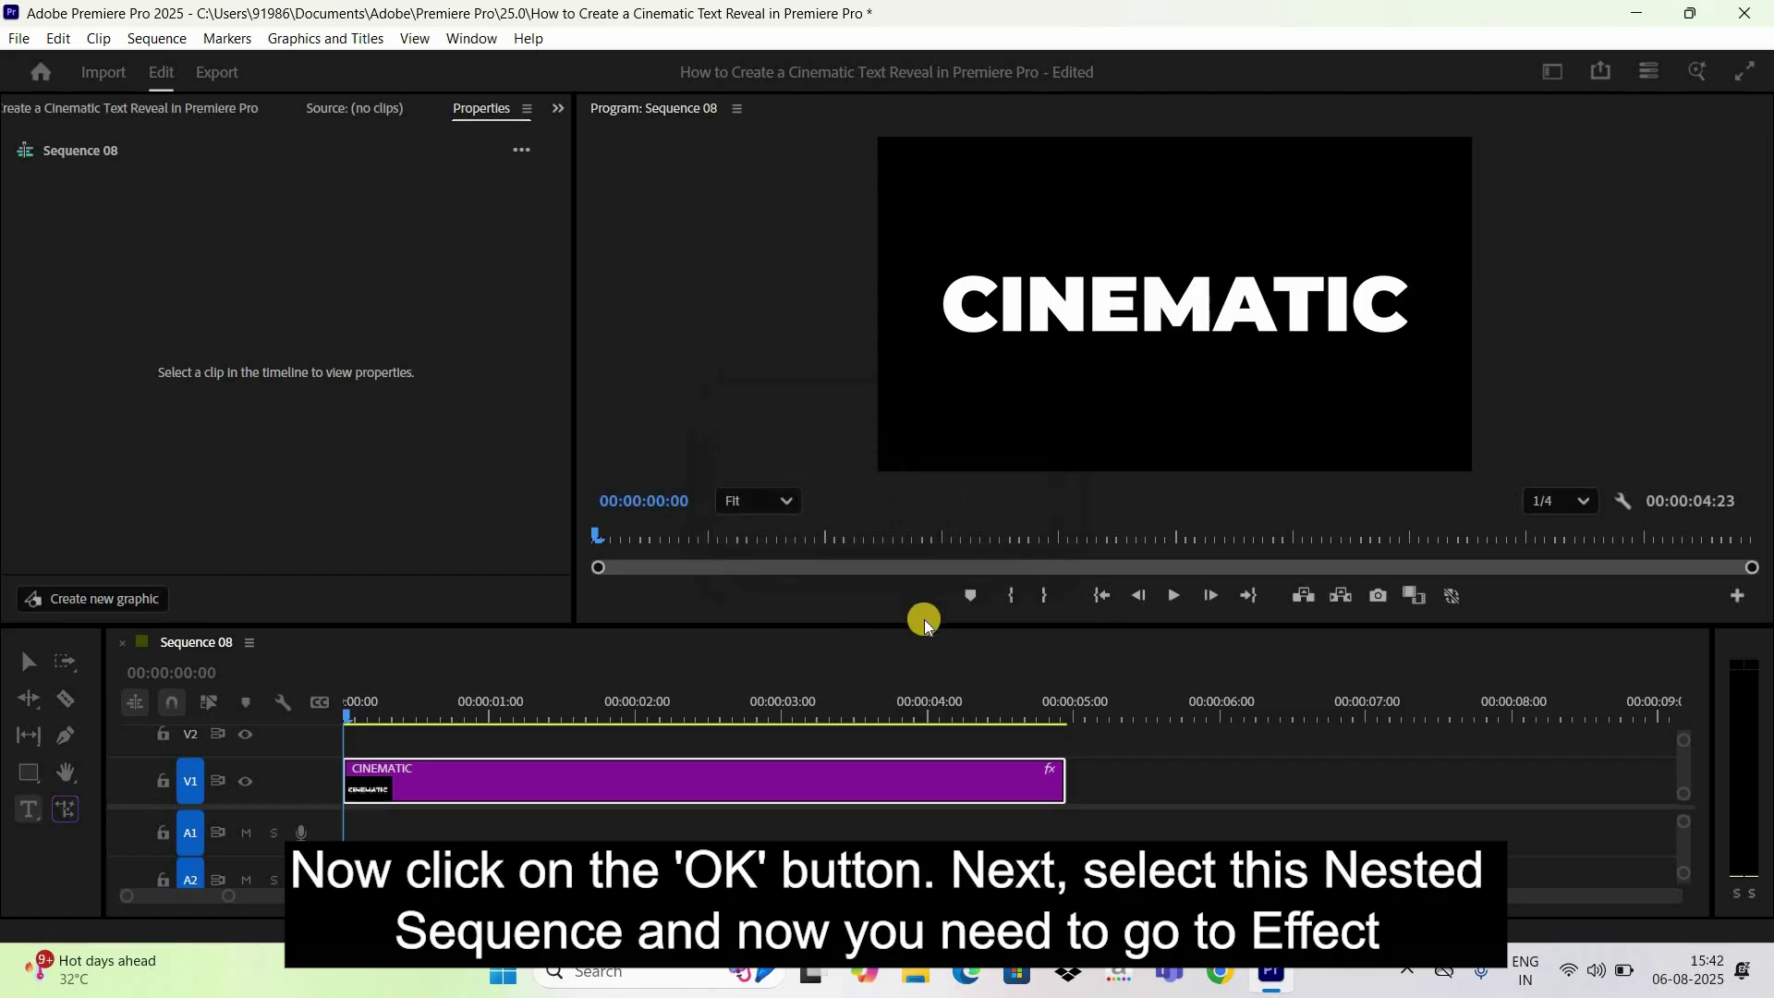
{"action": "left_click", "coordinate": [680, 774]}
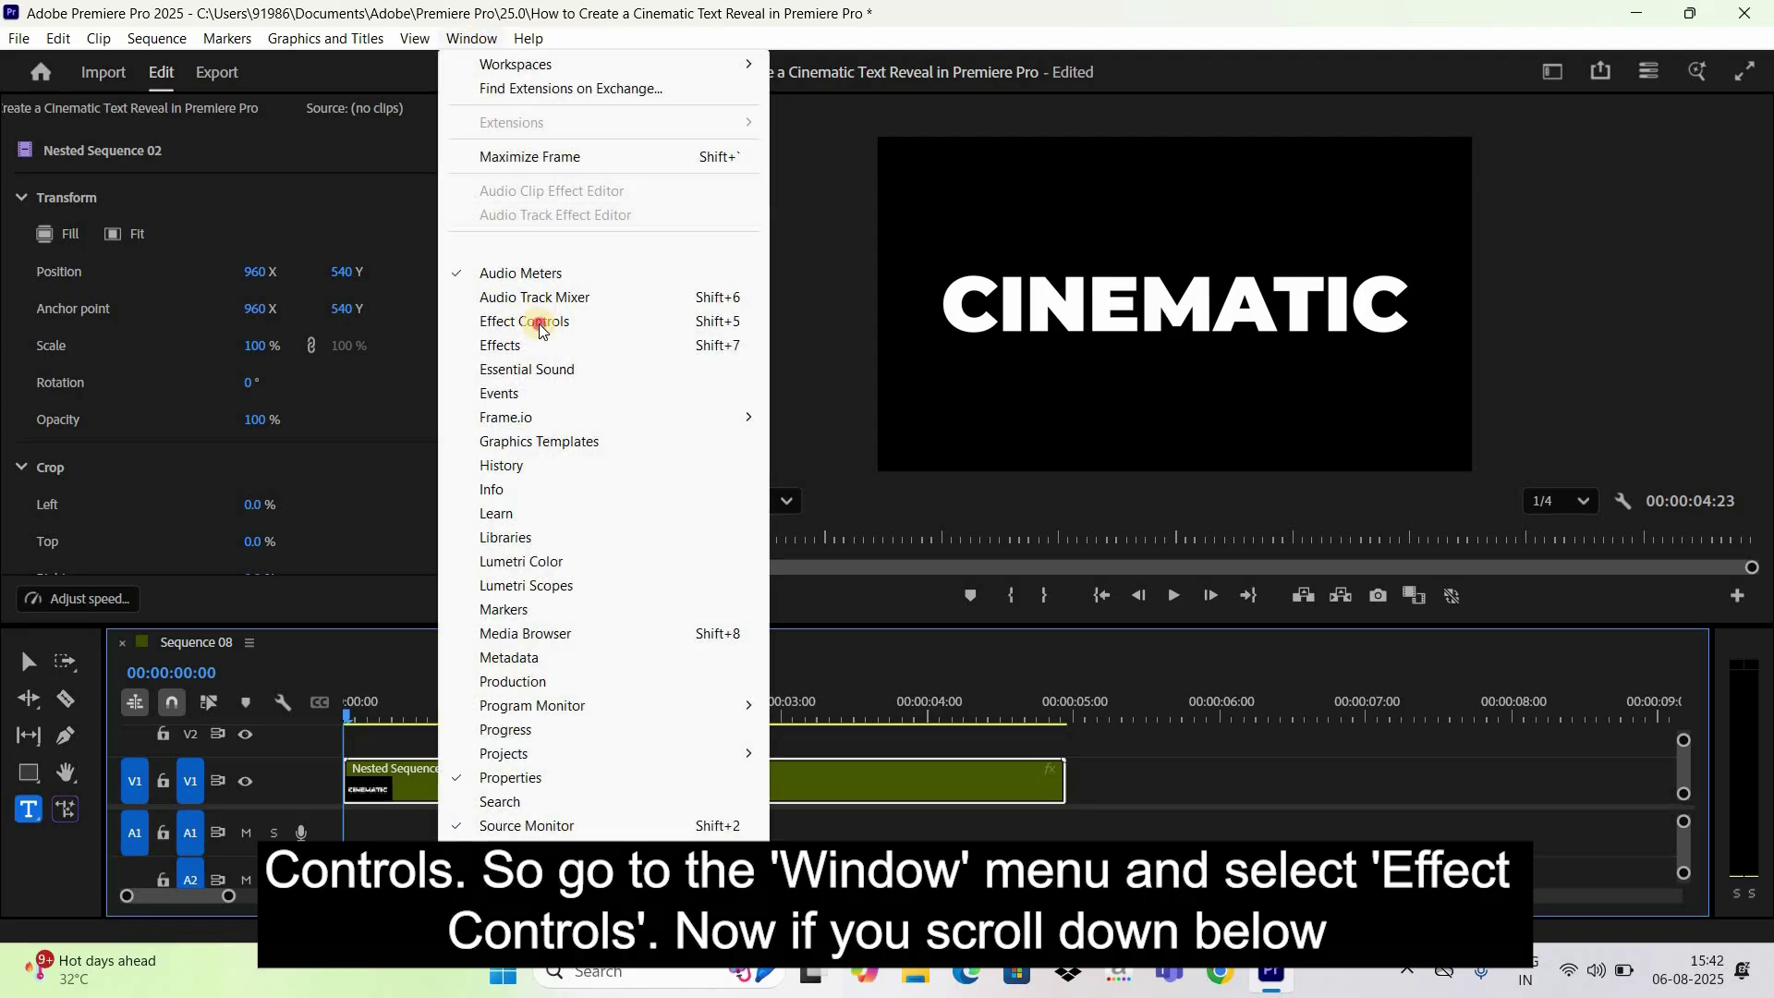
Step: Show the nested clip's Effect Controls with widened property names and add a freehand opacity mask
{"action": "left_click", "coordinate": [542, 332]}
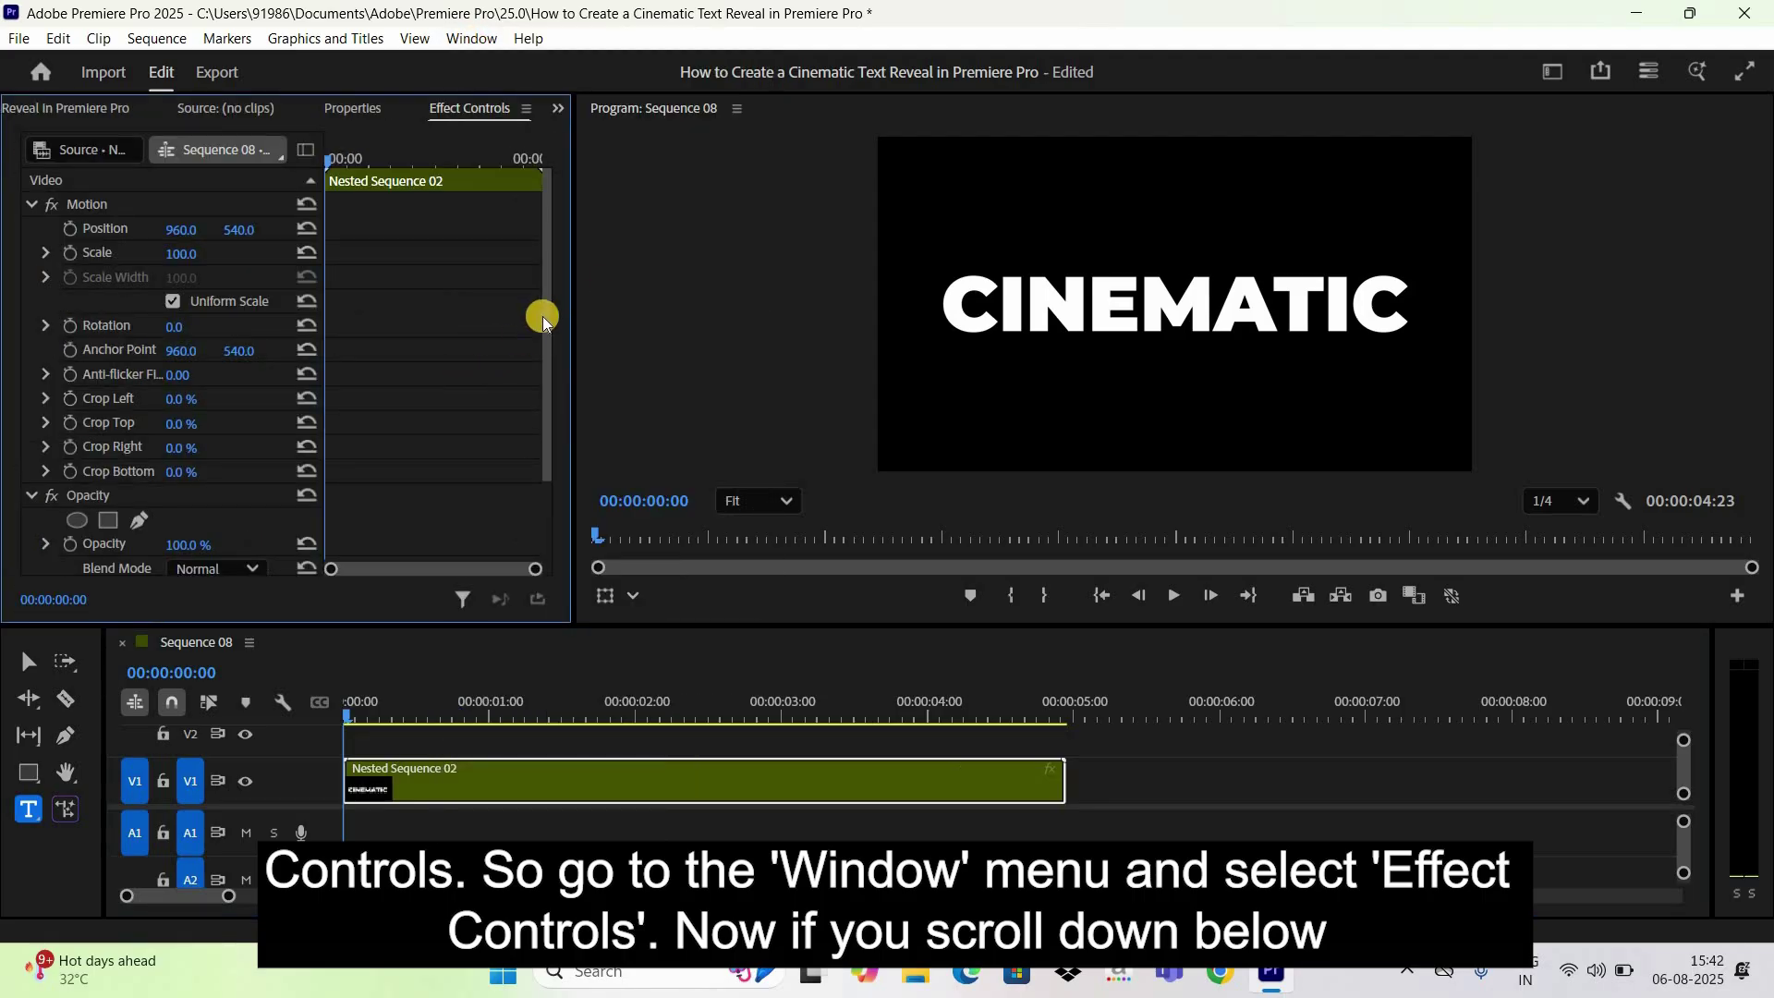
{"action": "scroll", "coordinate": [344, 550], "scroll_direction": "down", "scroll_amount": 3}
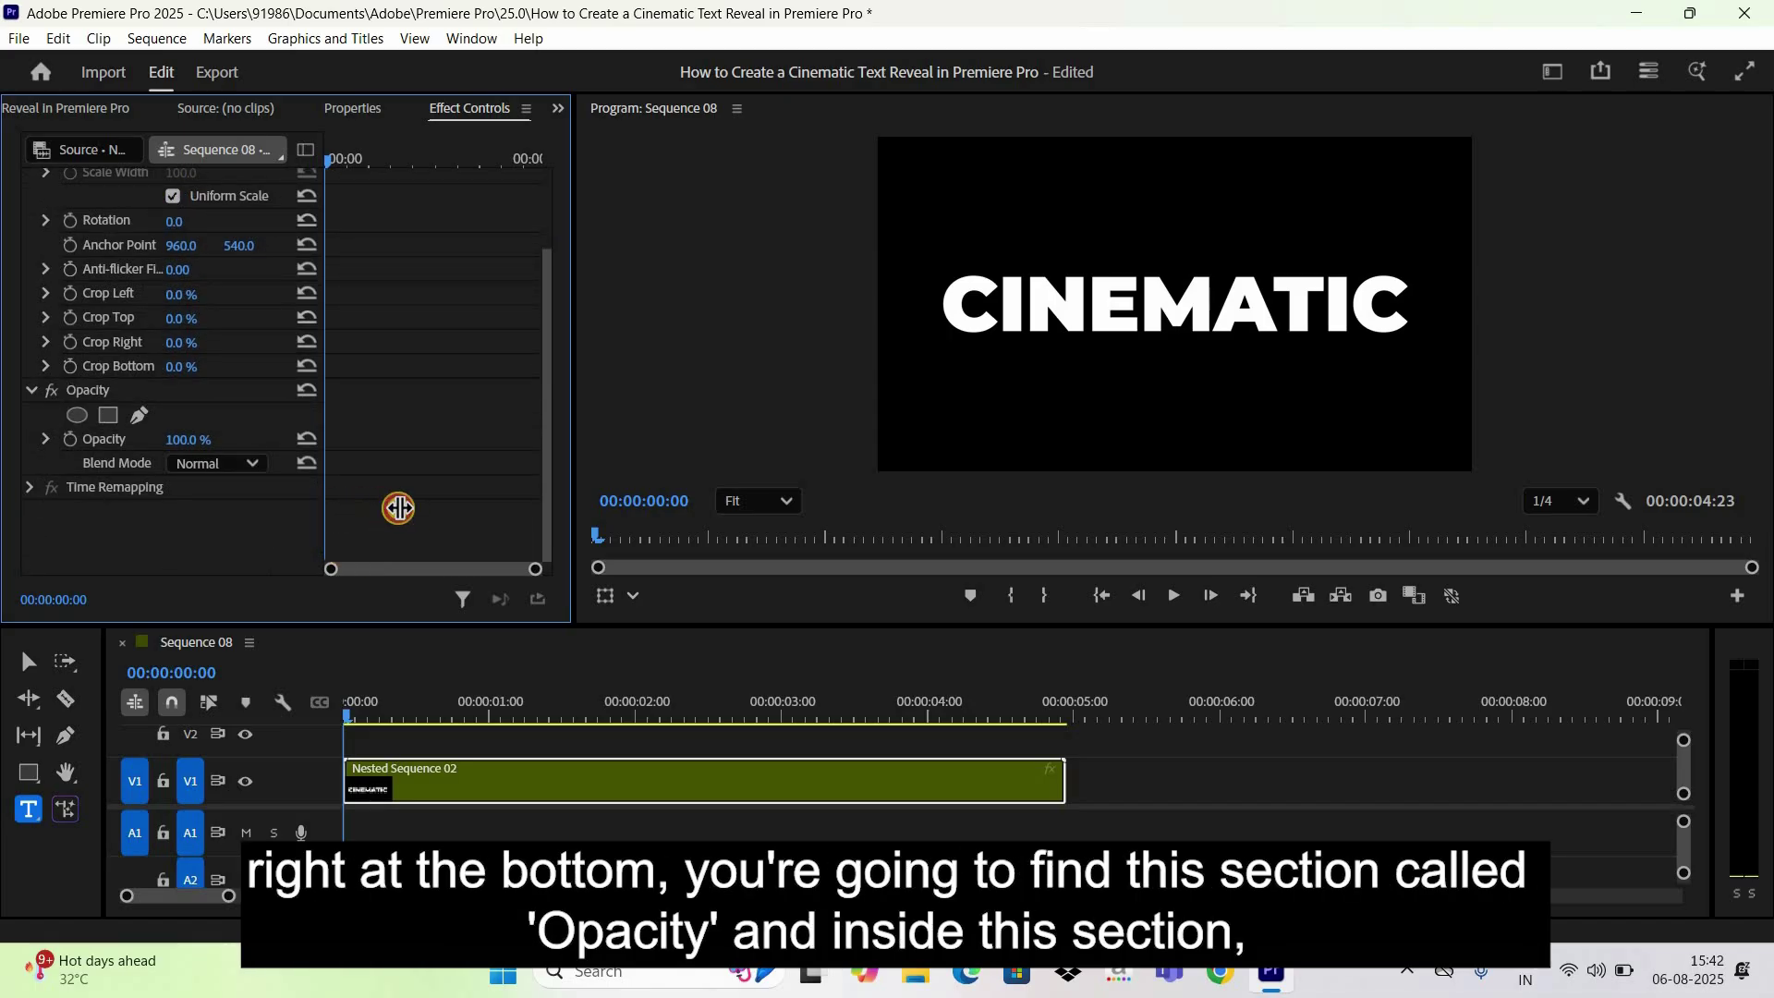
{"action": "left_click_drag", "start_coordinate": [424, 511], "coordinate": [67, 388]}
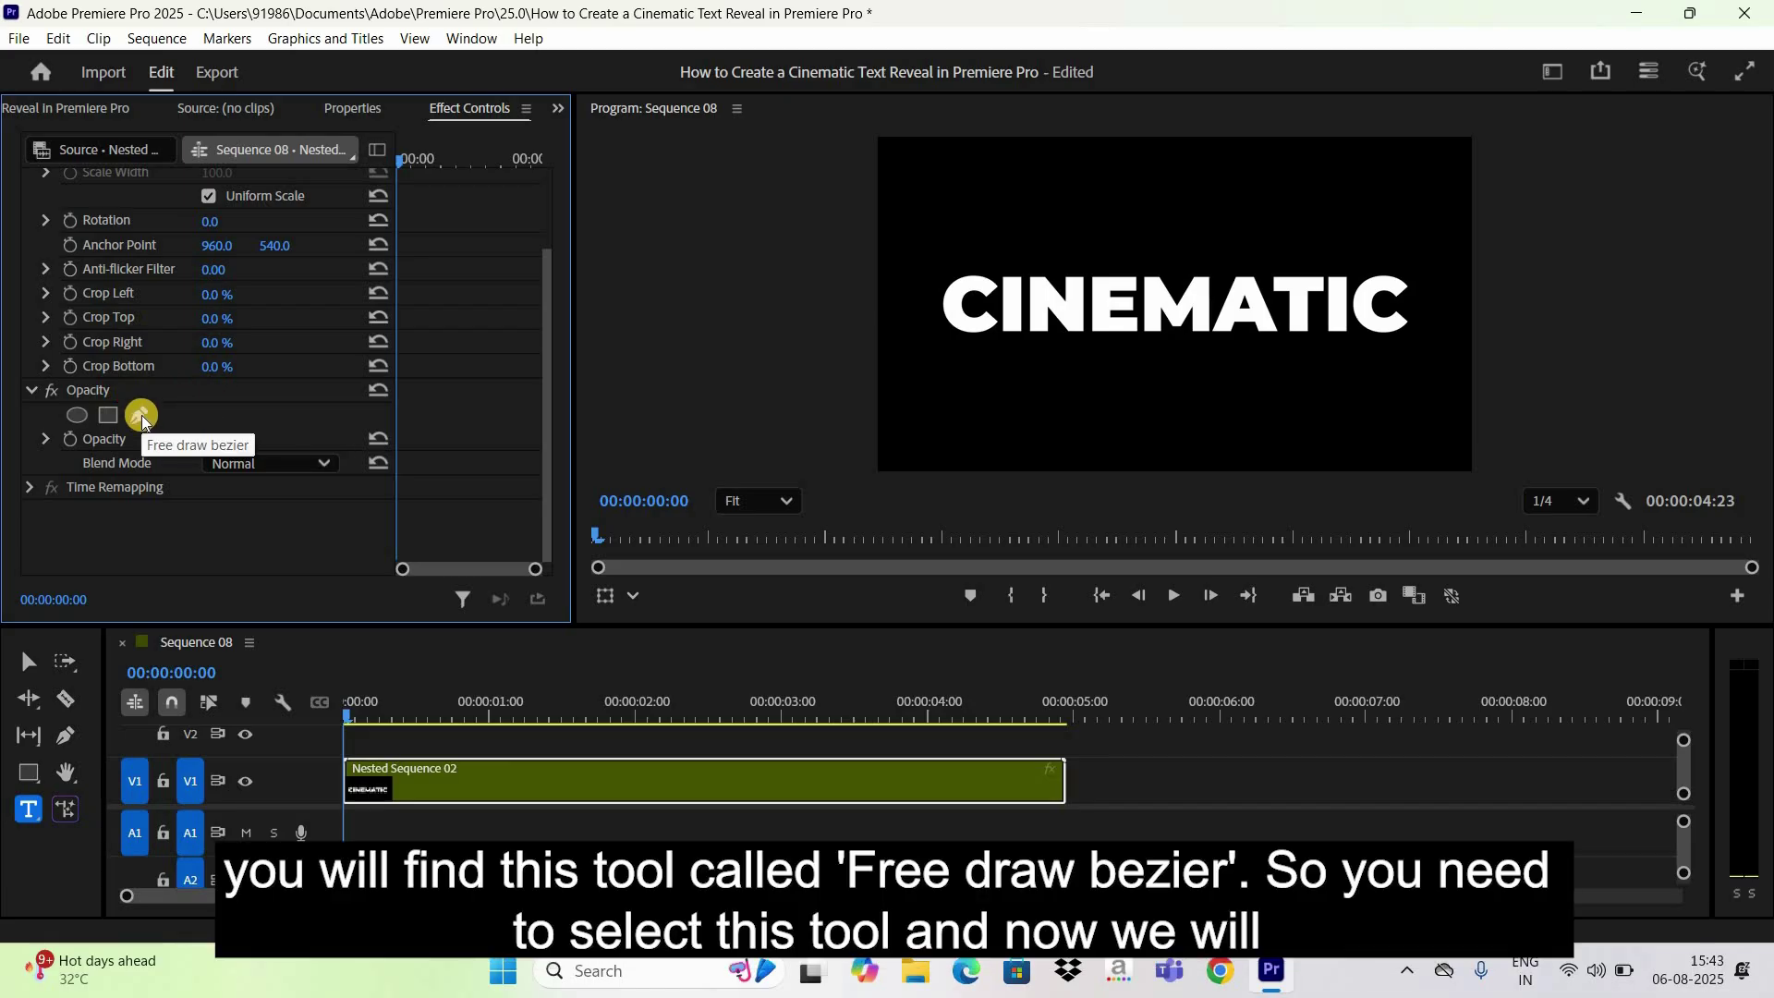
{"action": "left_click", "coordinate": [142, 421]}
Step: Draw a closed four-point slanted mask isolating the middle letters 'EN' of CINEMATIC
{"action": "left_click", "coordinate": [954, 358]}
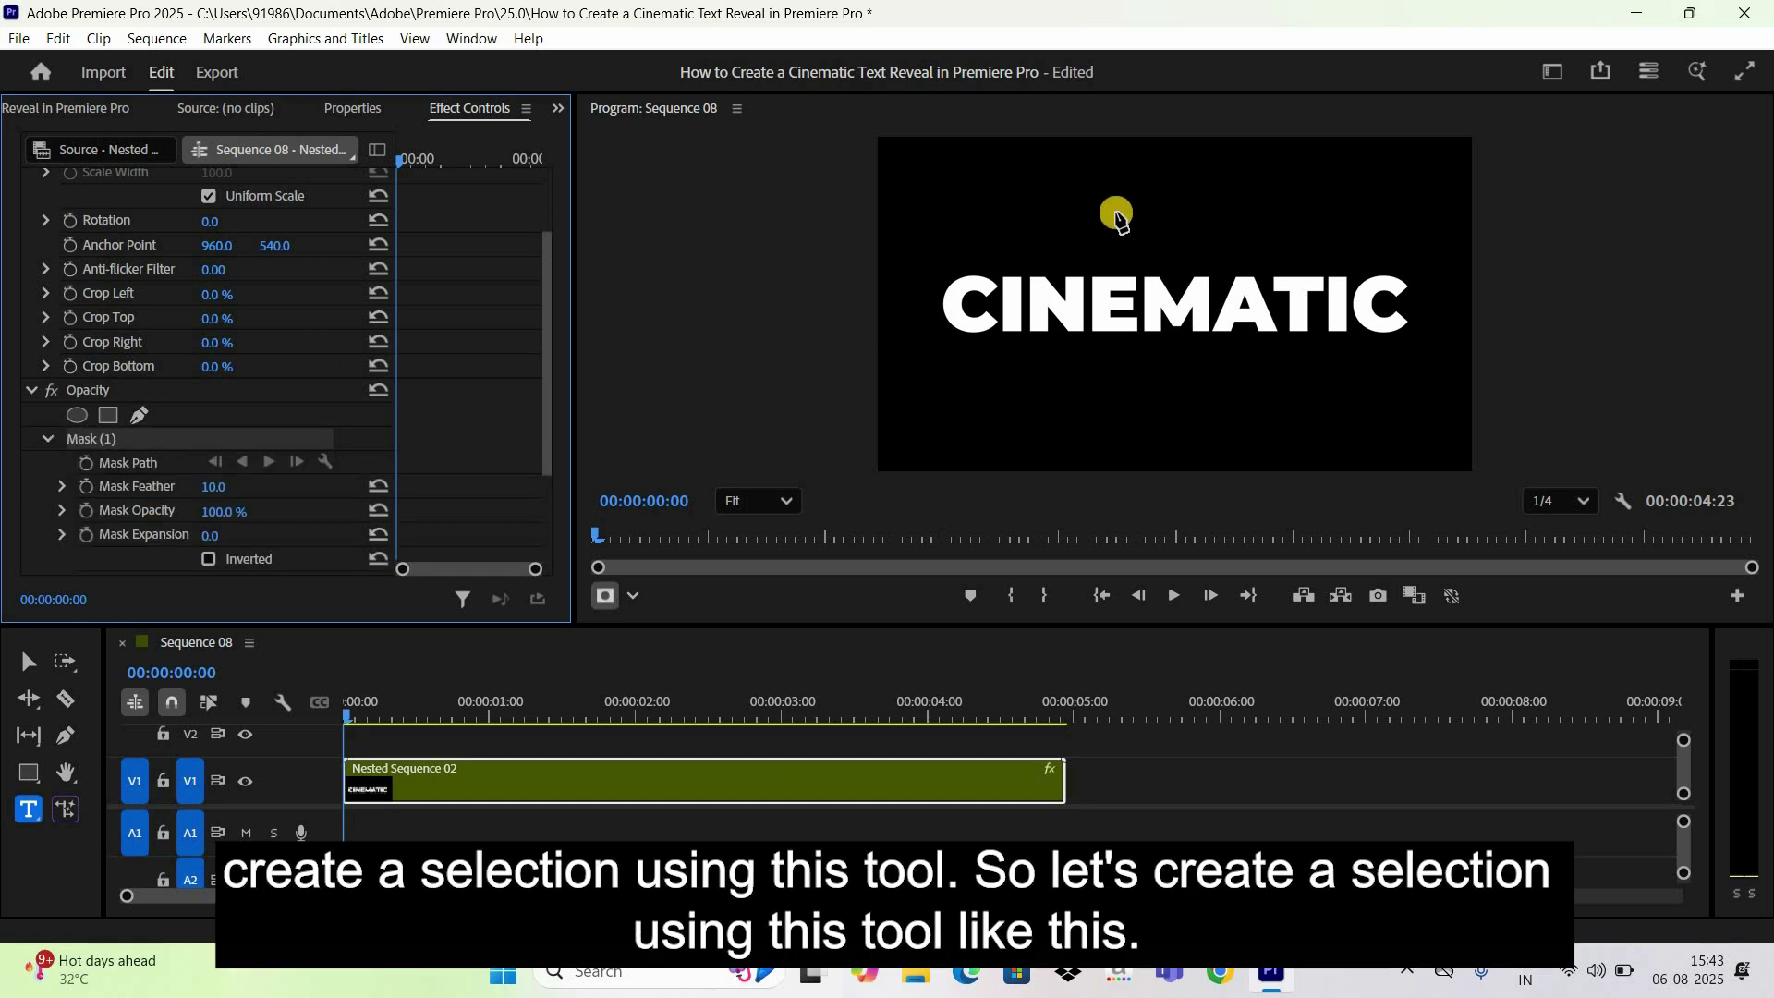
{"action": "left_click", "coordinate": [1096, 172]}
{"action": "left_click", "coordinate": [1066, 427]}
{"action": "left_click", "coordinate": [1156, 427]}
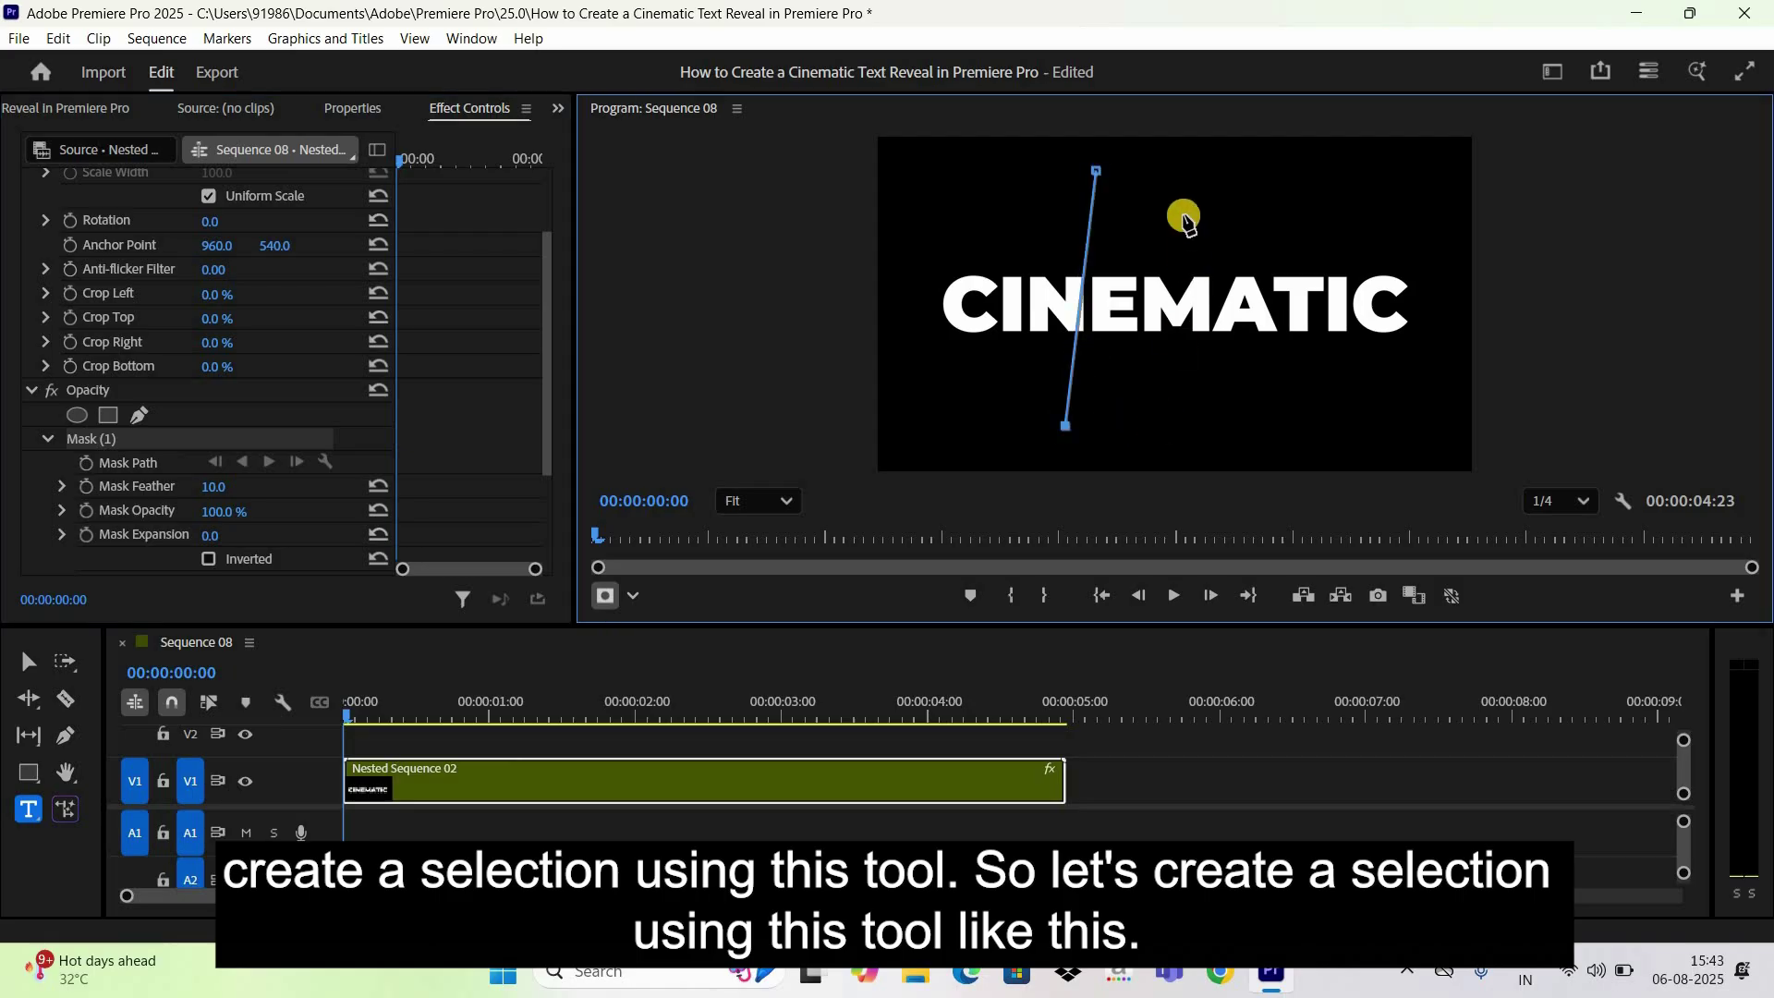
{"action": "left_click", "coordinate": [1189, 171]}
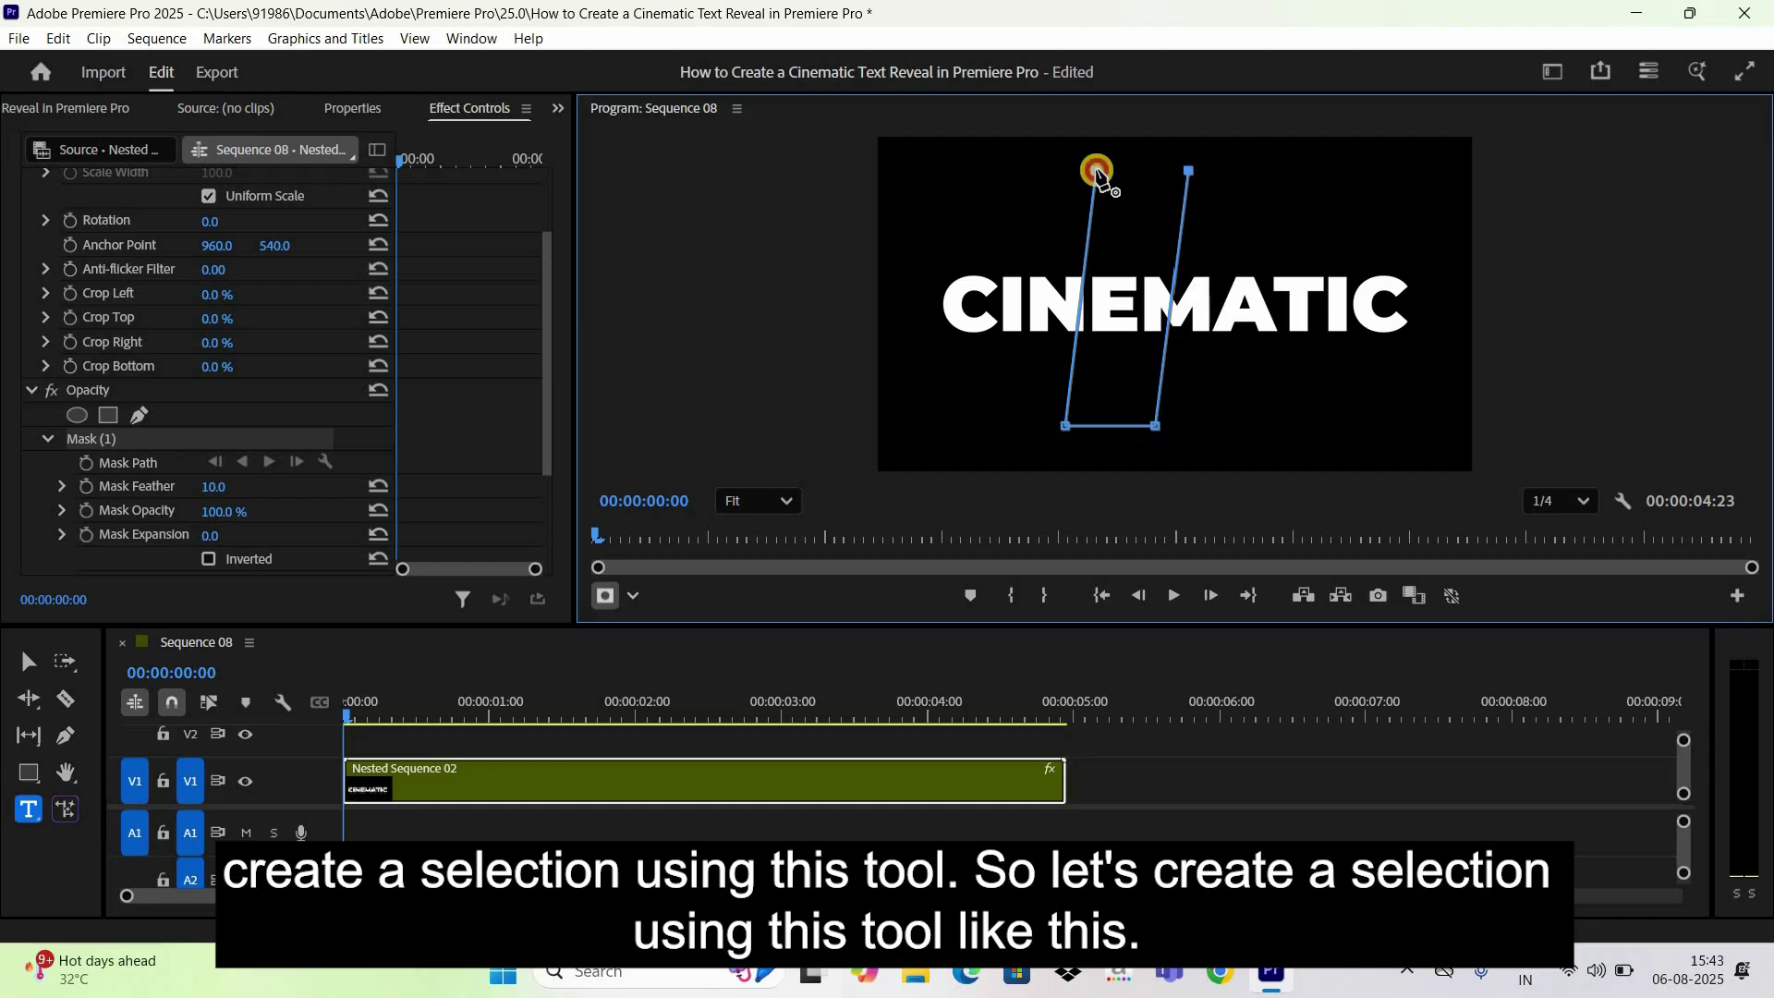
{"action": "left_click", "coordinate": [1097, 171]}
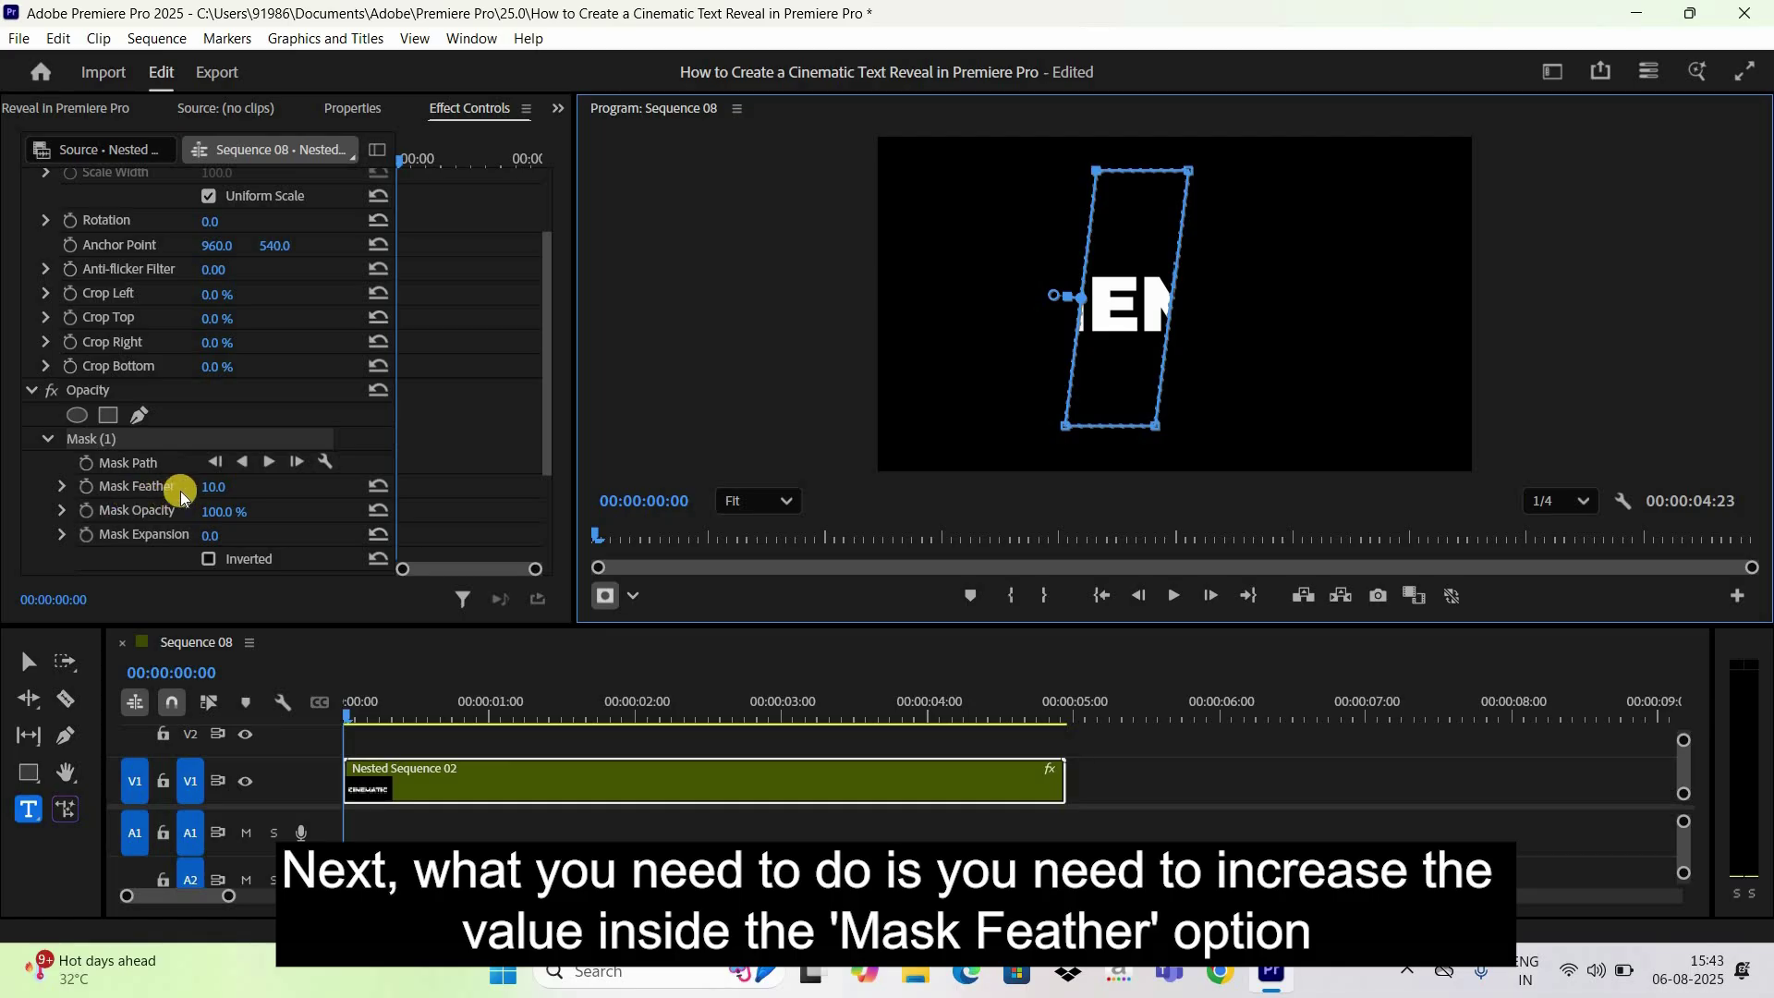
Step: Set the Mask Feather to 100
{"action": "left_click", "coordinate": [233, 480]}
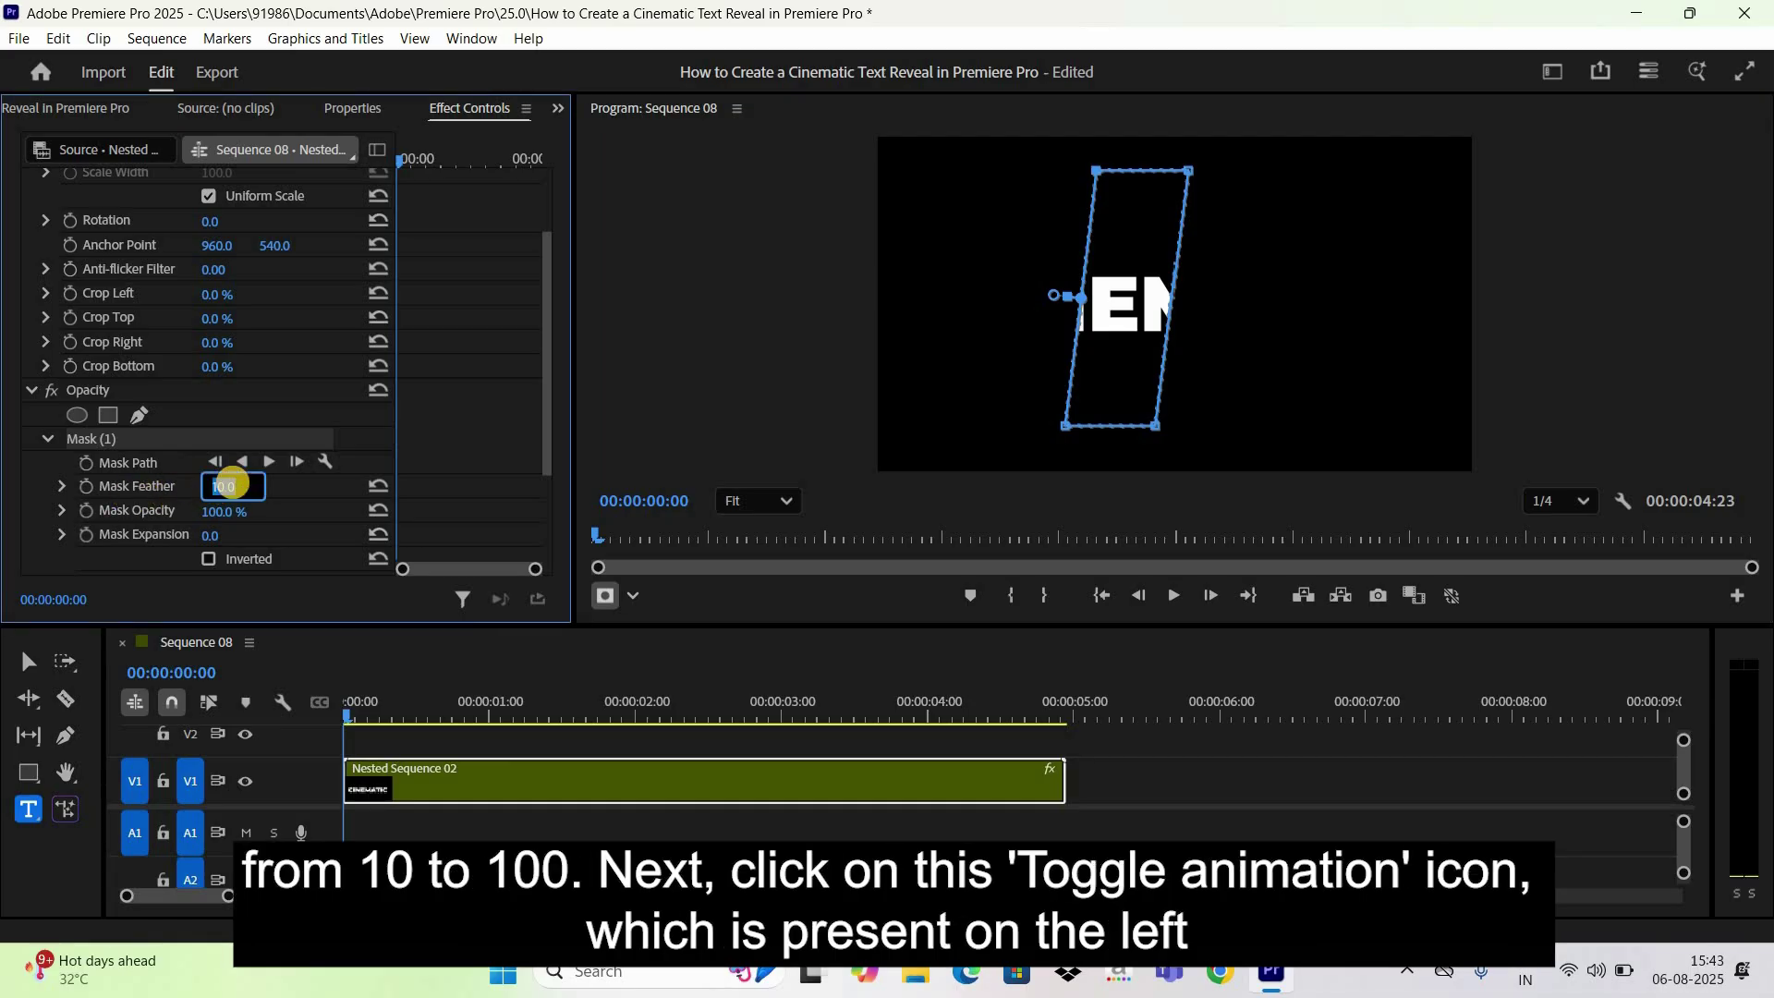
{"action": "type", "text": "100"}
{"action": "key", "text": "Return"}
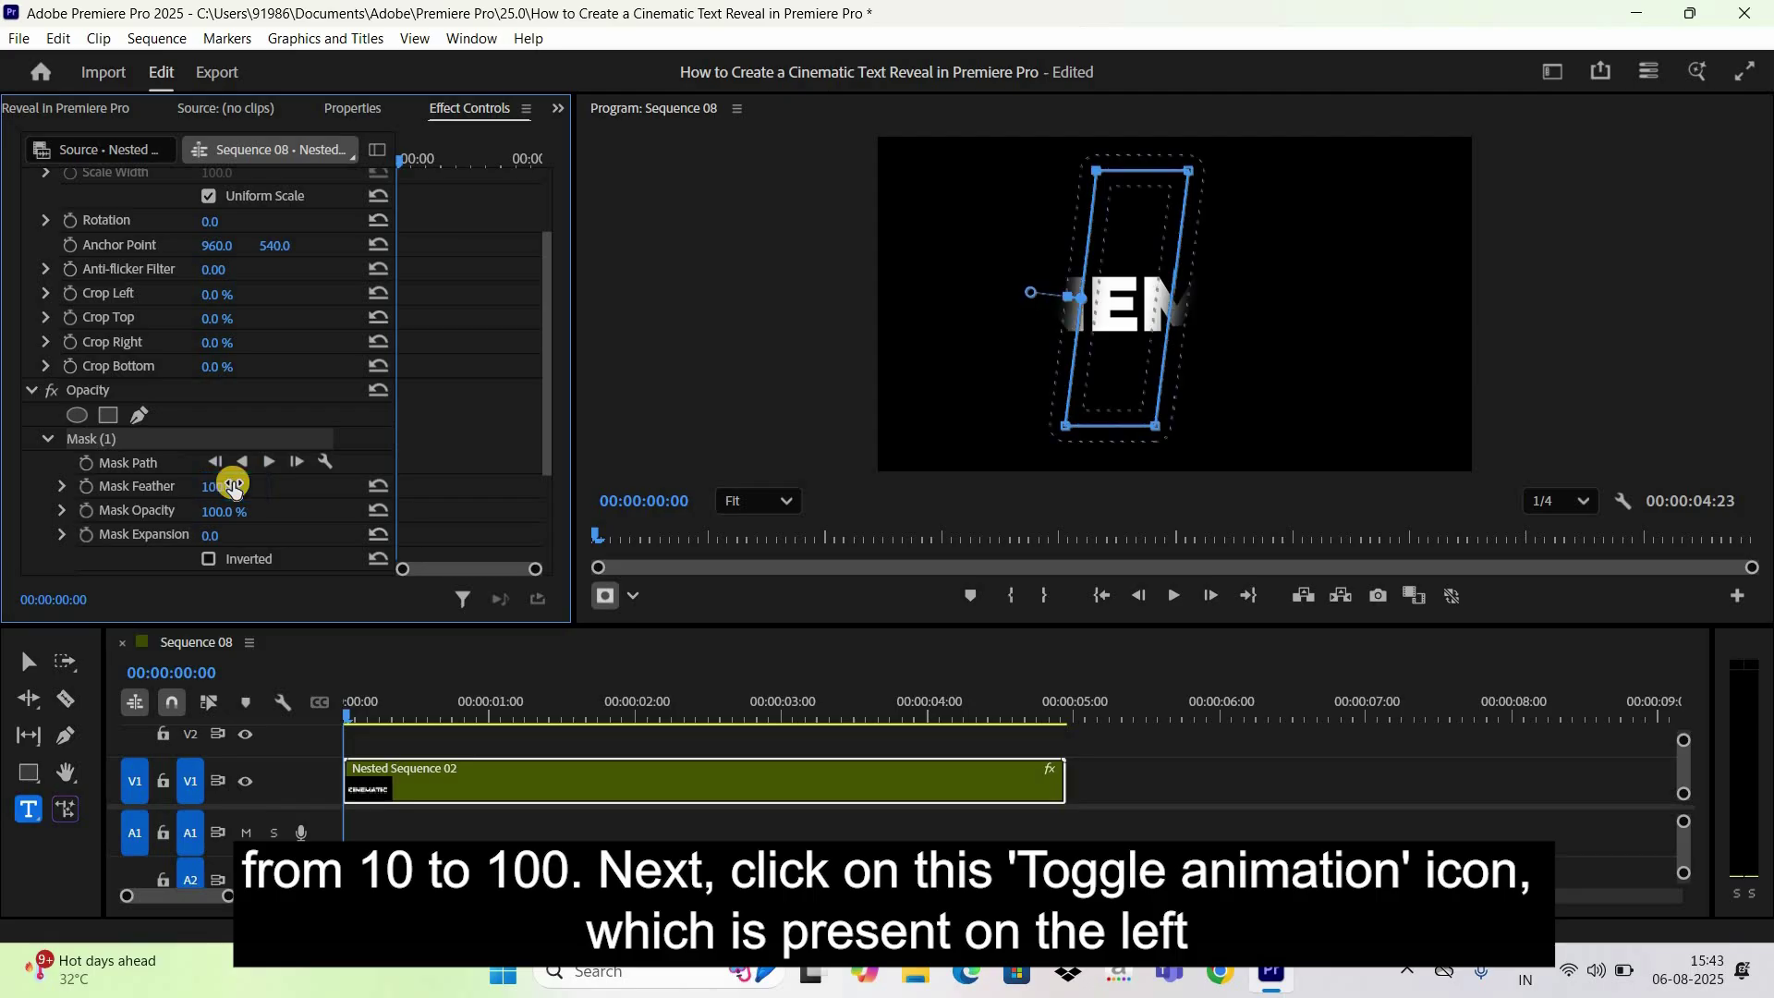
Step: Set a Mask Path keyframe at 00:00:00:00 with the mask moved left of the word
{"action": "left_click", "coordinate": [85, 464]}
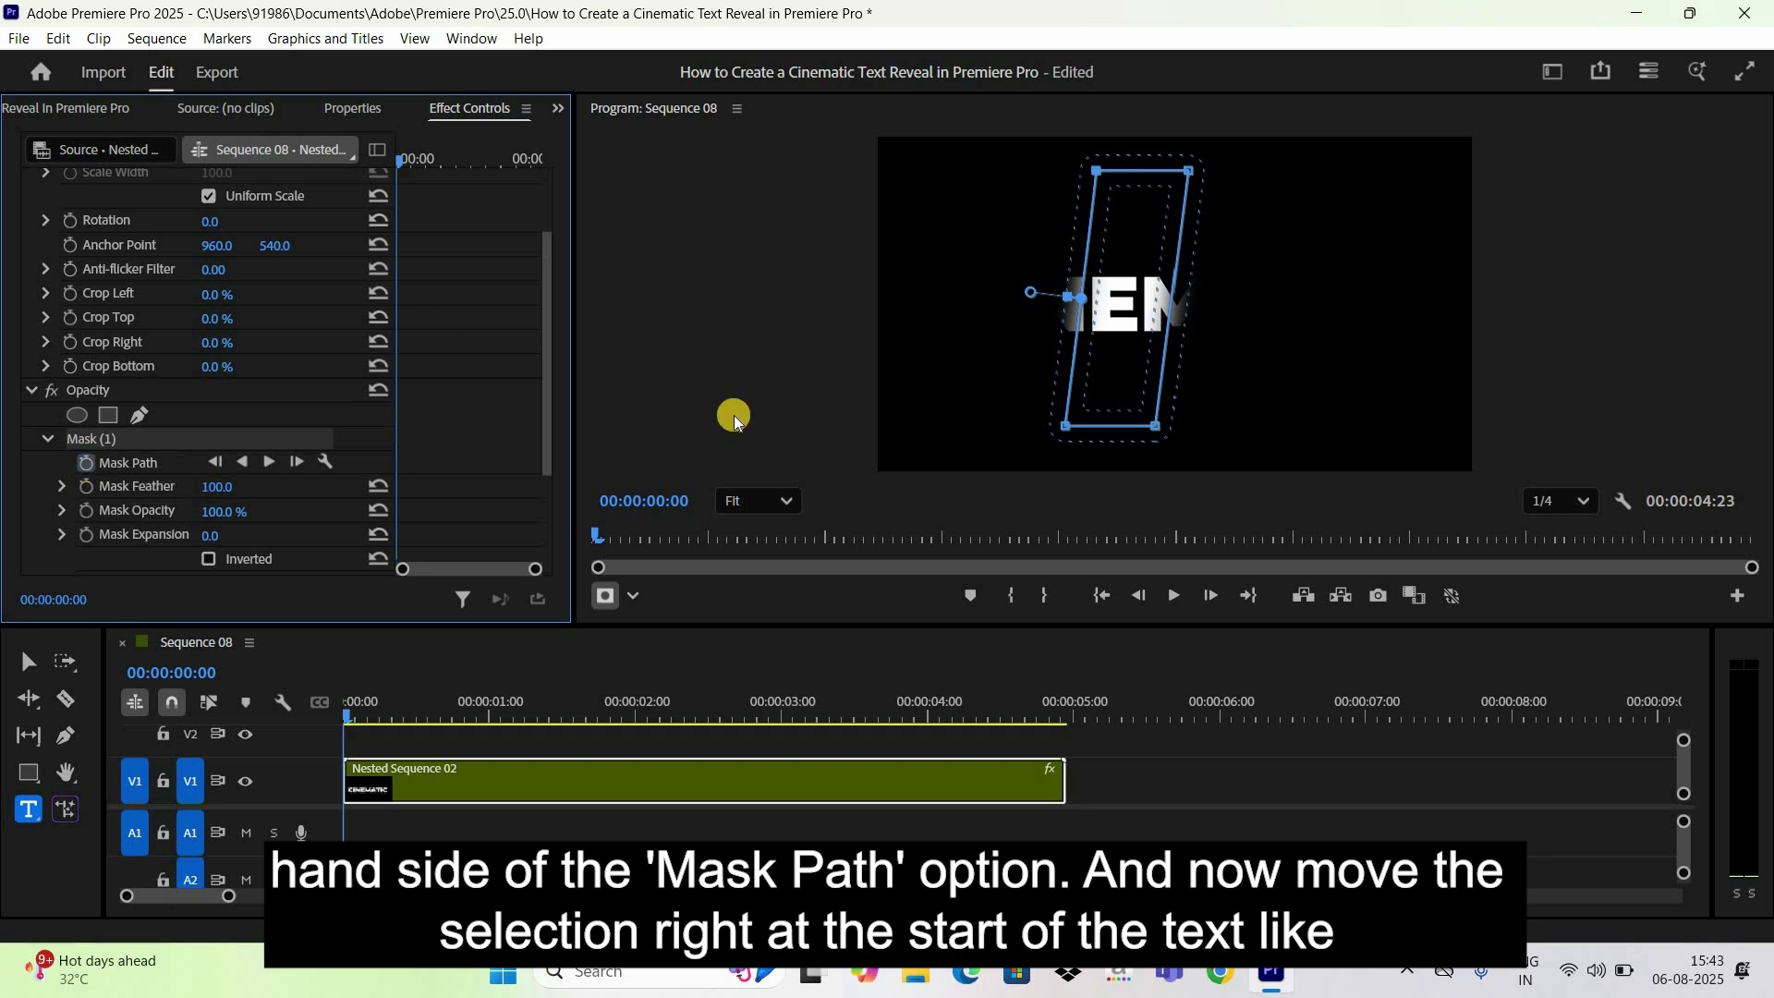
{"action": "left_click_drag", "start_coordinate": [1116, 339], "coordinate": [852, 351]}
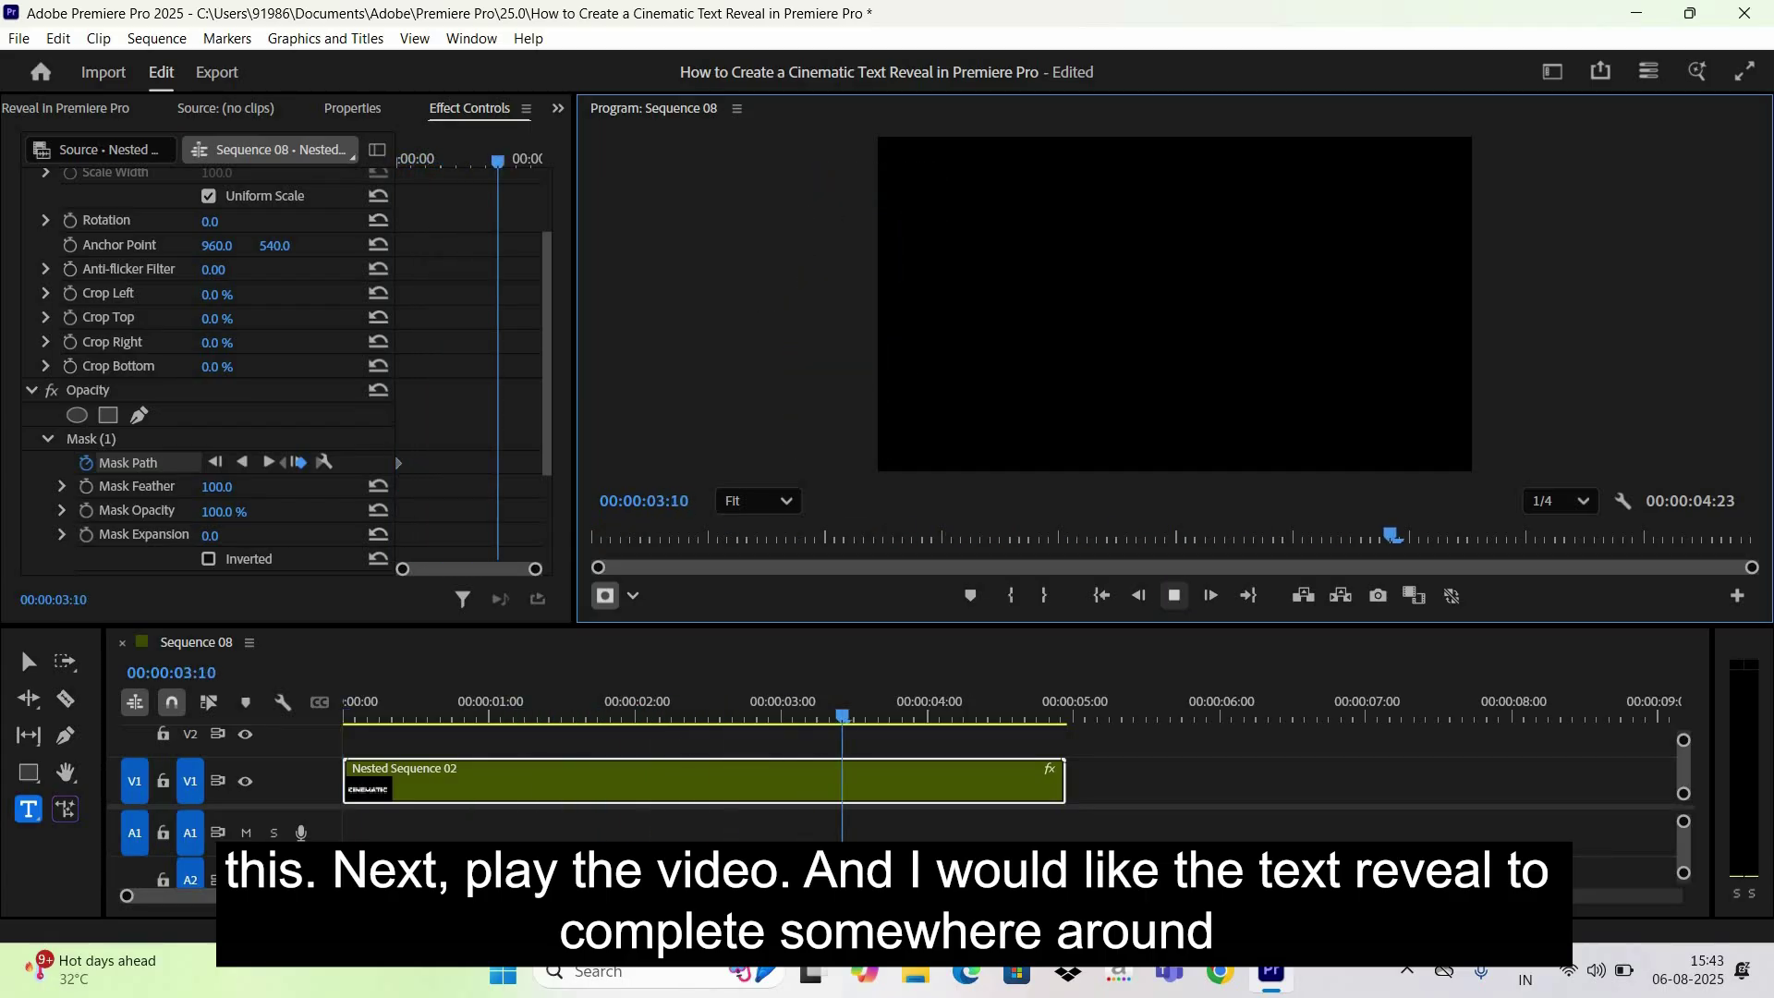
Step: At 00:00:03:13, move the mask past the end of CINEMATIC to create a second keyframe
{"action": "left_click", "coordinate": [855, 713]}
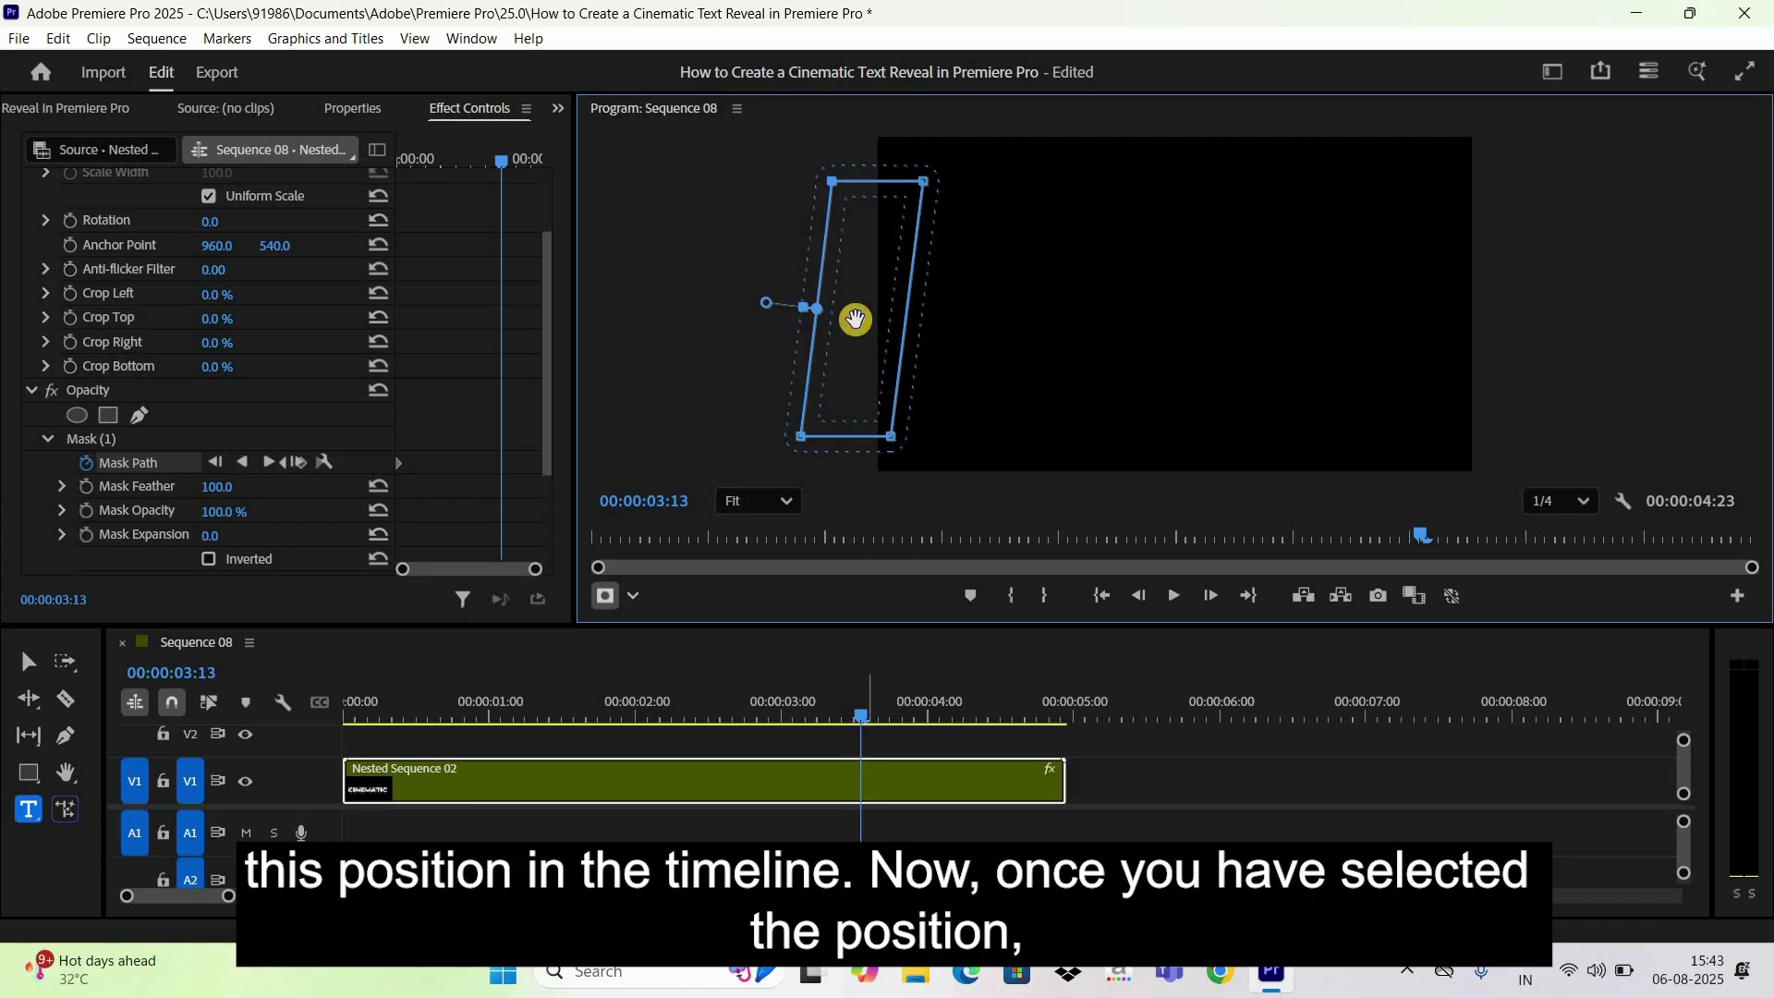
{"action": "left_click_drag", "start_coordinate": [855, 319], "coordinate": [1478, 301]}
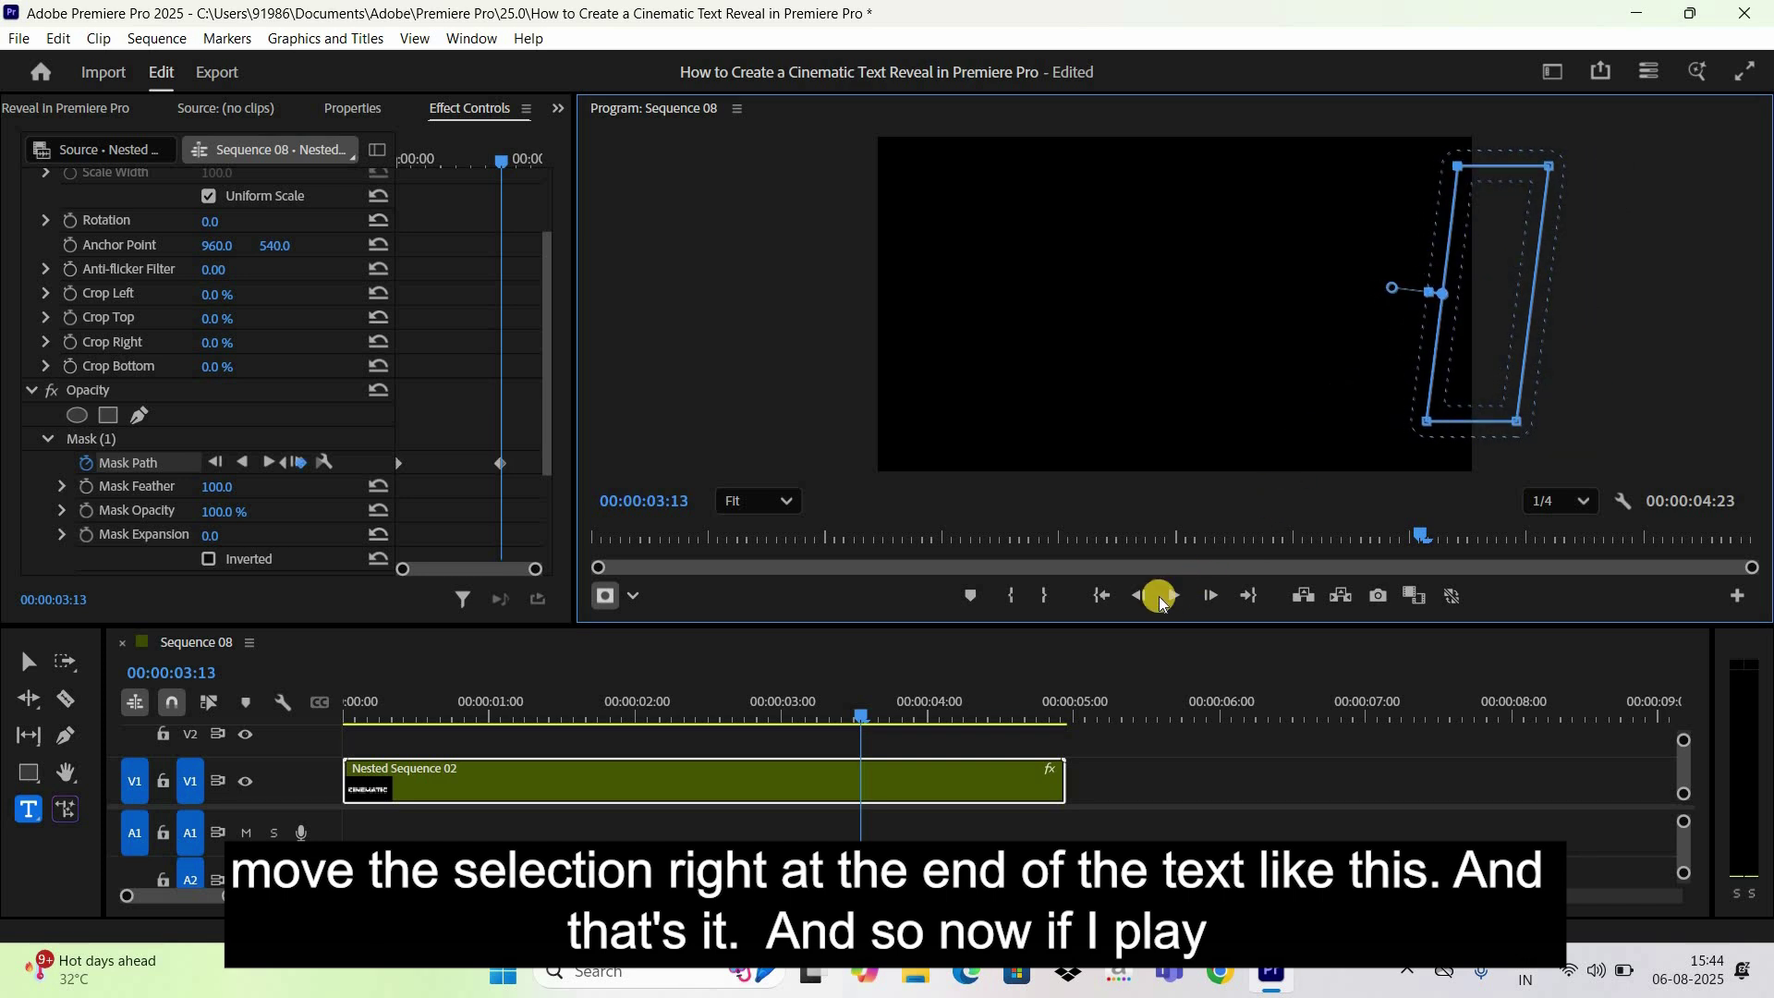
{"action": "left_click", "coordinate": [1097, 601]}
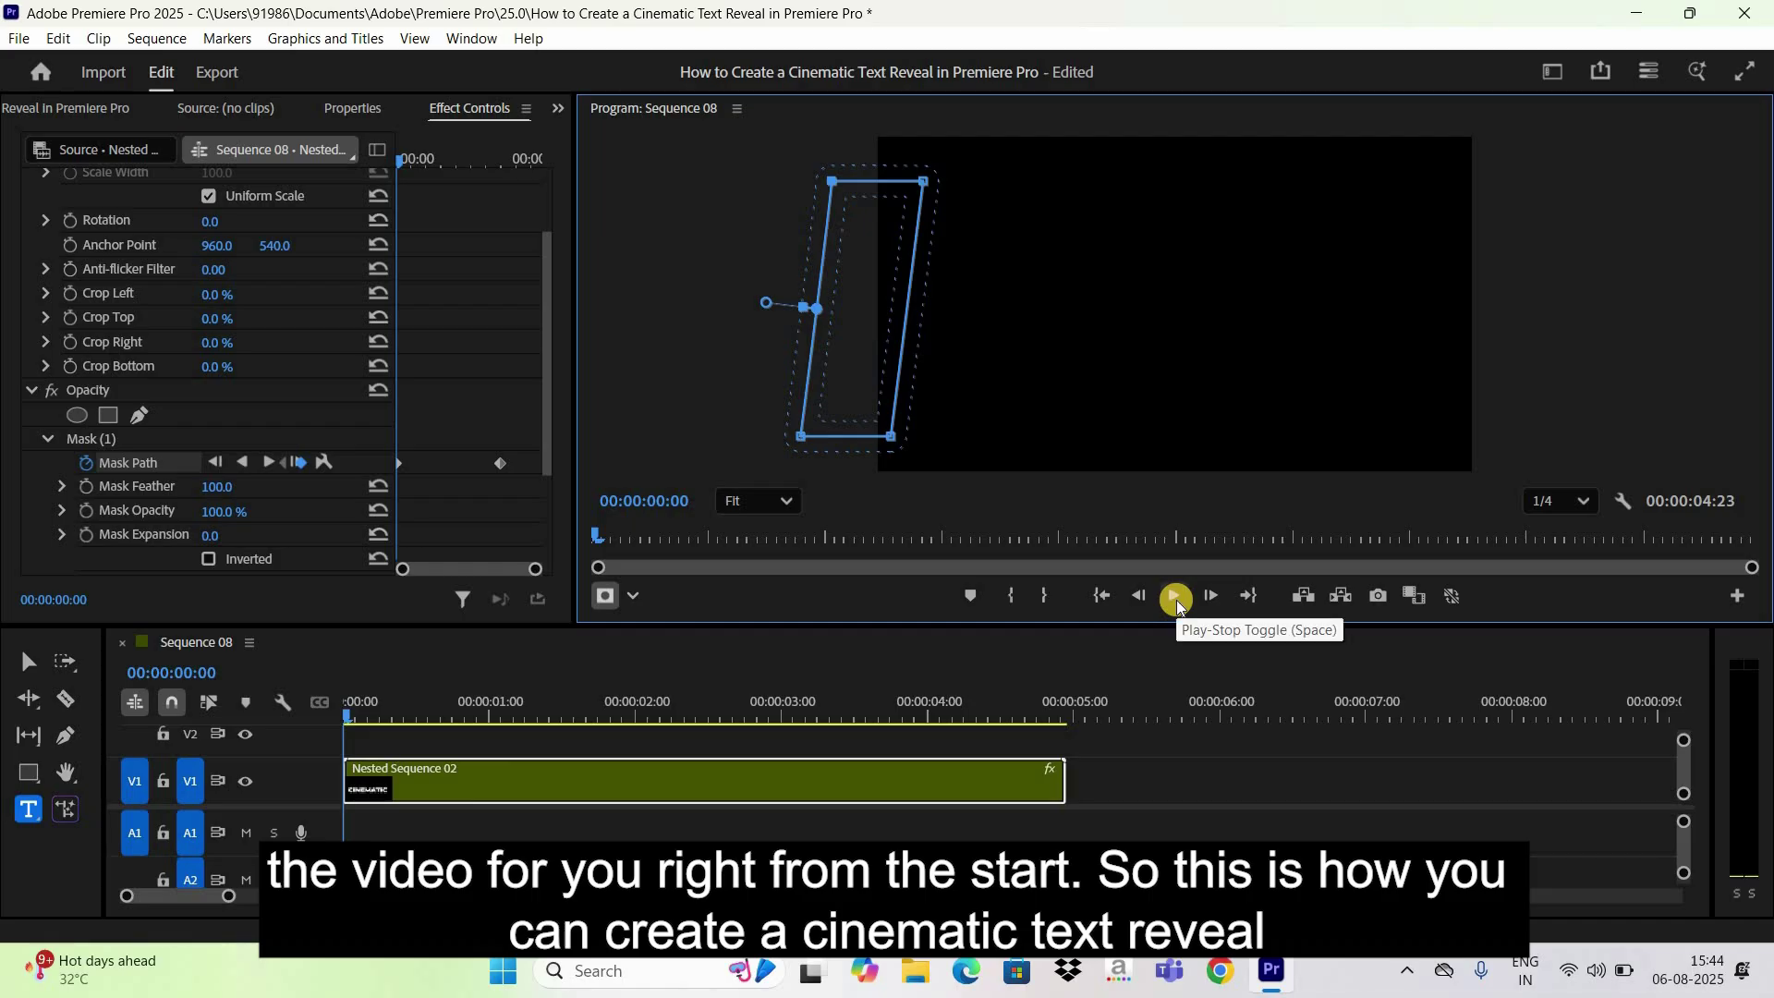
{"action": "left_click", "coordinate": [1177, 600]}
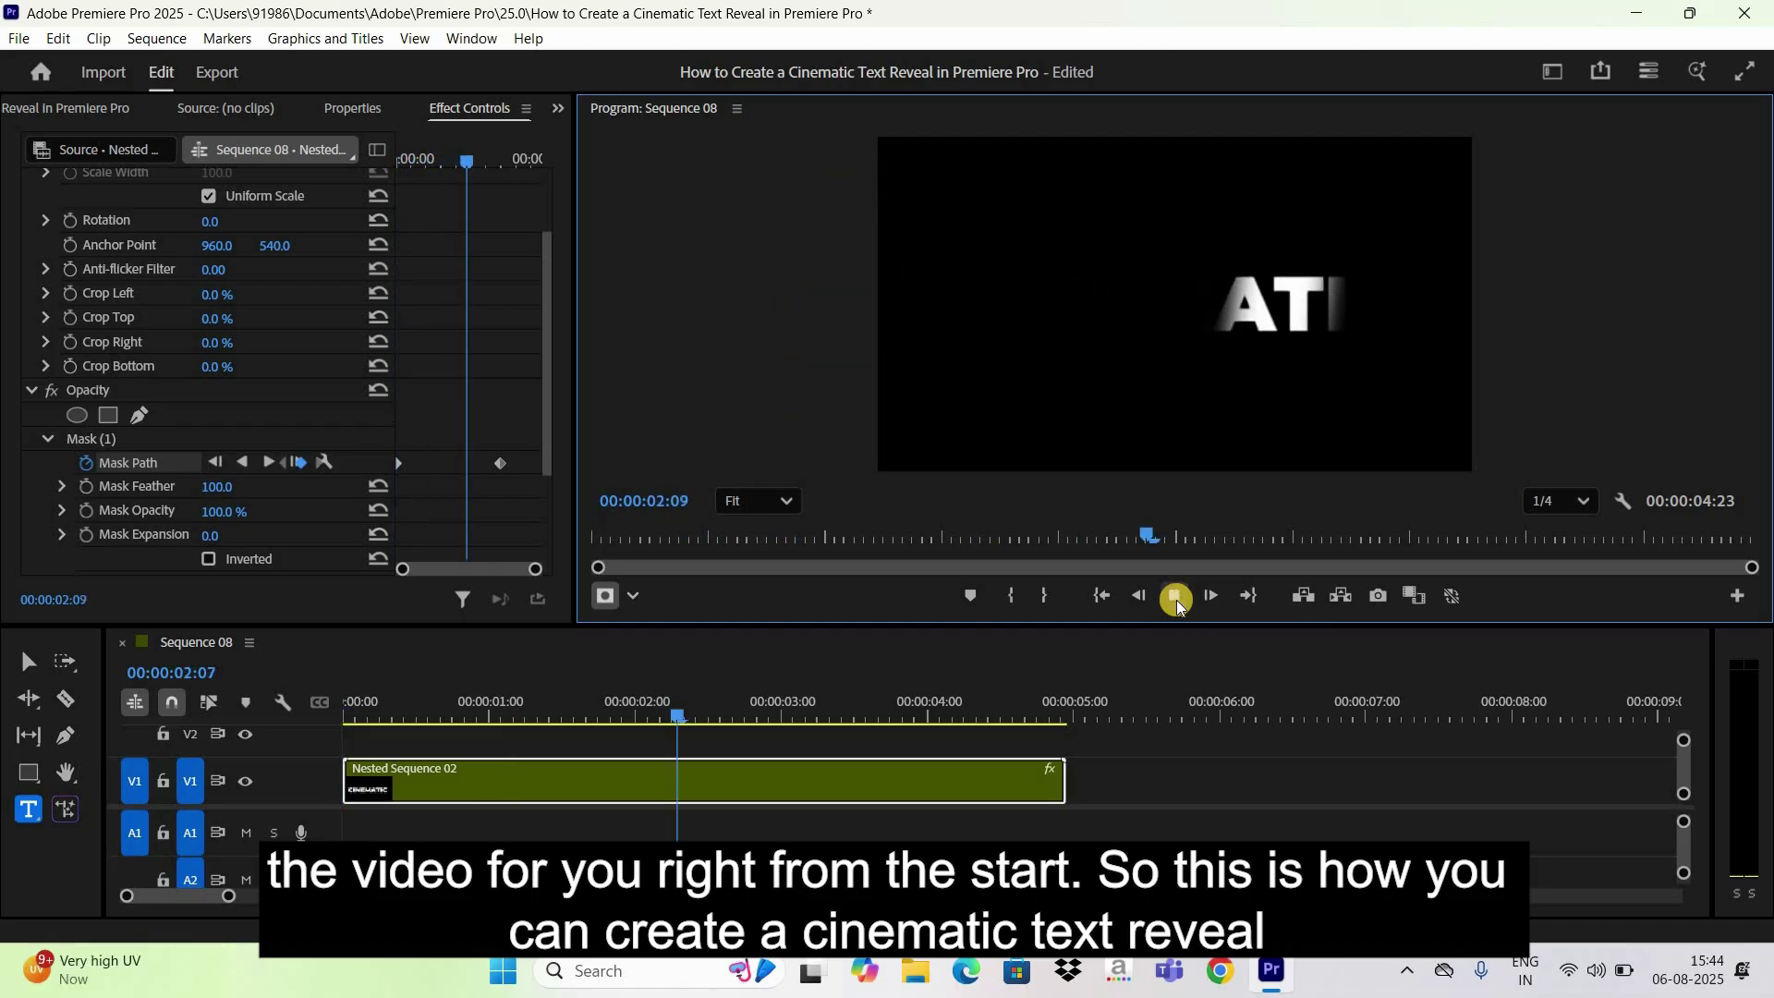
{"action": "left_click", "coordinate": [1177, 601]}
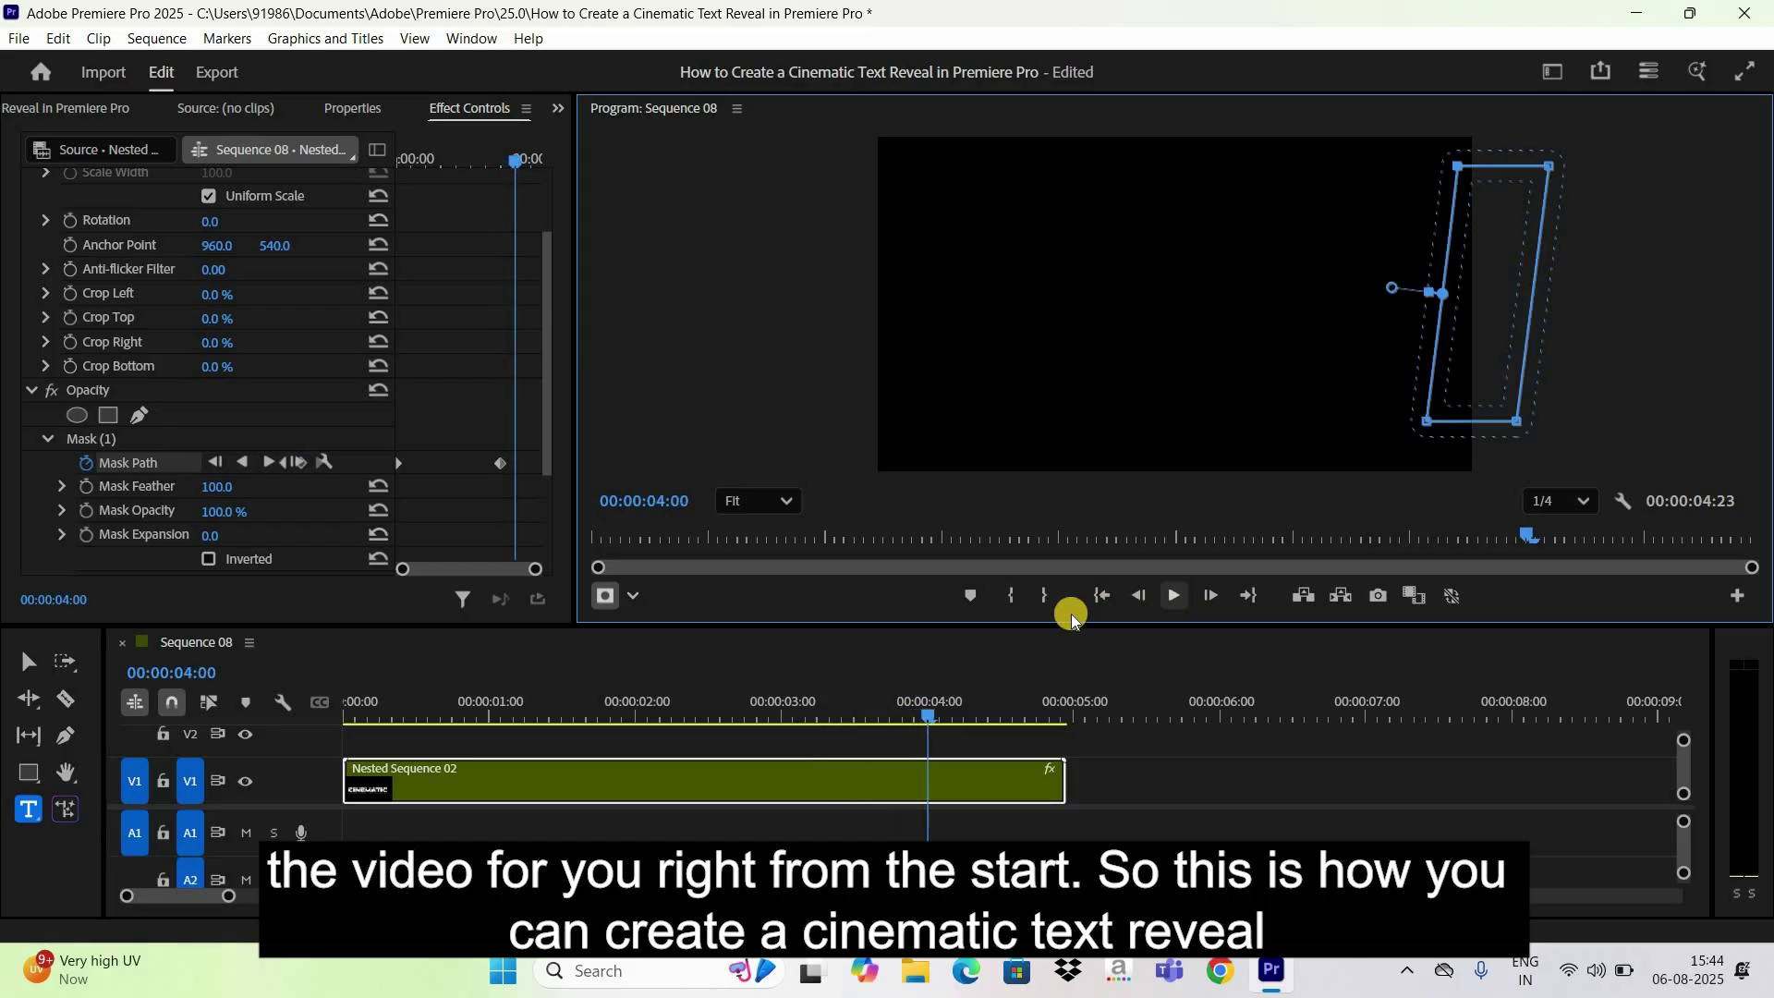
{"action": "key", "text": "Home"}
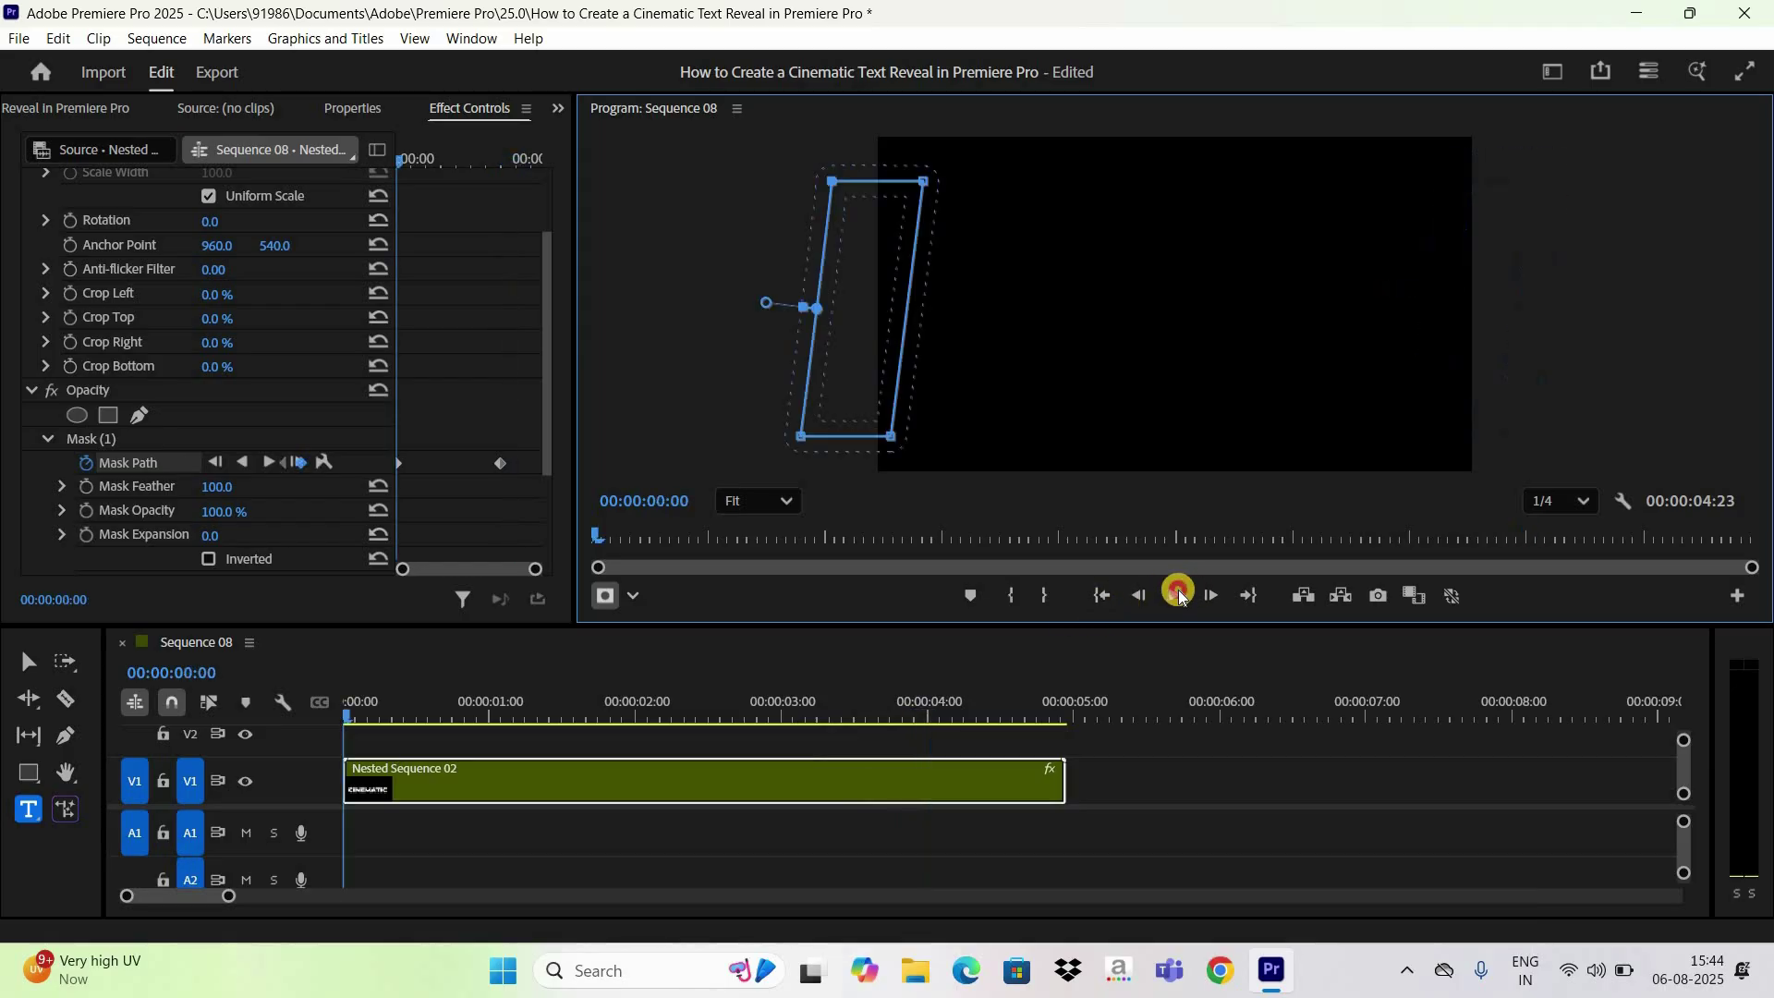
{"action": "left_click", "coordinate": [1179, 596]}
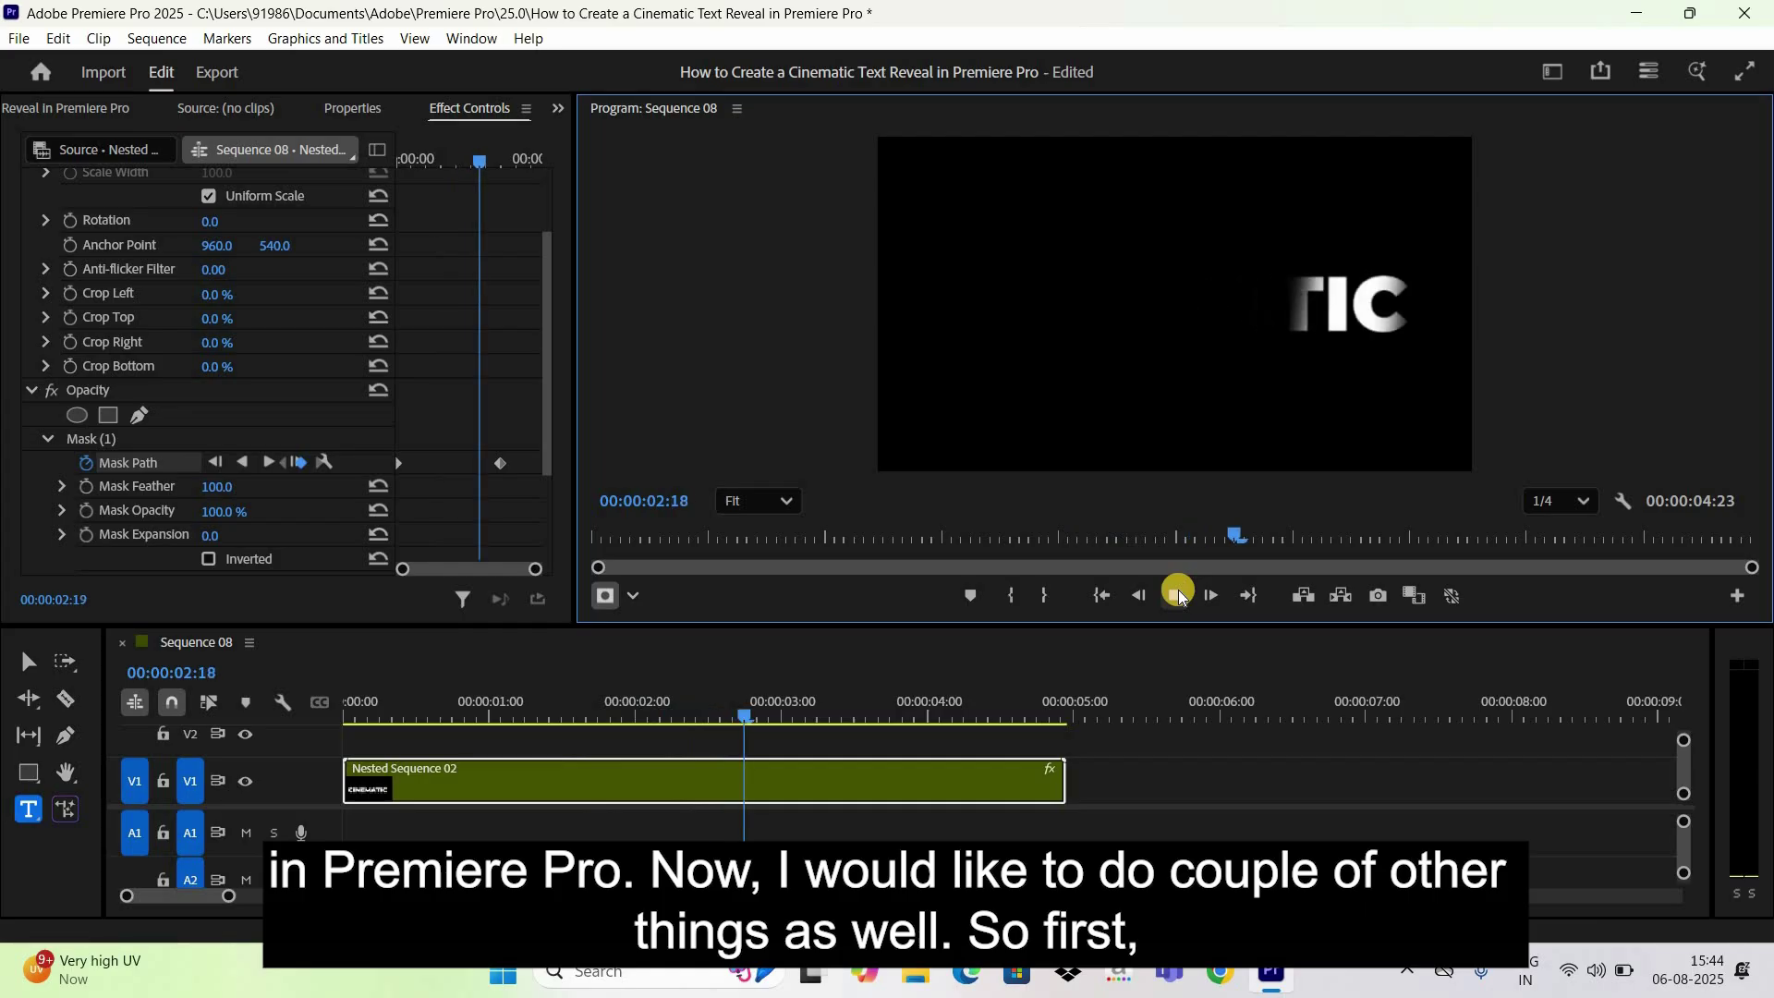
{"action": "left_click", "coordinate": [1177, 596]}
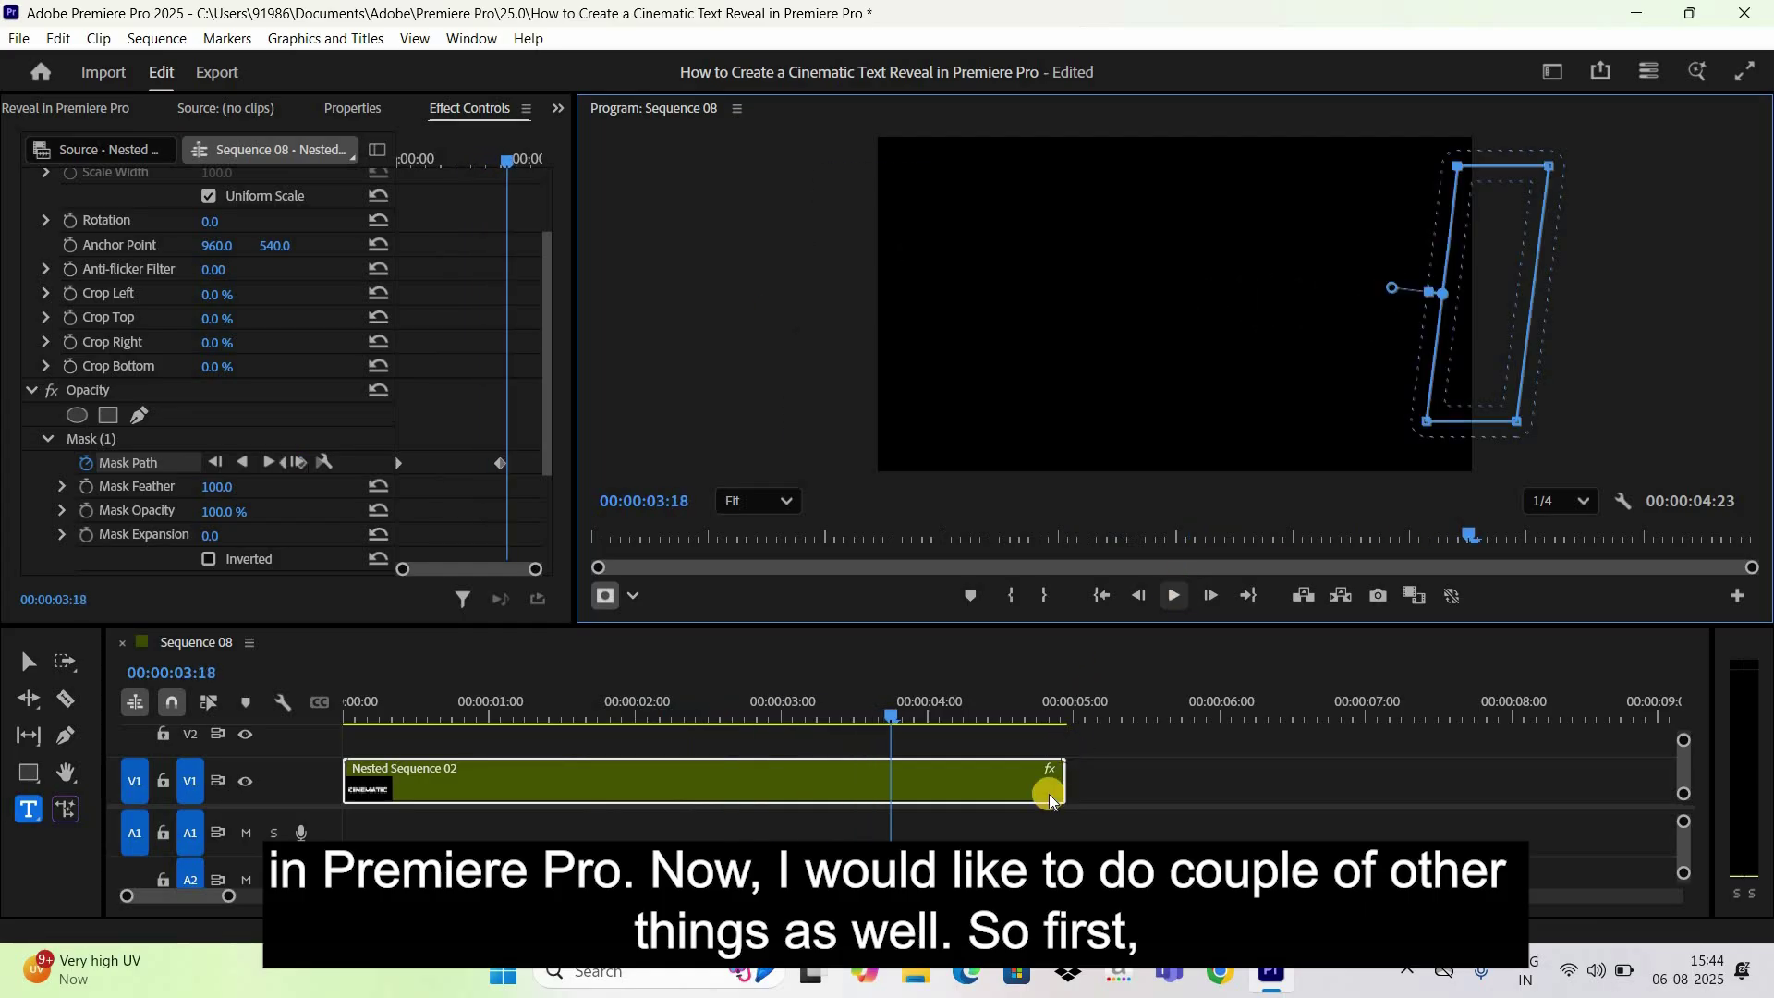
Step: Trim the nested clip to end at 3:18 and select the CINEMATIC text clip inside it
{"action": "left_click_drag", "start_coordinate": [1058, 781], "coordinate": [873, 800]}
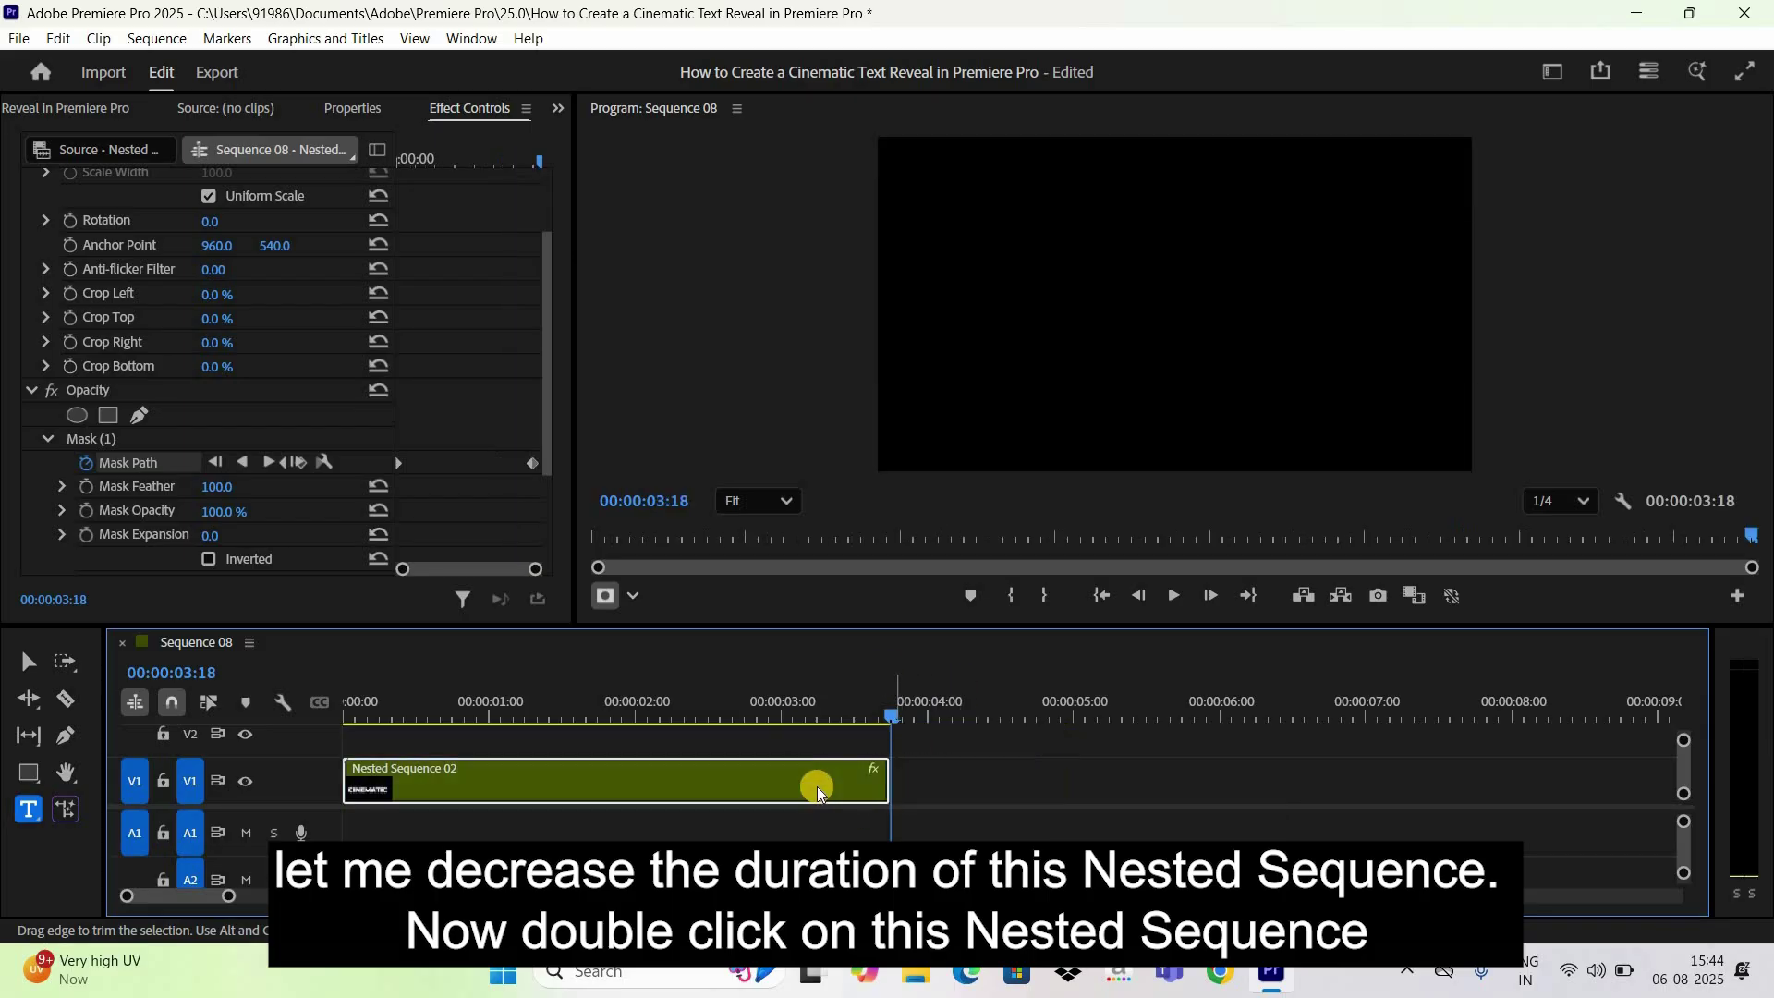
{"action": "left_click", "coordinate": [741, 779]}
{"action": "double_click", "coordinate": [741, 779]}
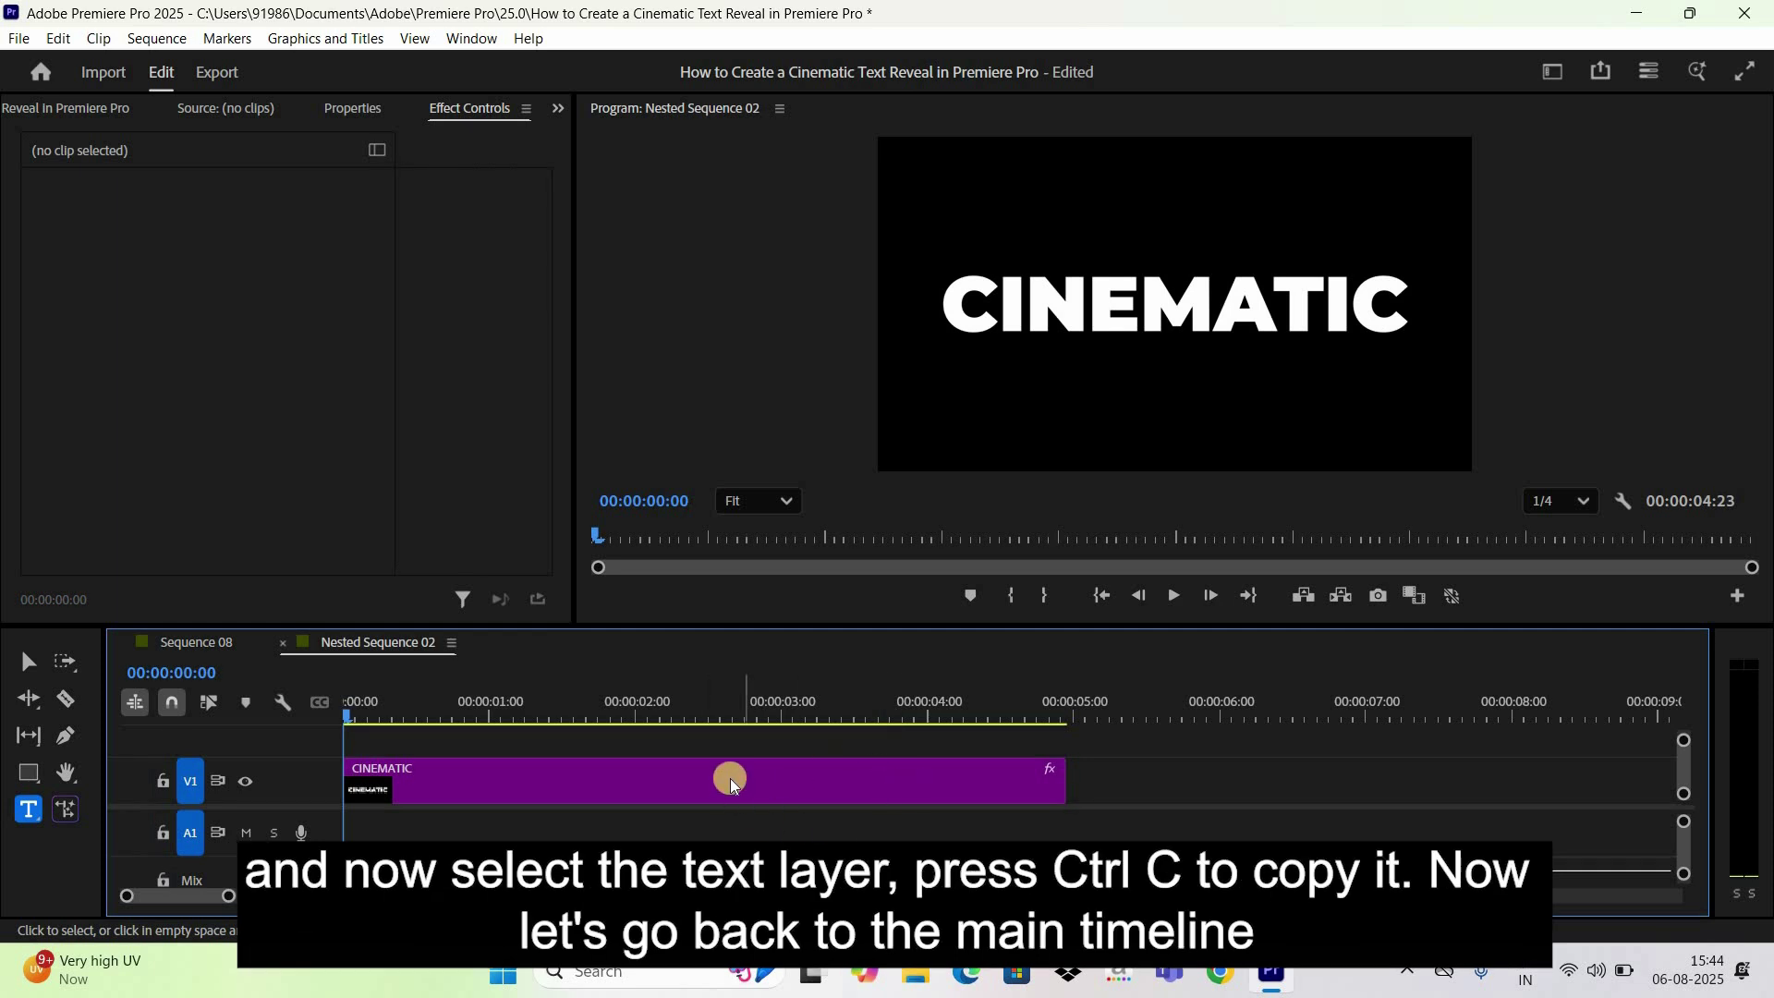
{"action": "left_click", "coordinate": [733, 786]}
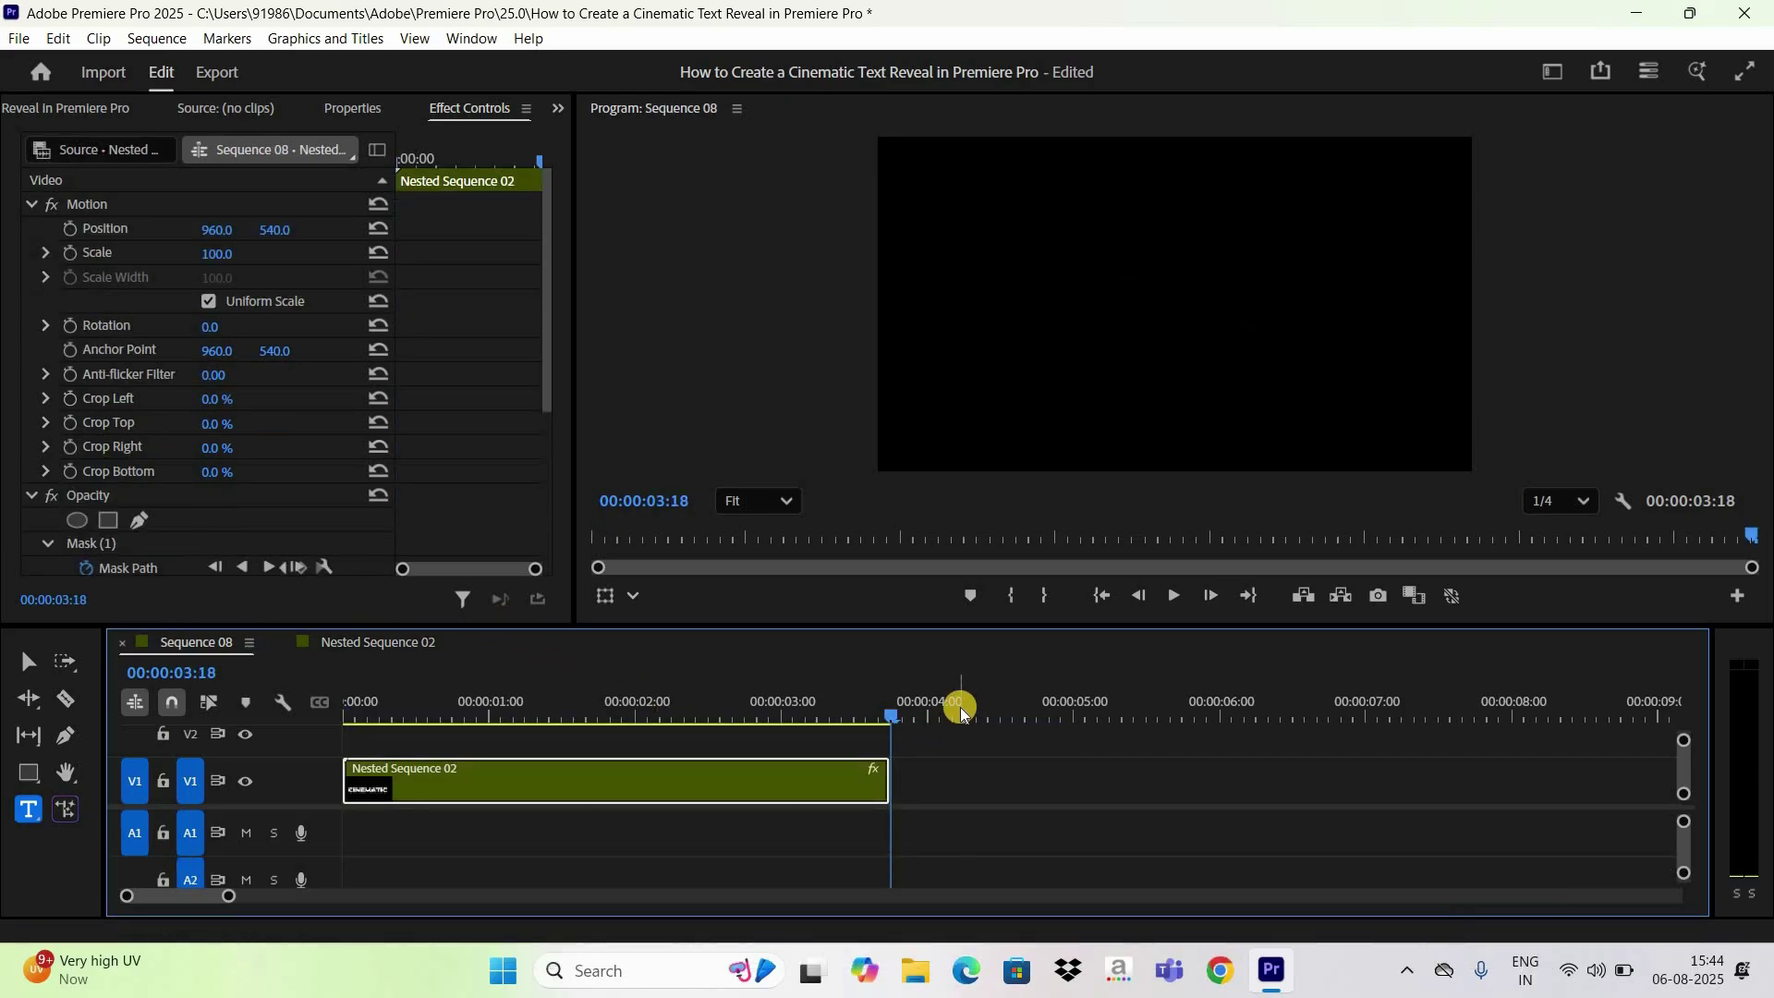
Step: Paste the CINEMATIC text clip into Sequence 08 directly after the nested clip
{"action": "left_click", "coordinate": [961, 706]}
{"action": "key", "text": "ctrl+v"}
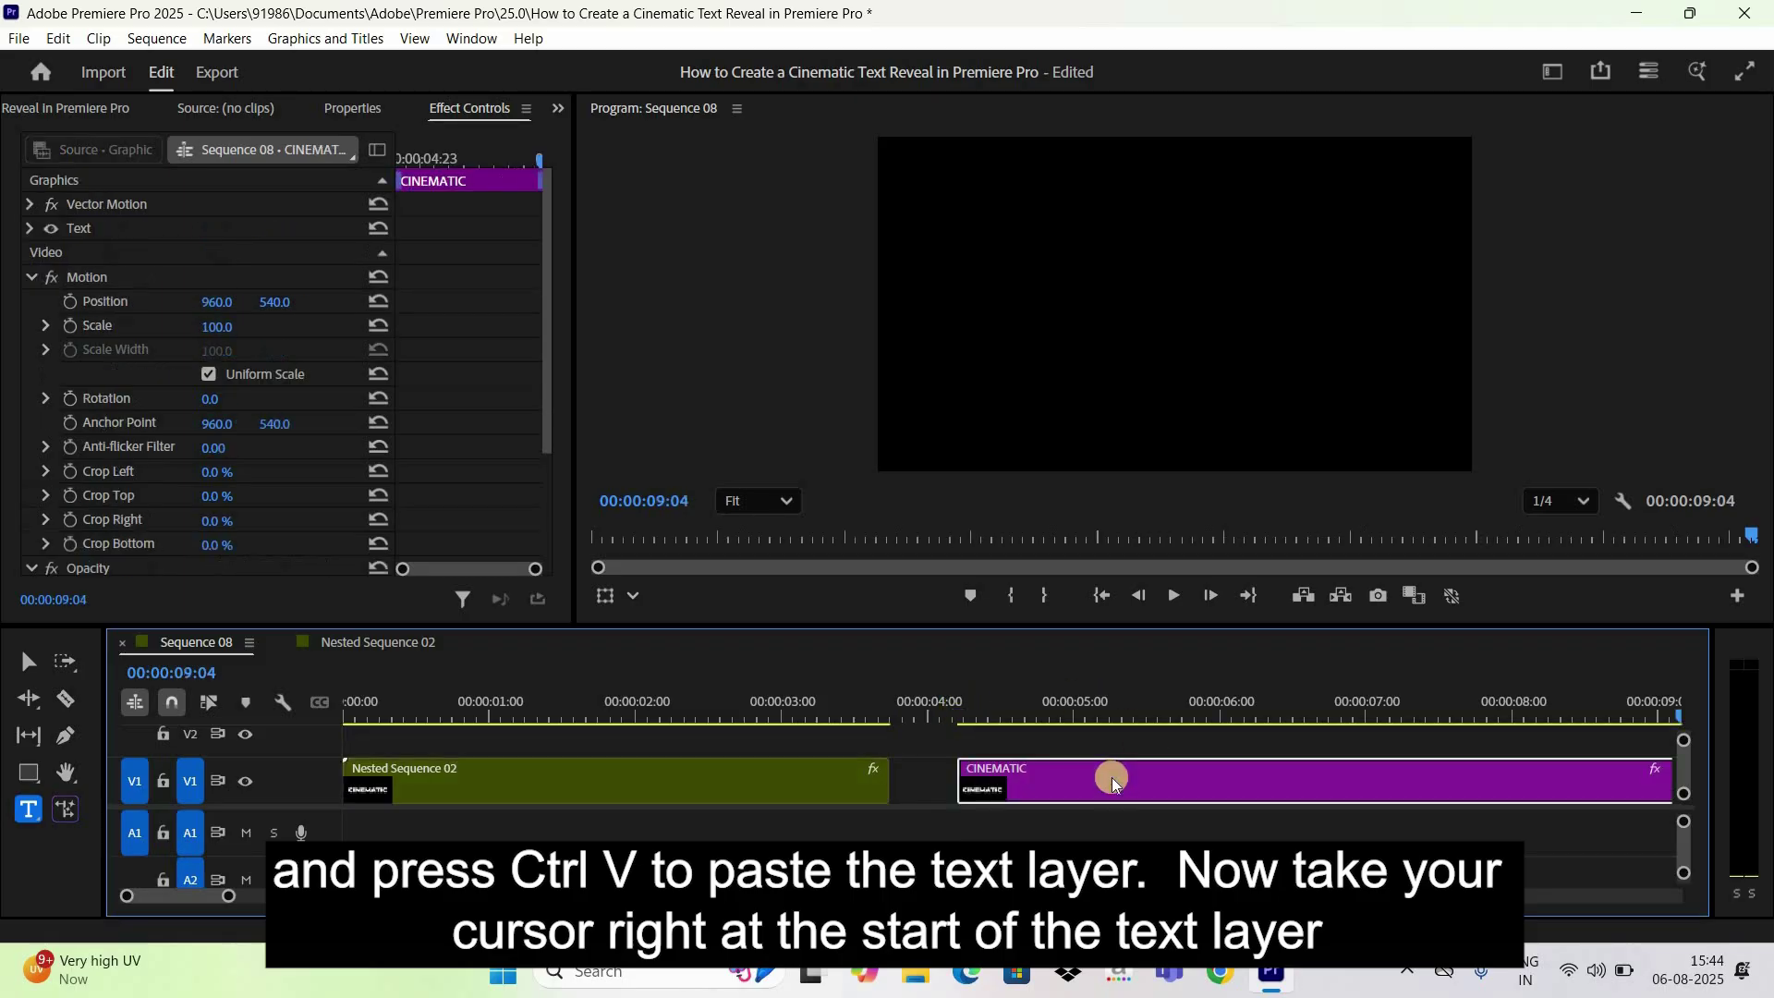
{"action": "left_click_drag", "start_coordinate": [1112, 774], "coordinate": [935, 787]}
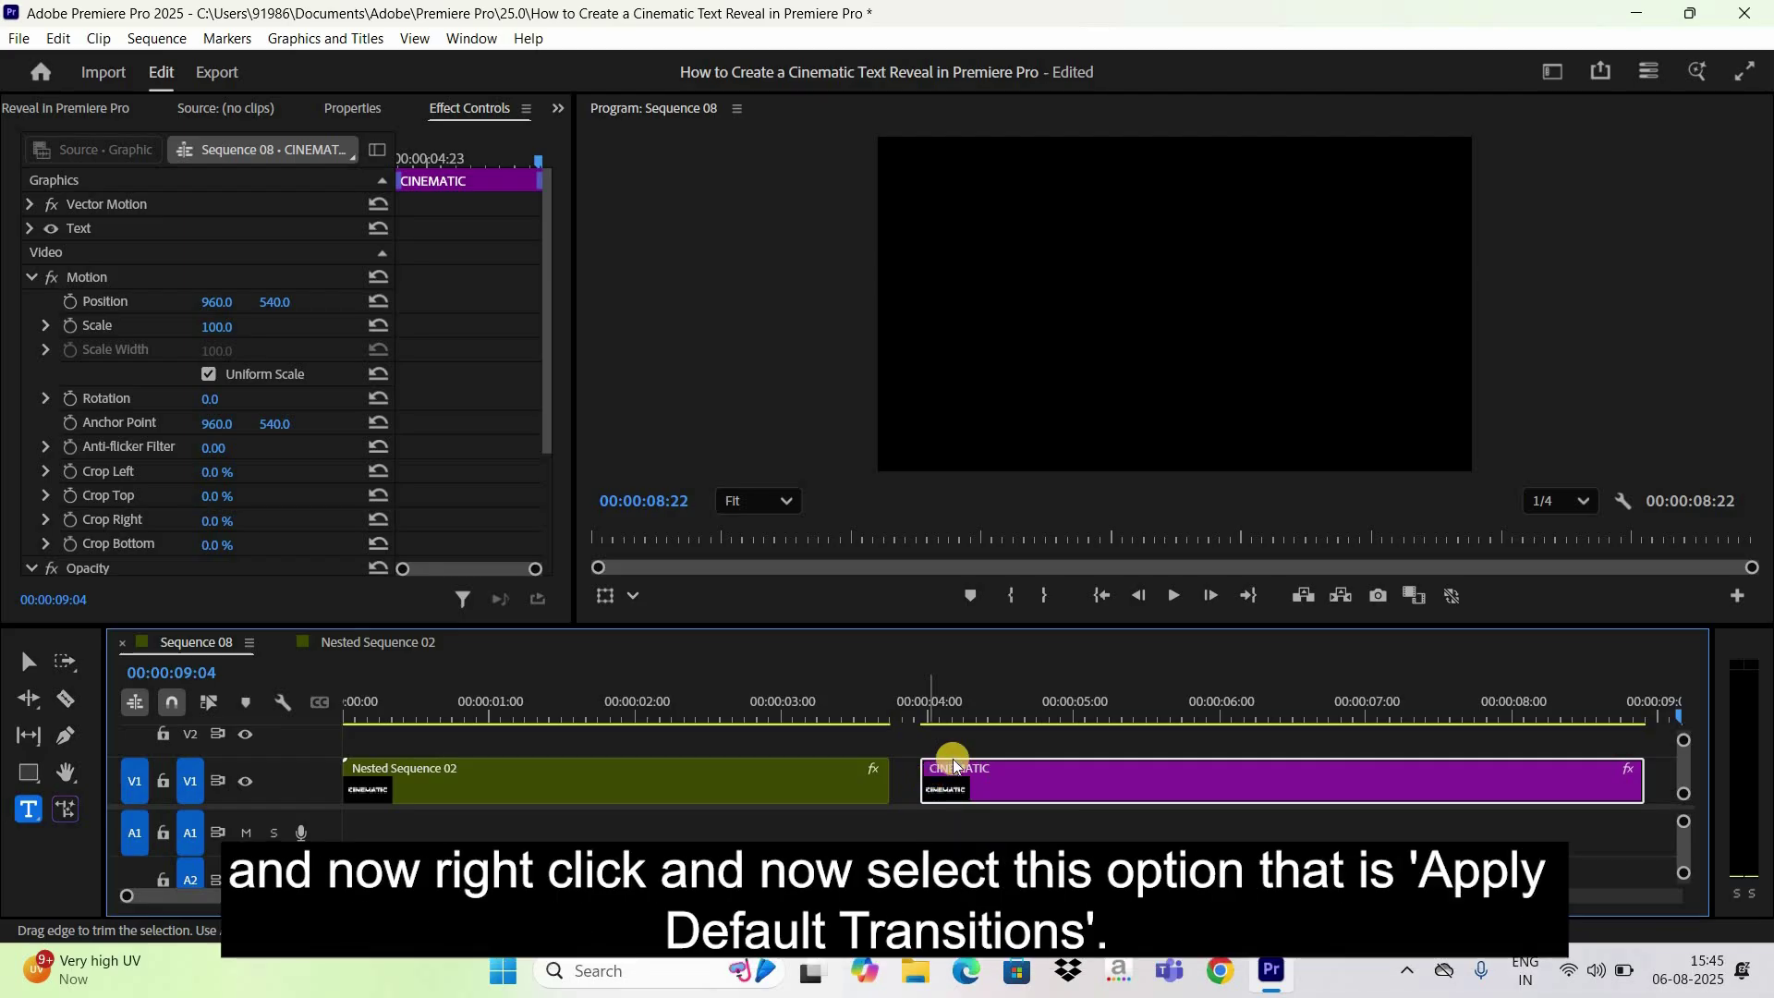
Step: Apply the default Cross Dissolve at the start of the pasted CINEMATIC clip
{"action": "right_click", "coordinate": [927, 784]}
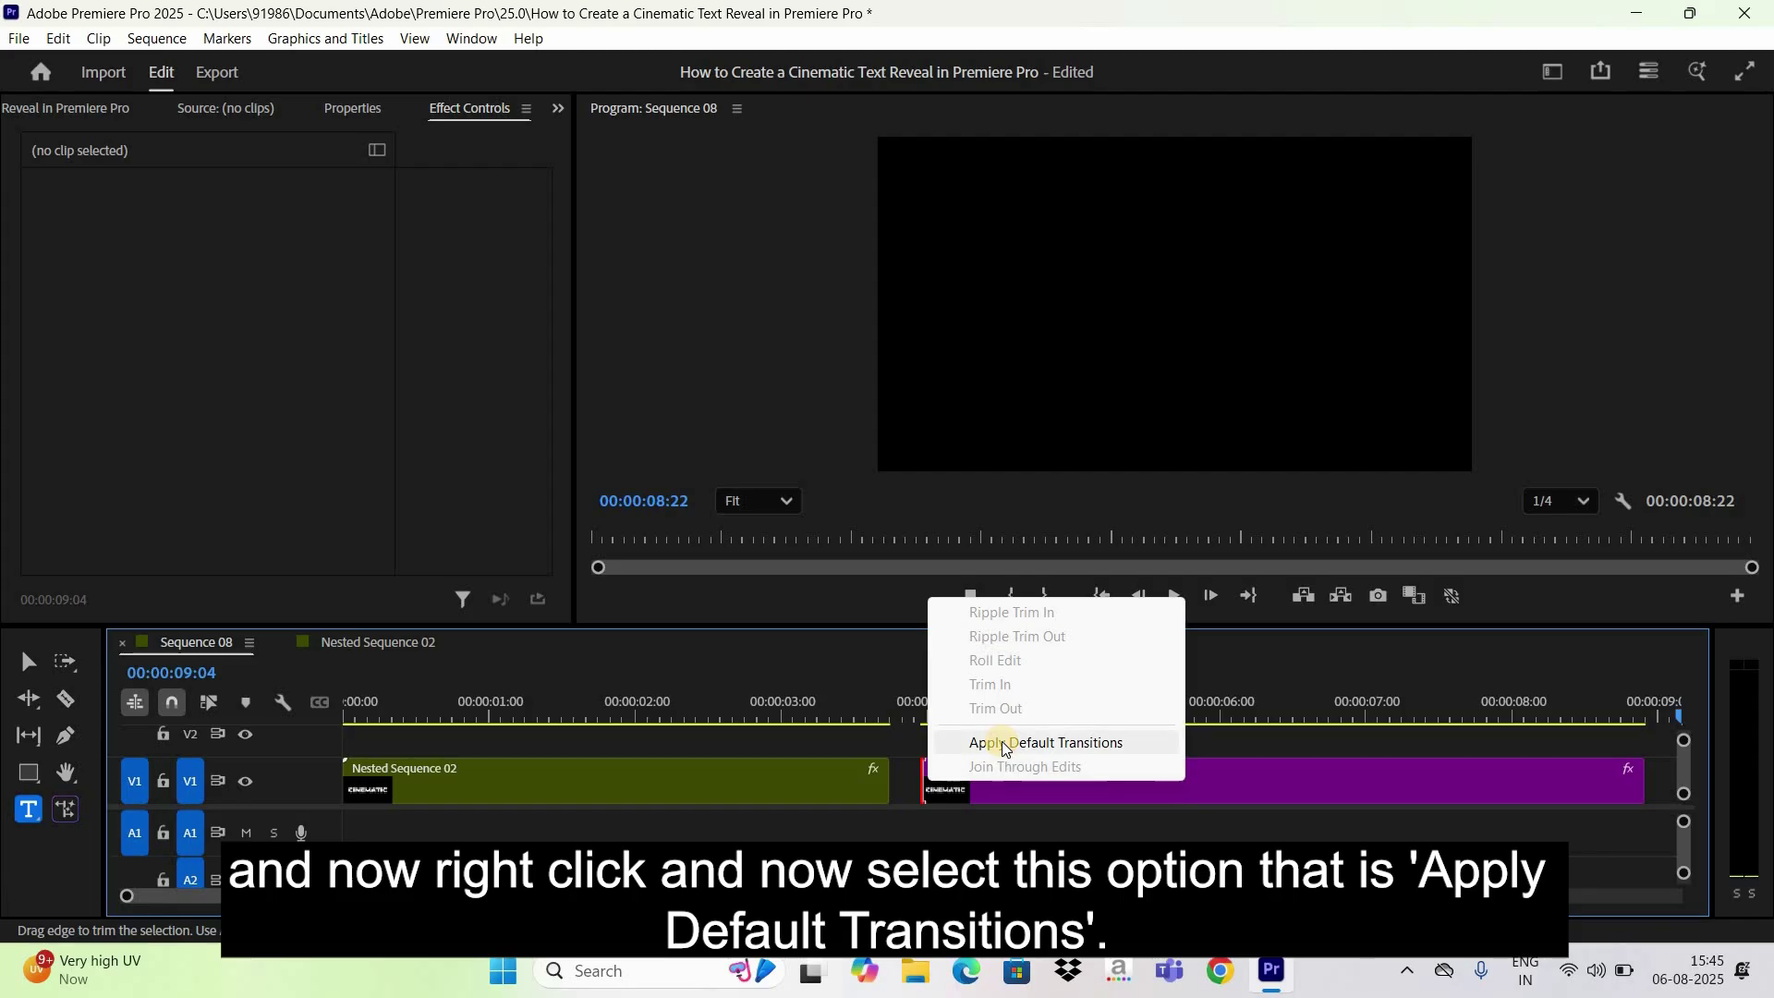
{"action": "left_click", "coordinate": [1006, 745]}
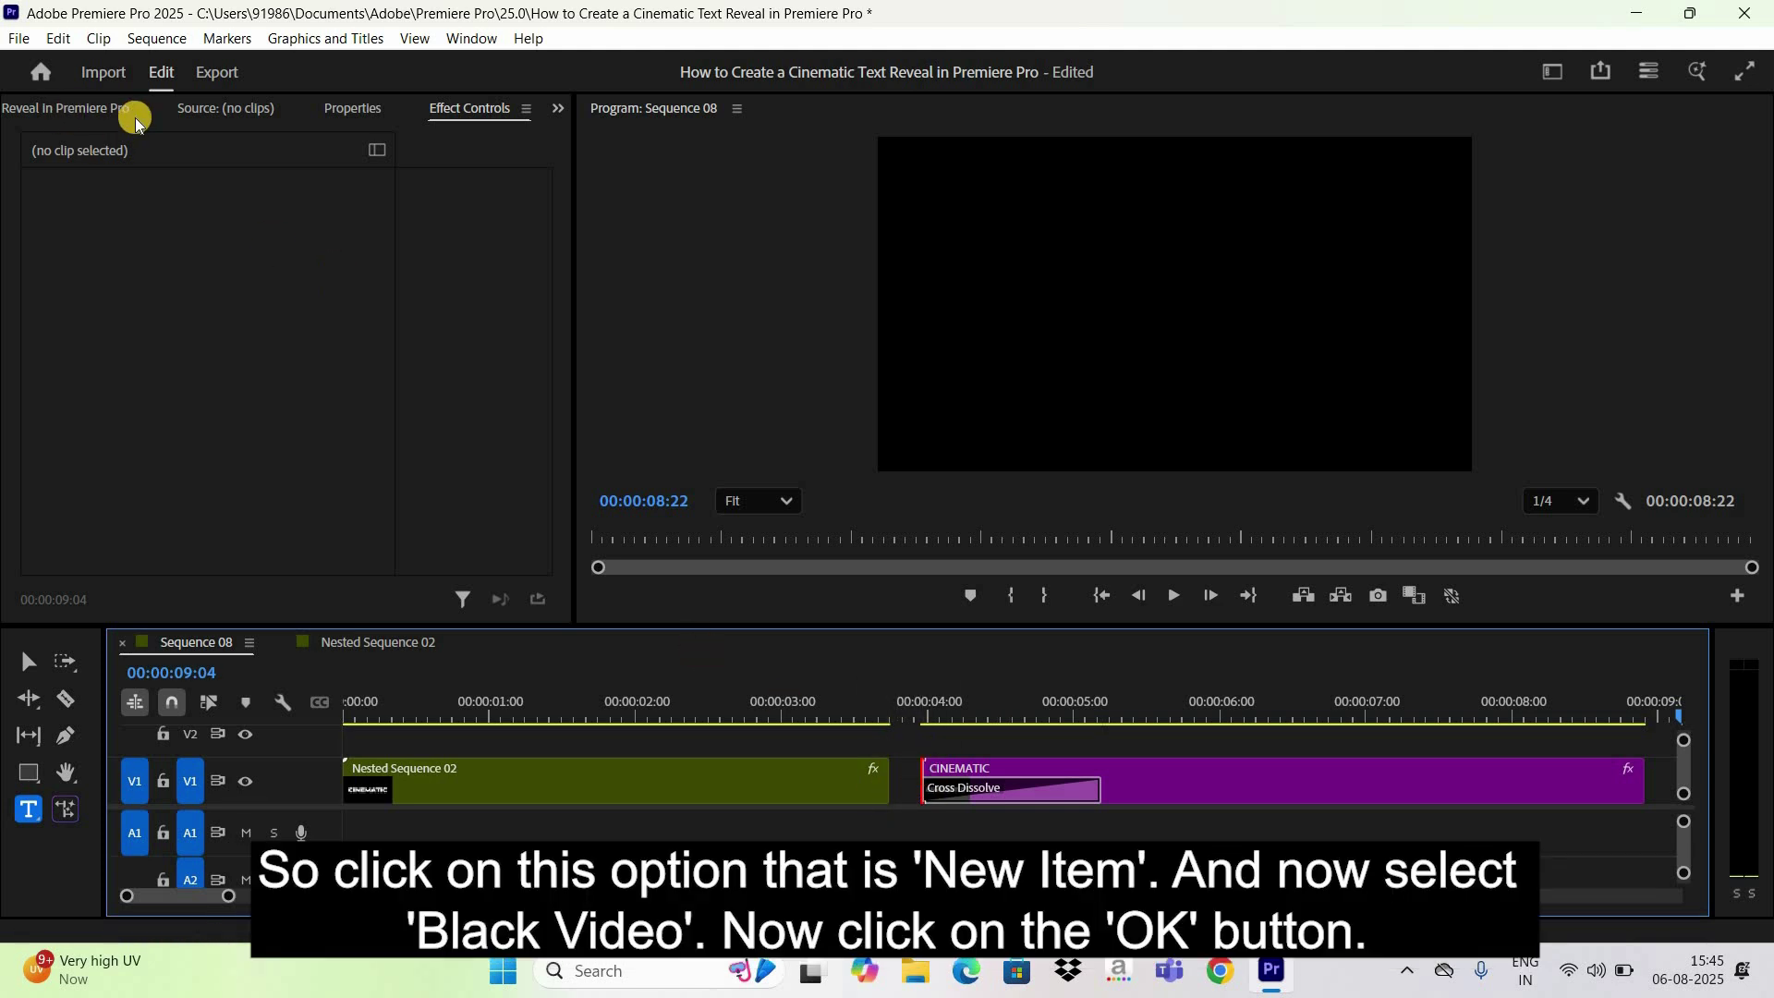
Step: Create a new Black Video item in the Project panel with default settings
{"action": "key", "text": "shift+1"}
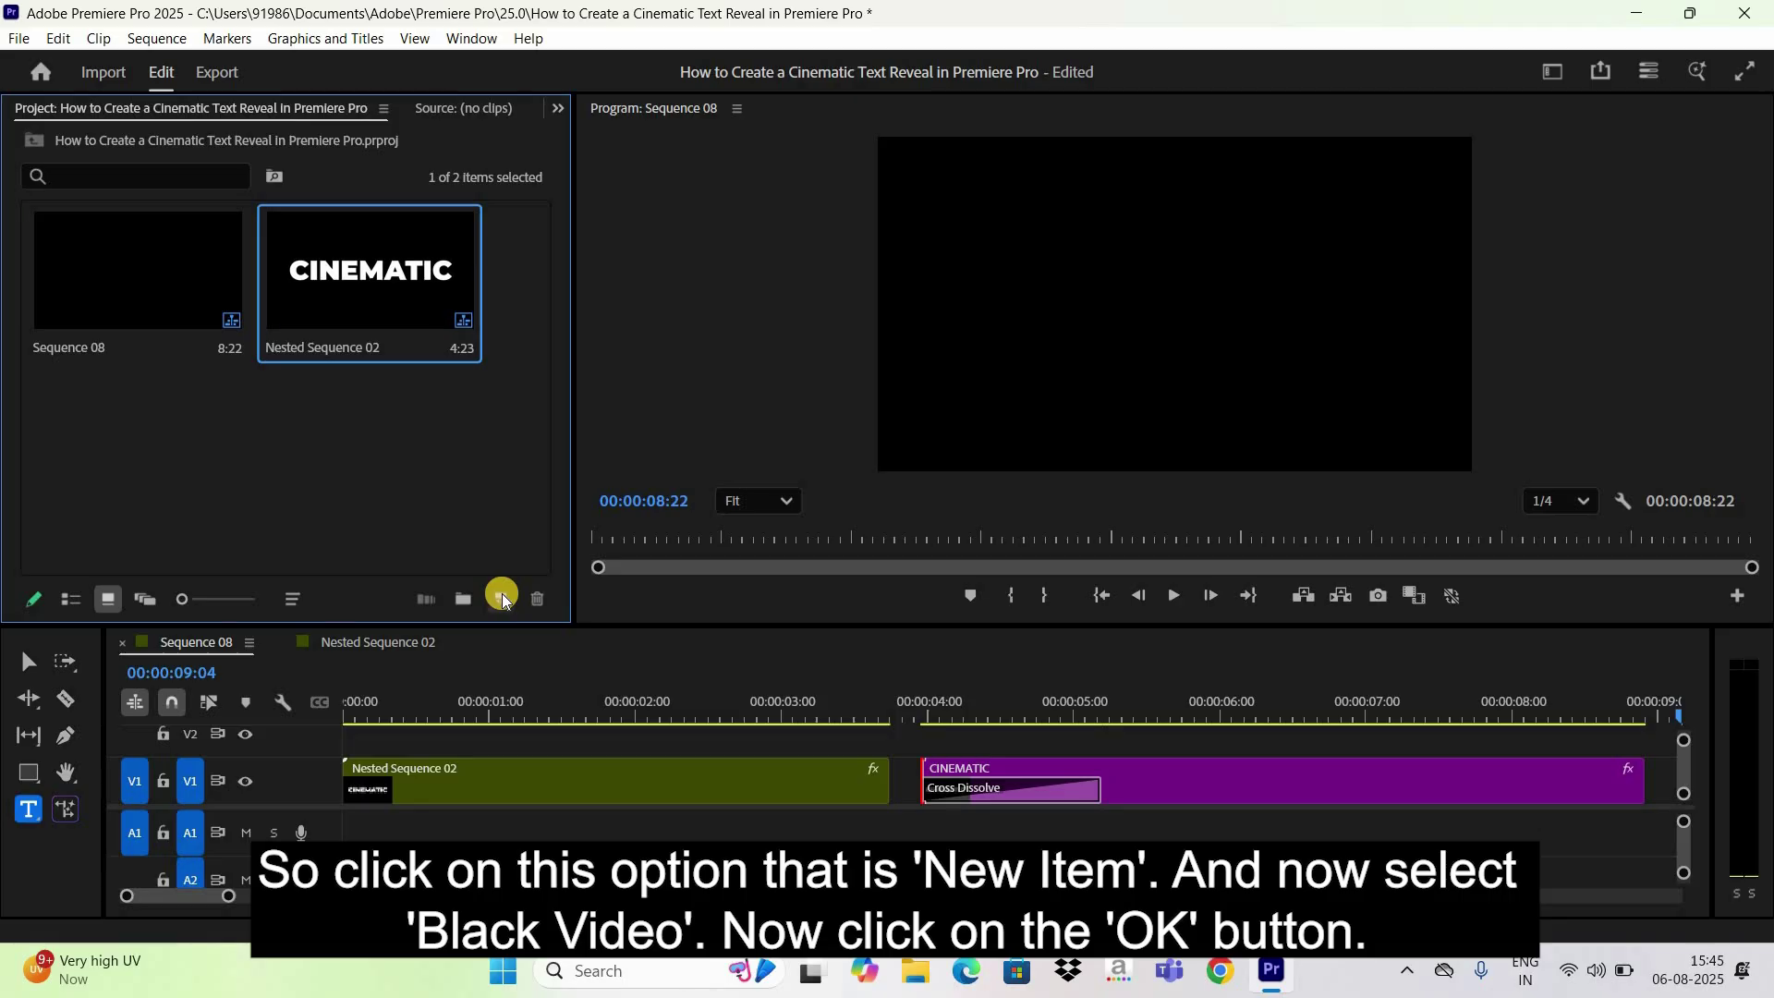
{"action": "left_click", "coordinate": [502, 597]}
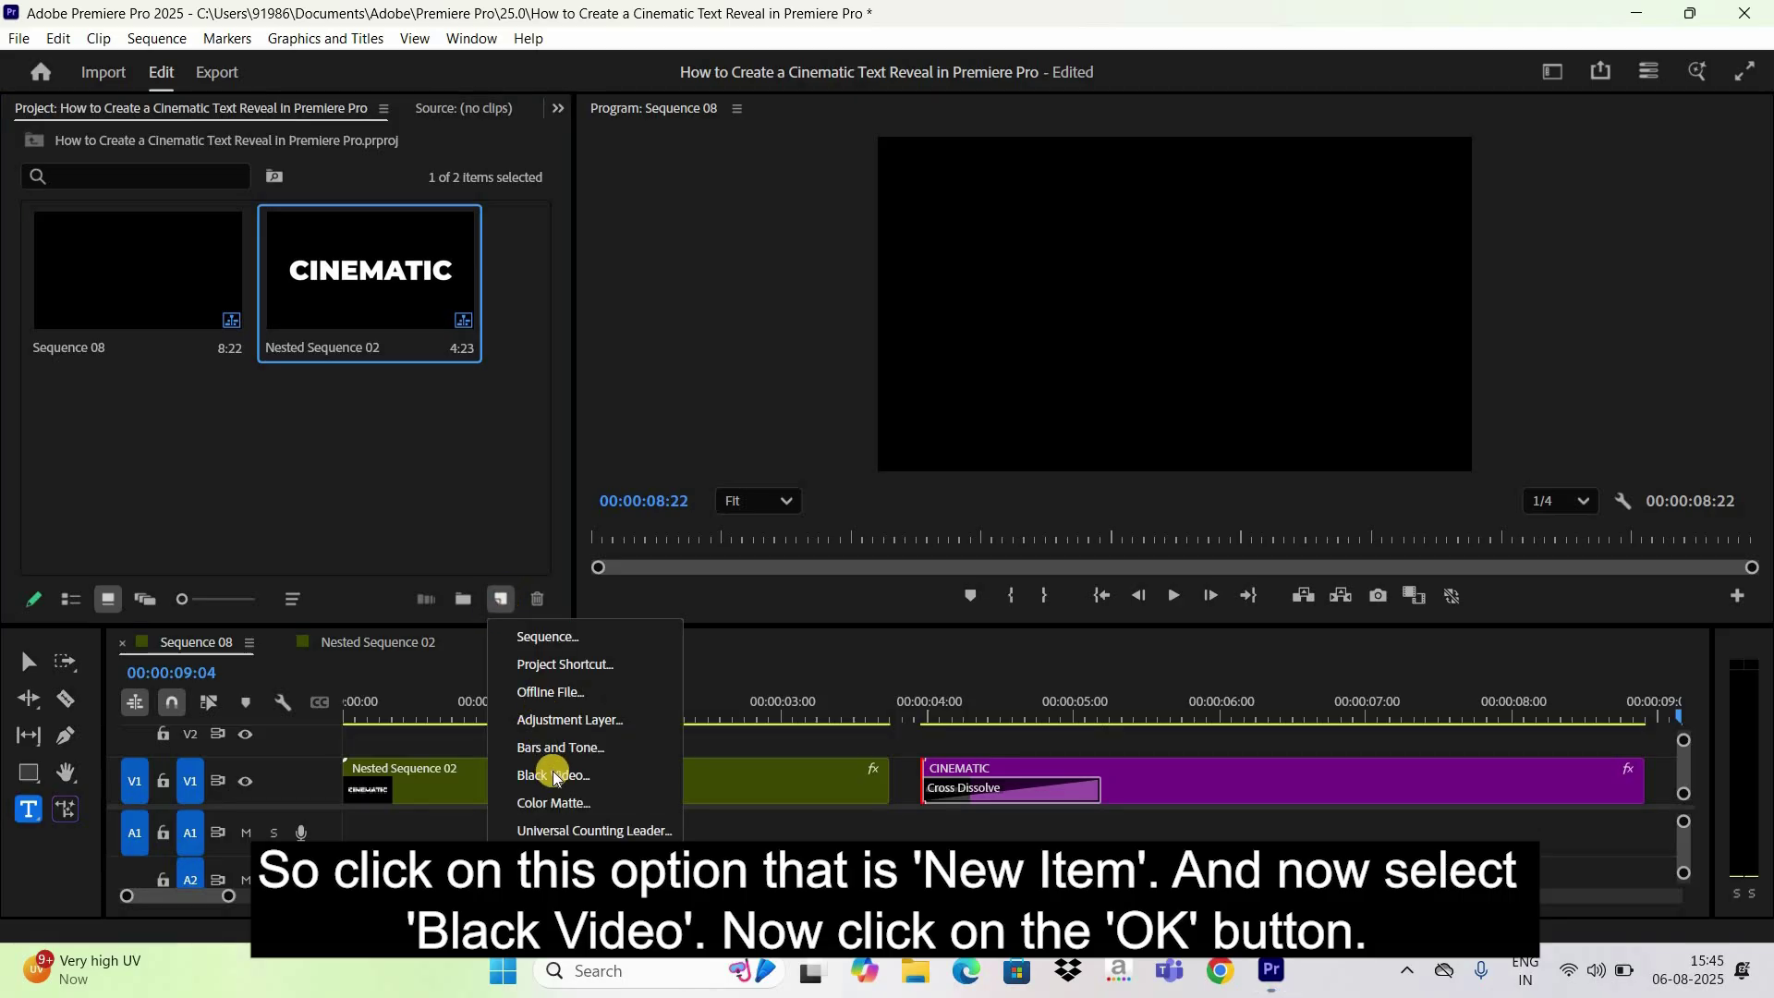
{"action": "left_click", "coordinate": [554, 776]}
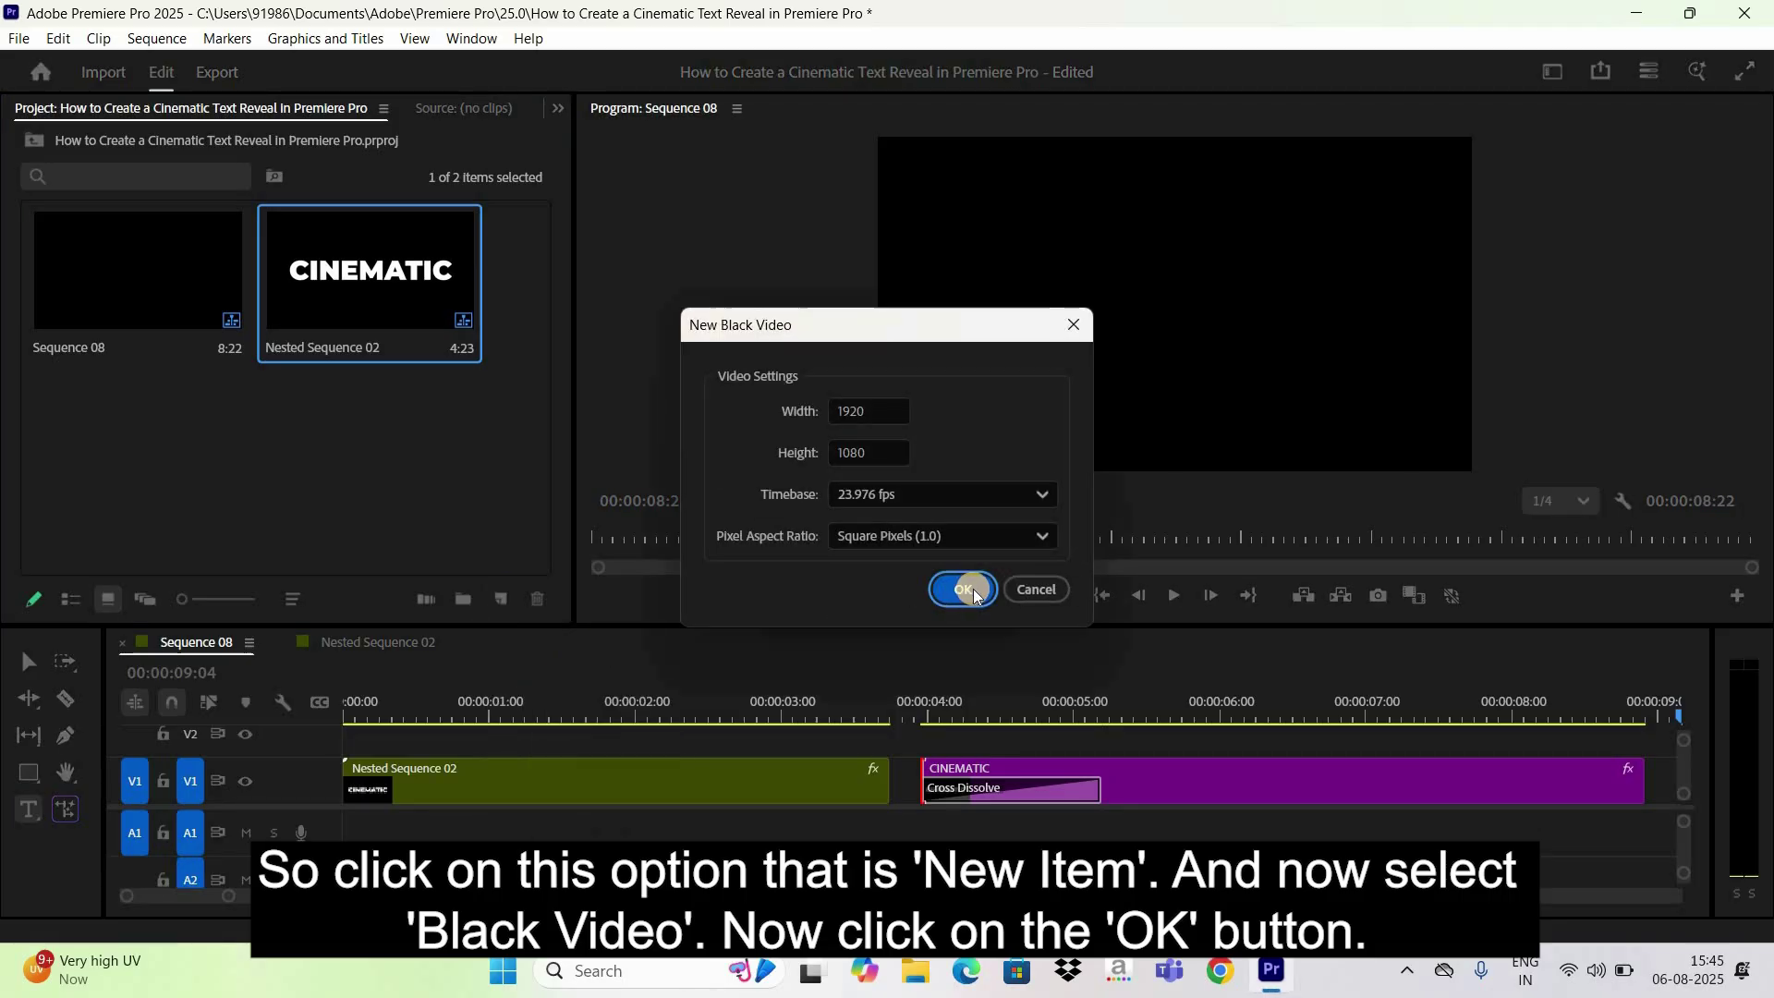
{"action": "left_click", "coordinate": [975, 596]}
Step: Place the Black Video on V1 near 4:00 and trim it to fill the gap
{"action": "left_click_drag", "start_coordinate": [447, 246], "coordinate": [763, 541]}
{"action": "left_click_drag", "start_coordinate": [848, 672], "coordinate": [902, 736]}
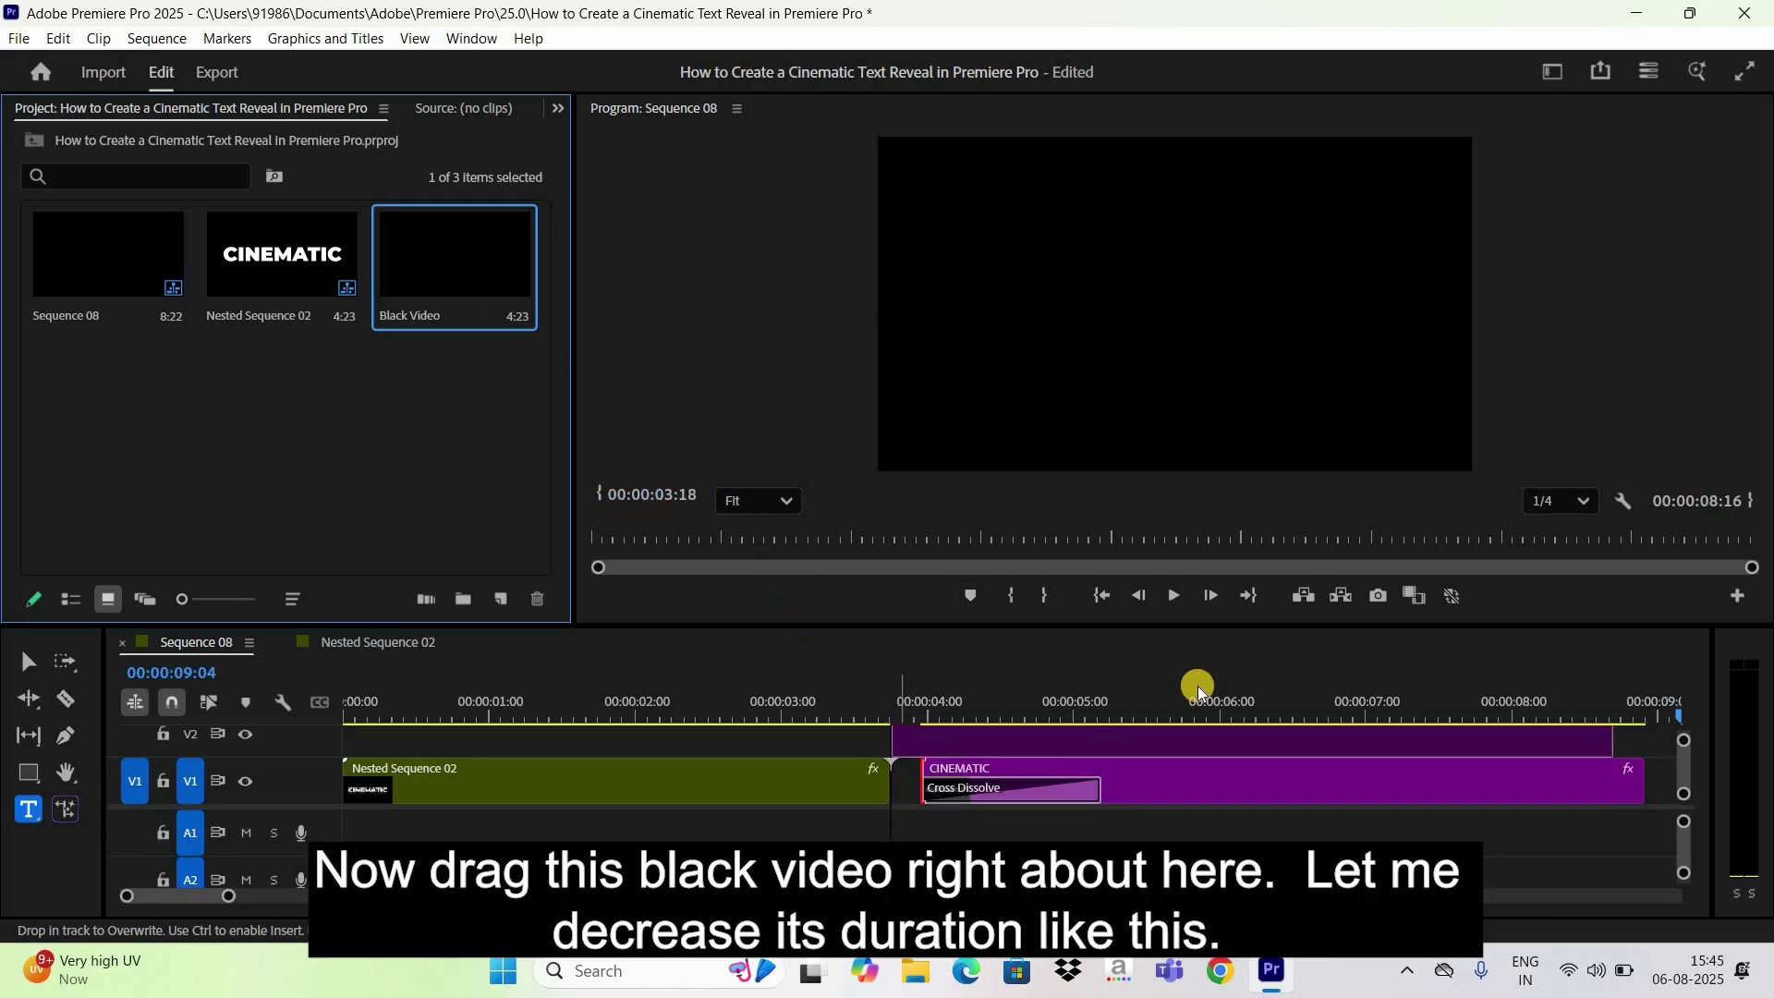
{"action": "left_click_drag", "start_coordinate": [1607, 743], "coordinate": [909, 763]}
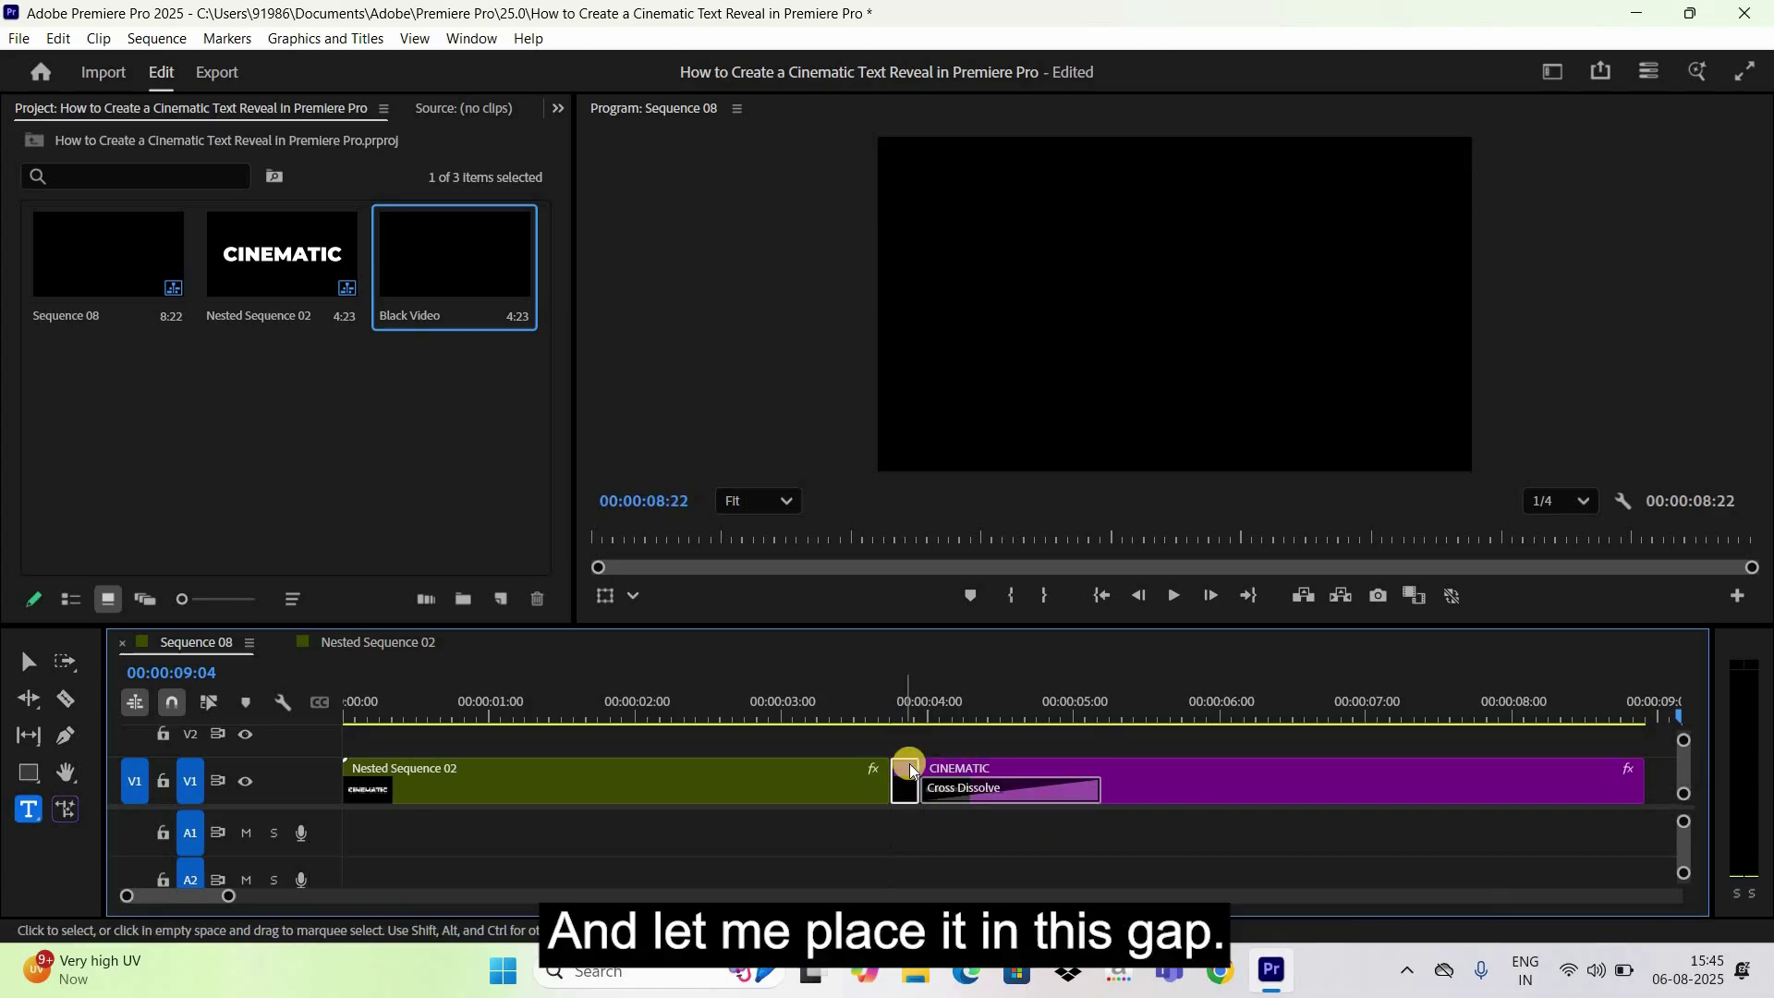
{"action": "left_click", "coordinate": [879, 832]}
{"action": "key", "text": "minus"}
{"action": "key", "text": "minus"}
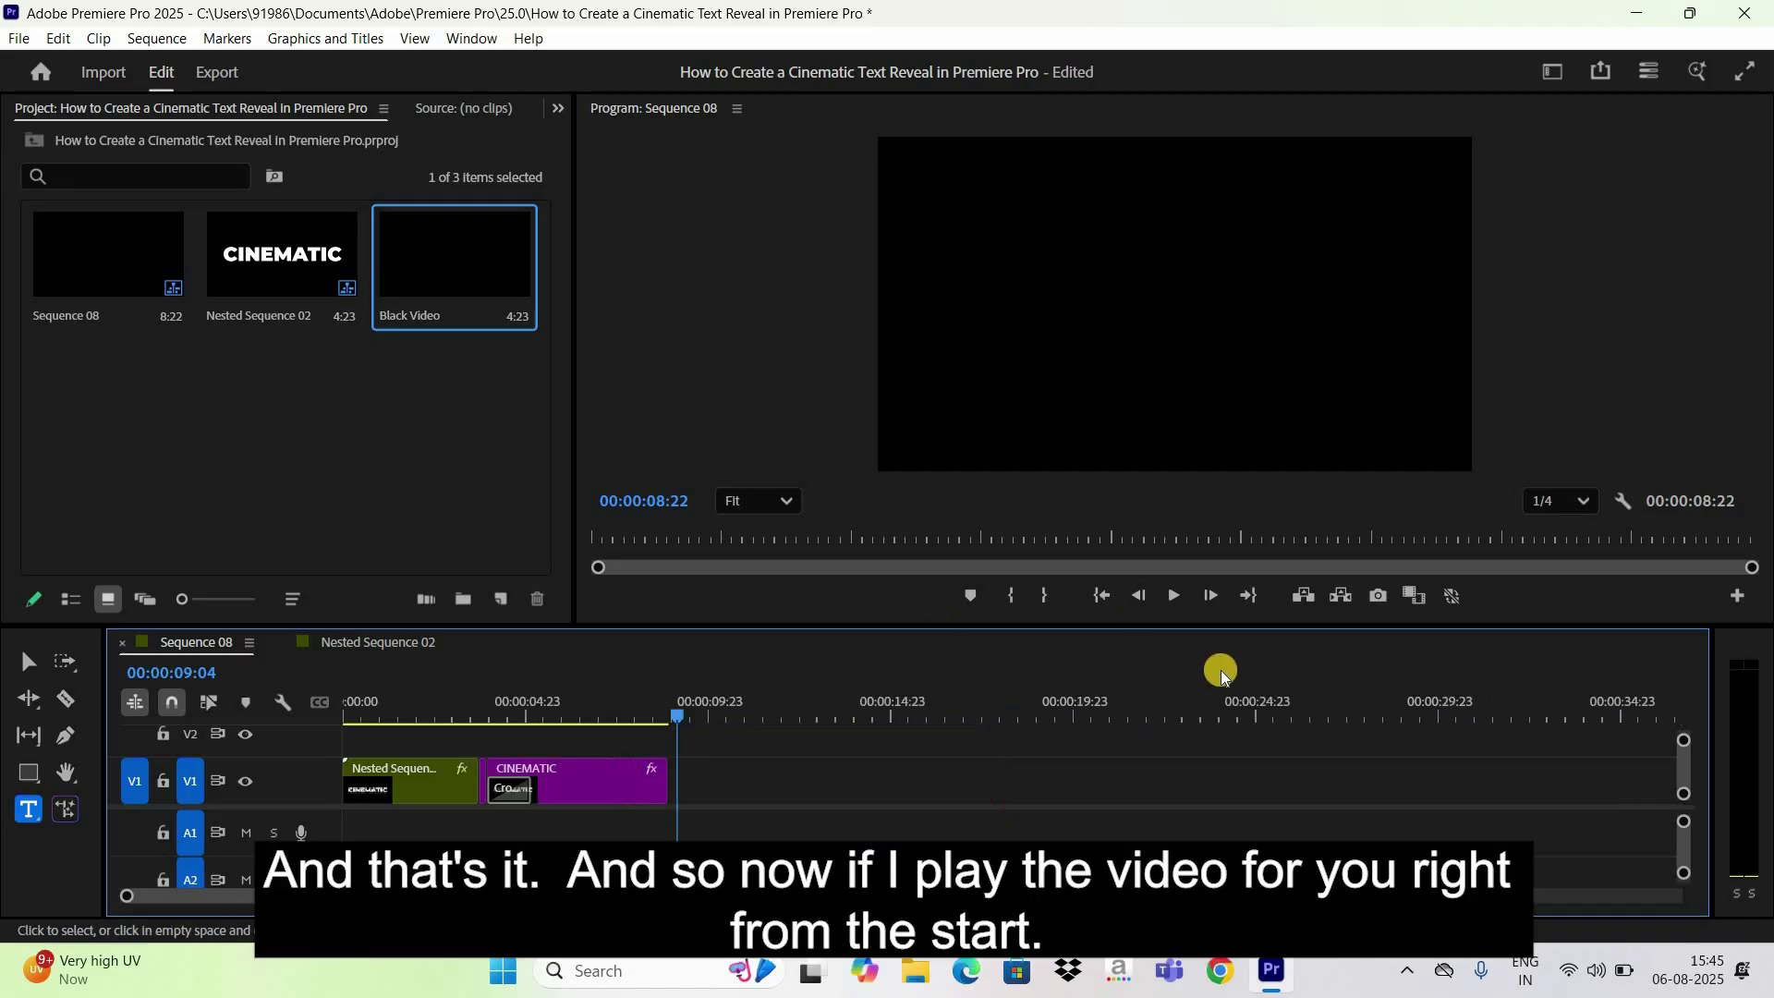
{"action": "left_click", "coordinate": [1101, 601]}
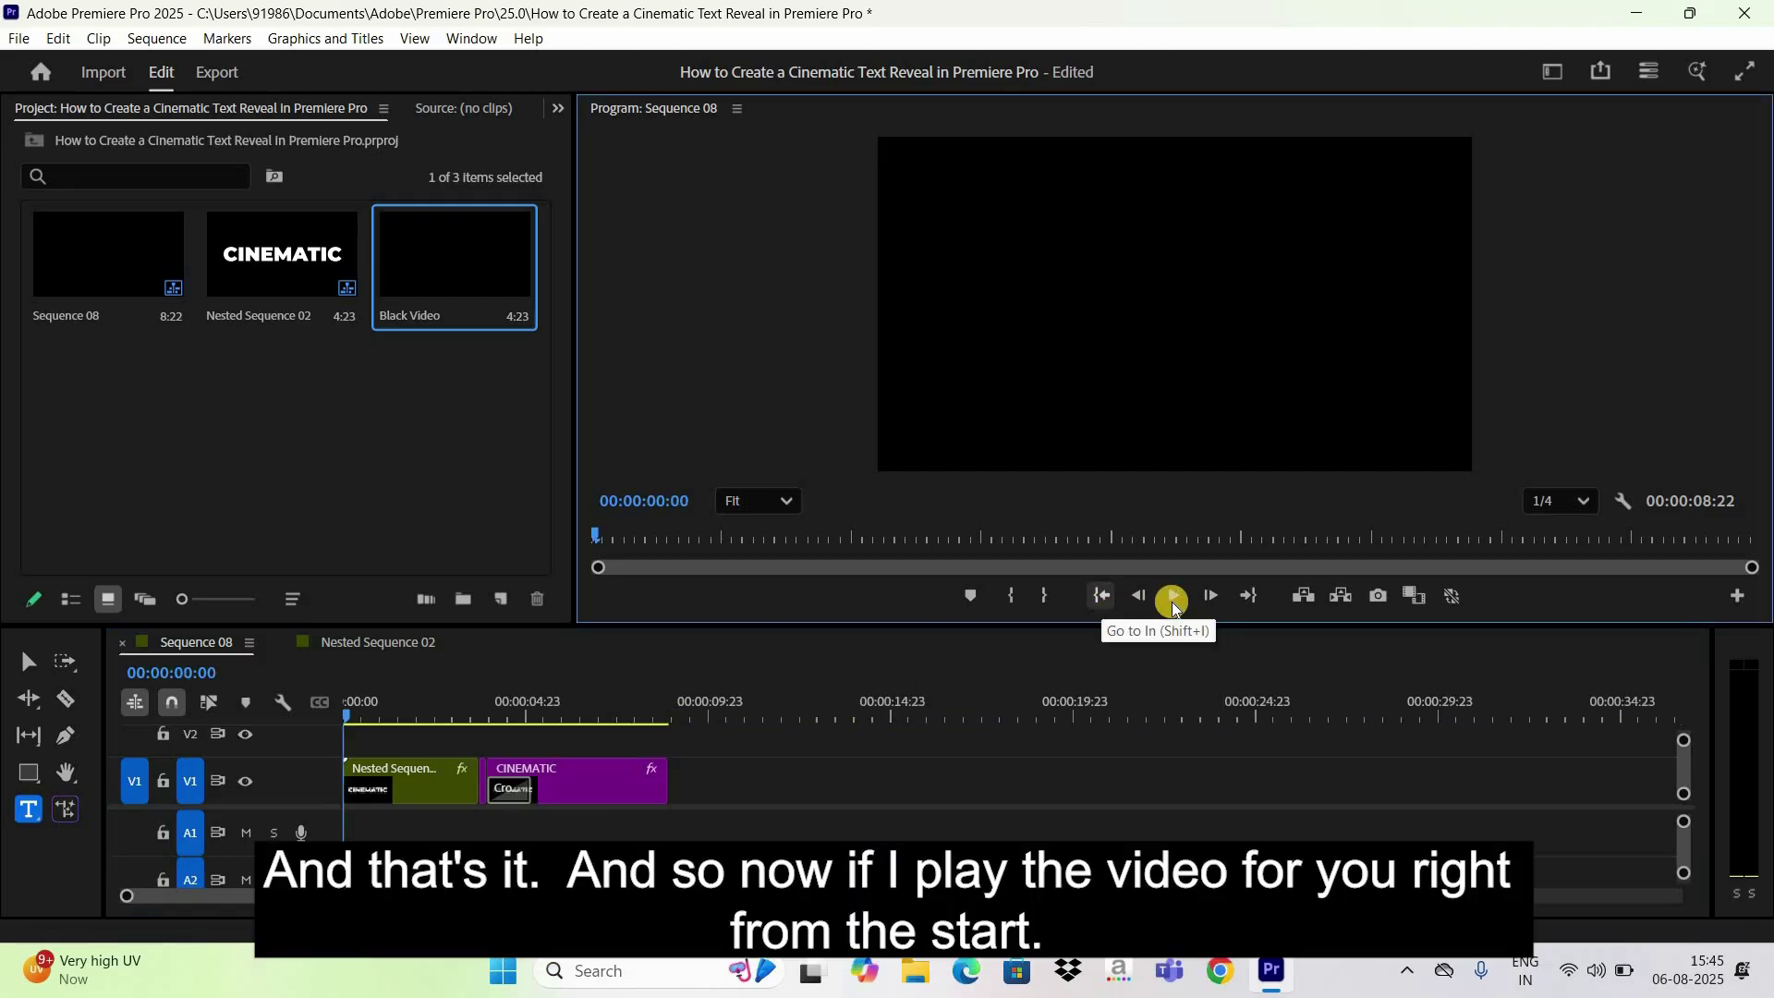
{"action": "left_click", "coordinate": [1174, 601]}
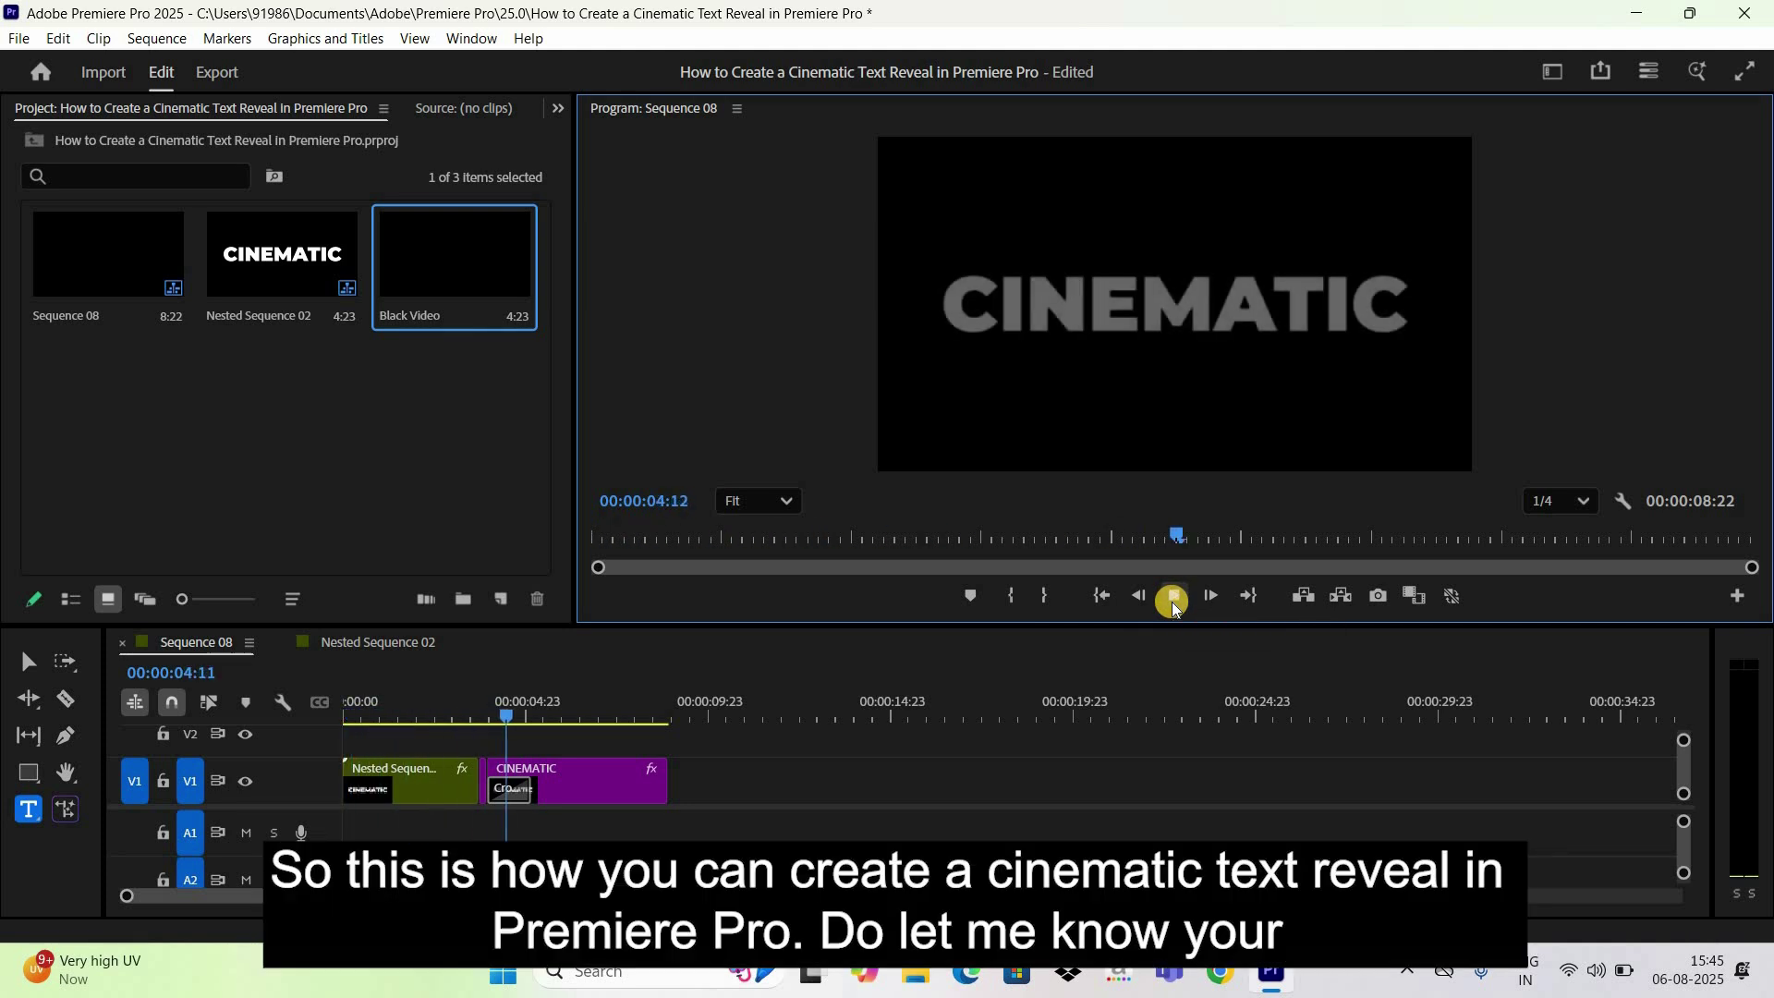
{"action": "left_click", "coordinate": [1173, 601]}
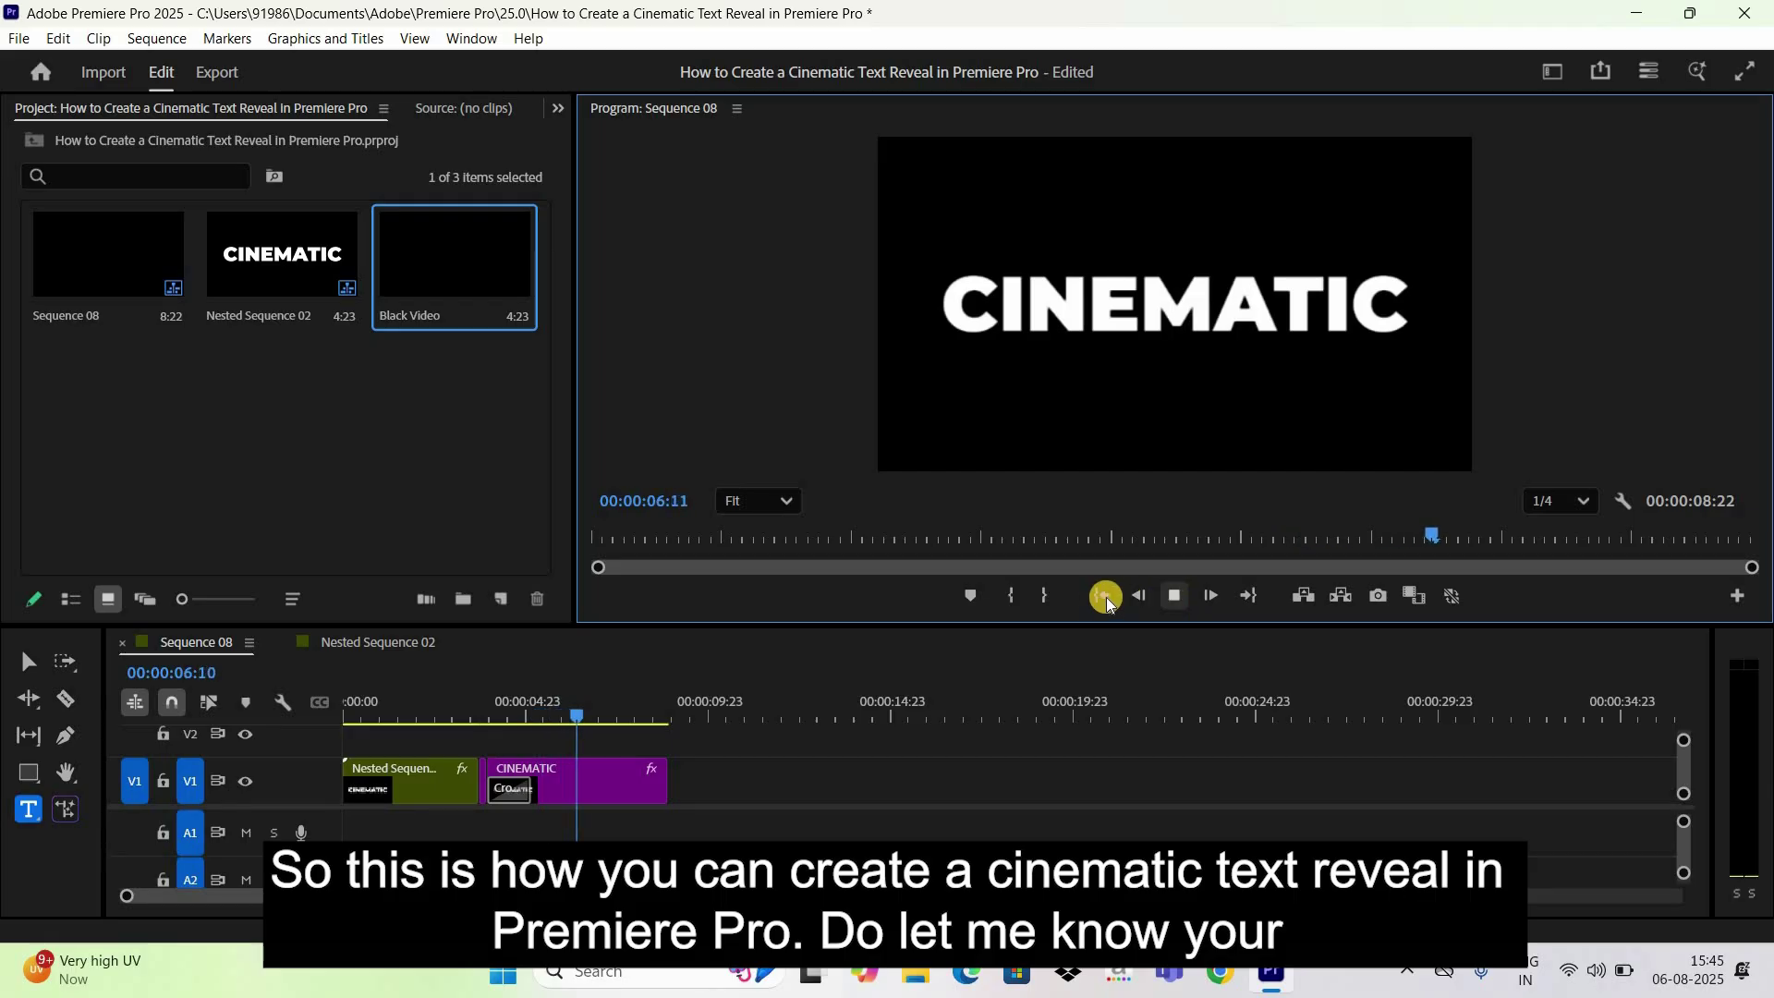
{"action": "key", "text": "Home"}
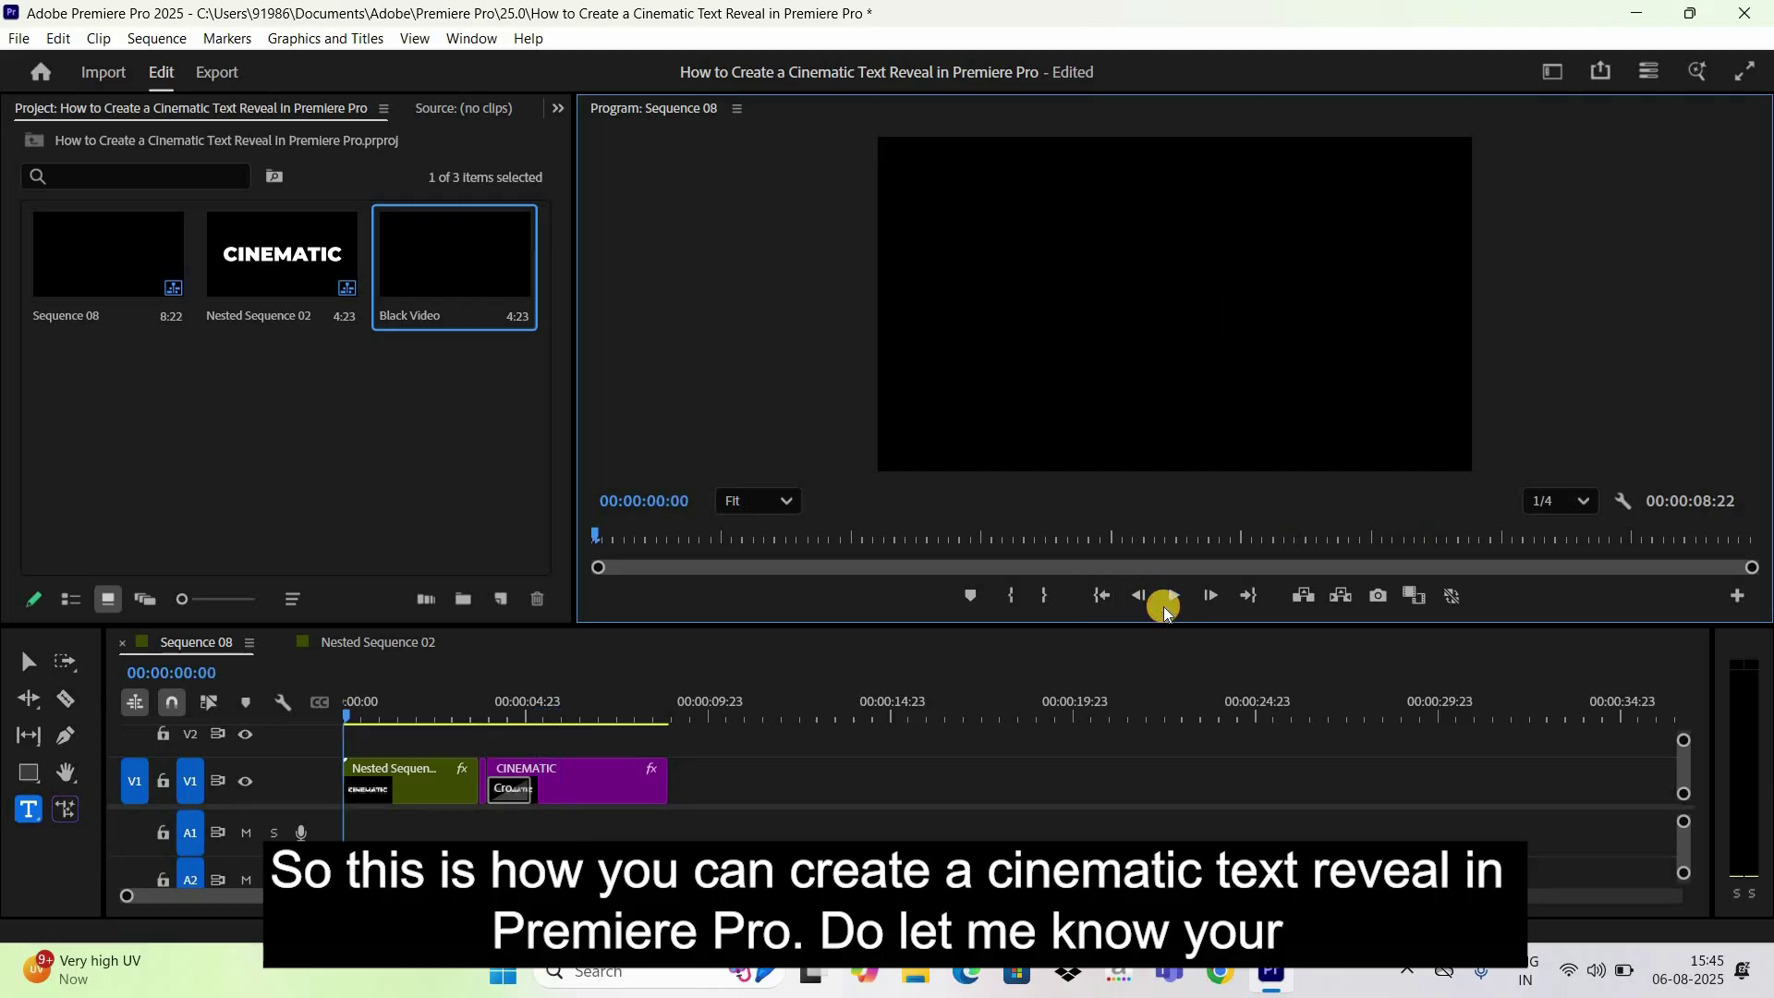
{"action": "left_click", "coordinate": [1164, 608]}
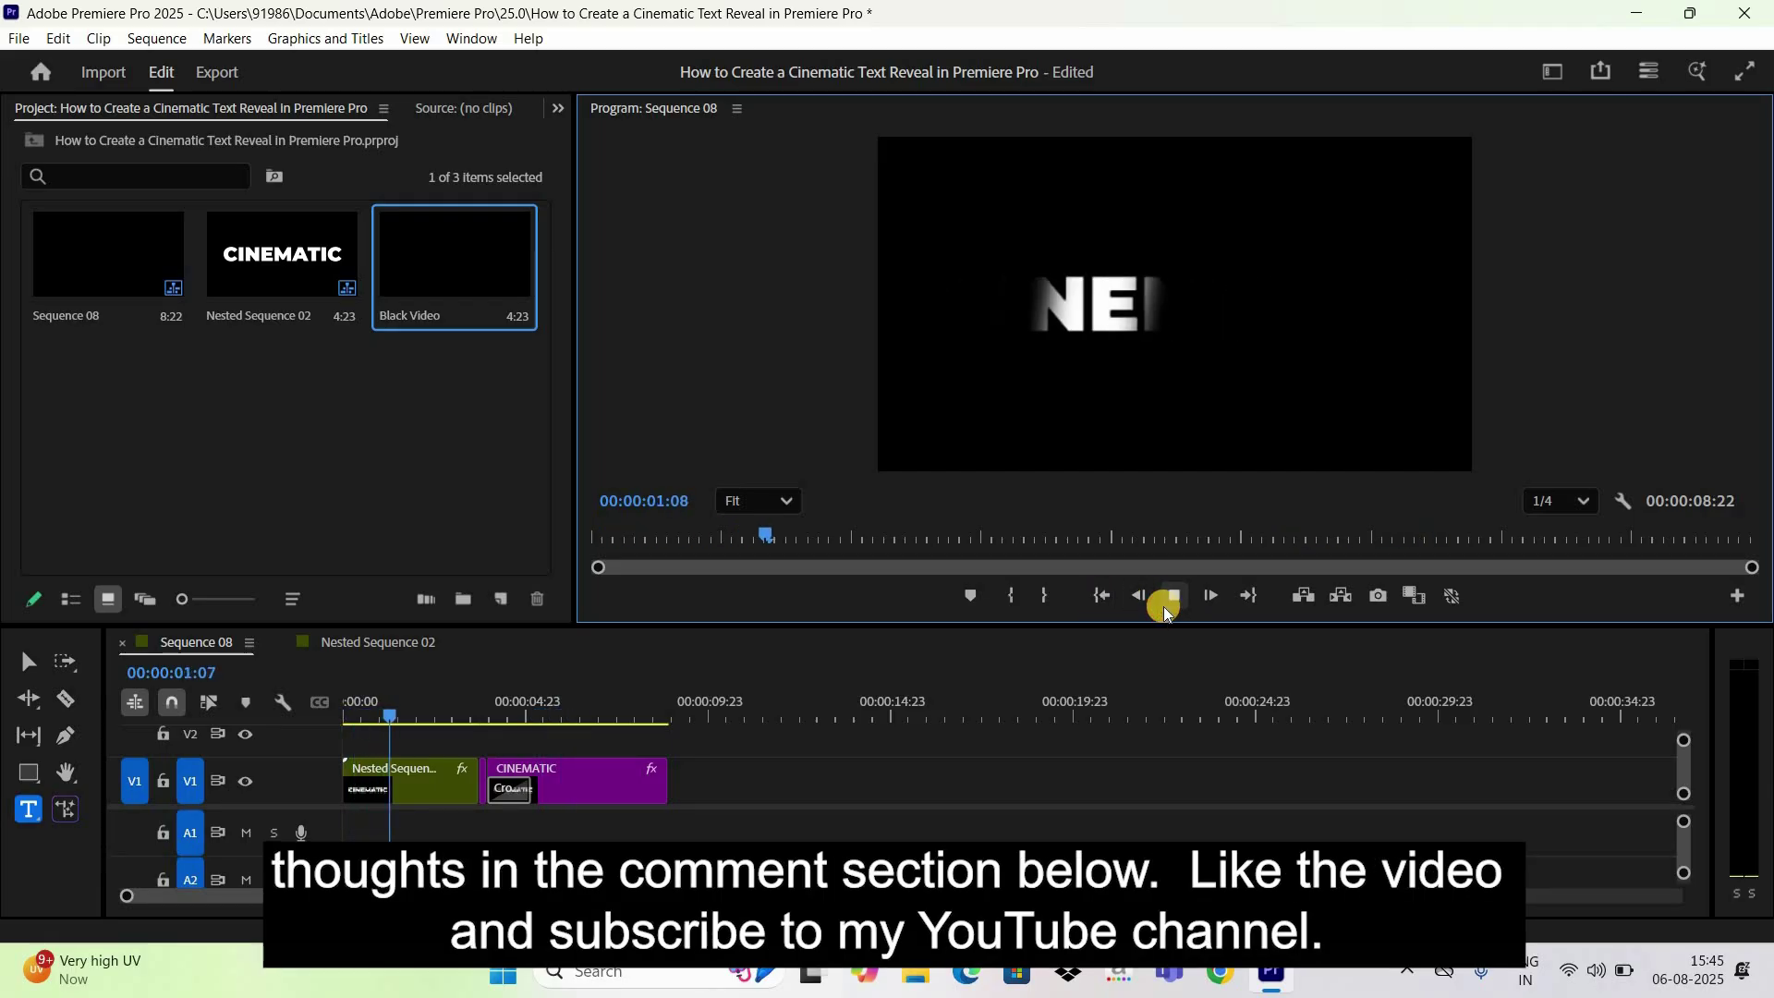